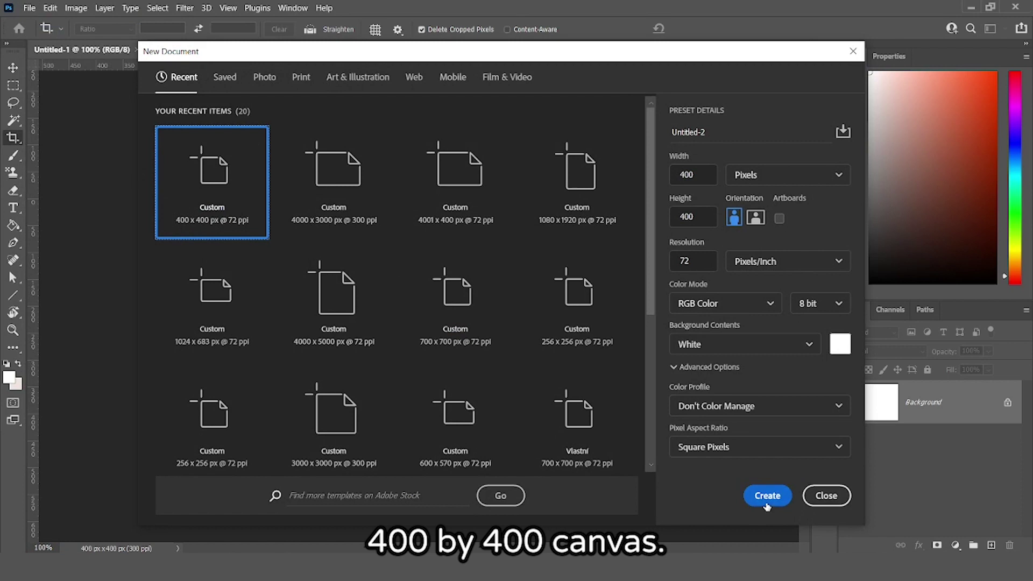
# Create a white 400 x 400 px RGB document at 72 ppi and choose the Pencil tool.
pyautogui.click(767, 496)
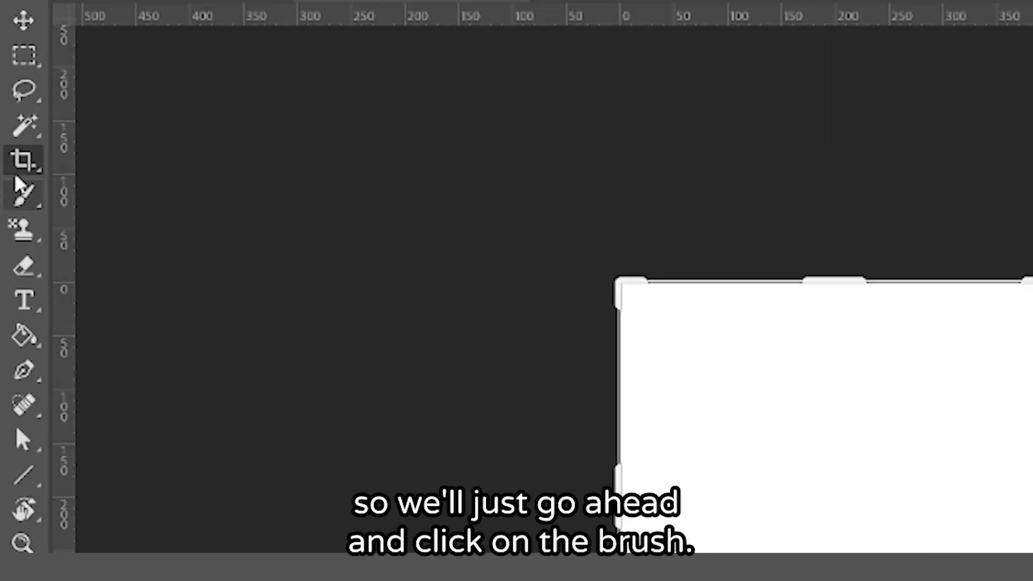
pyautogui.click(23, 200)
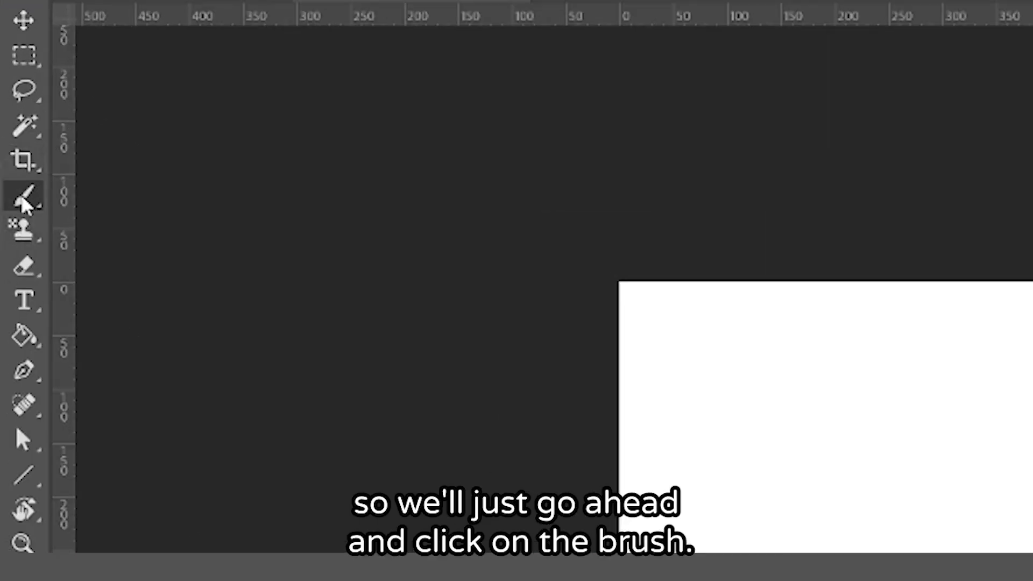
pyautogui.rightClick(23, 200)
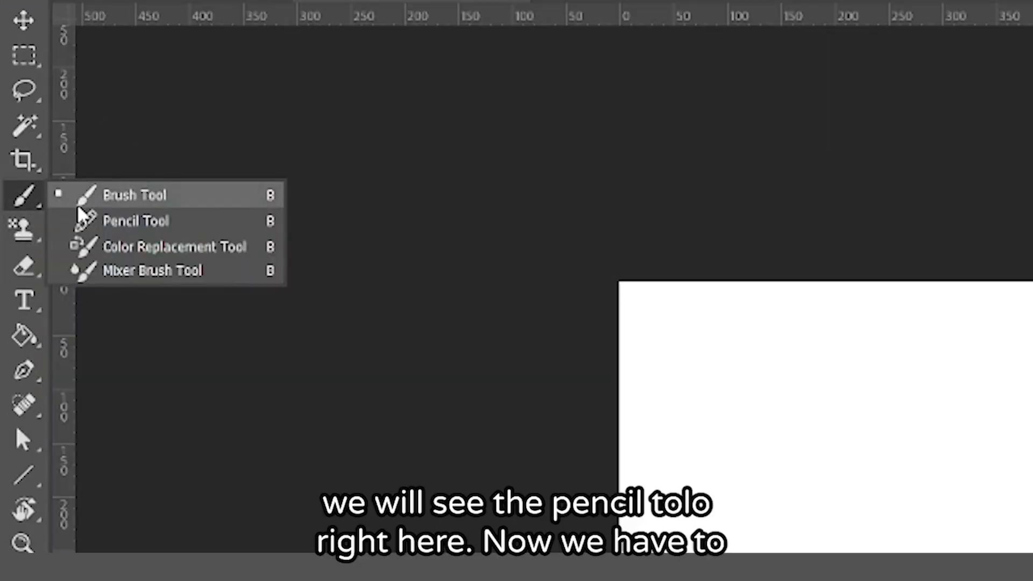
pyautogui.click(144, 225)
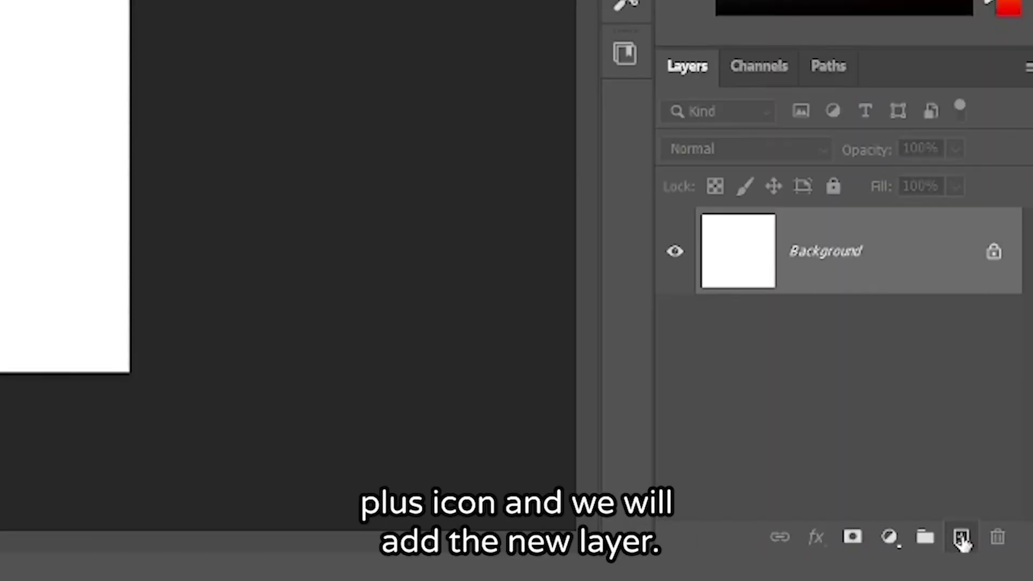
# Add a new layer above the background and name it Border.
pyautogui.click(991, 544)
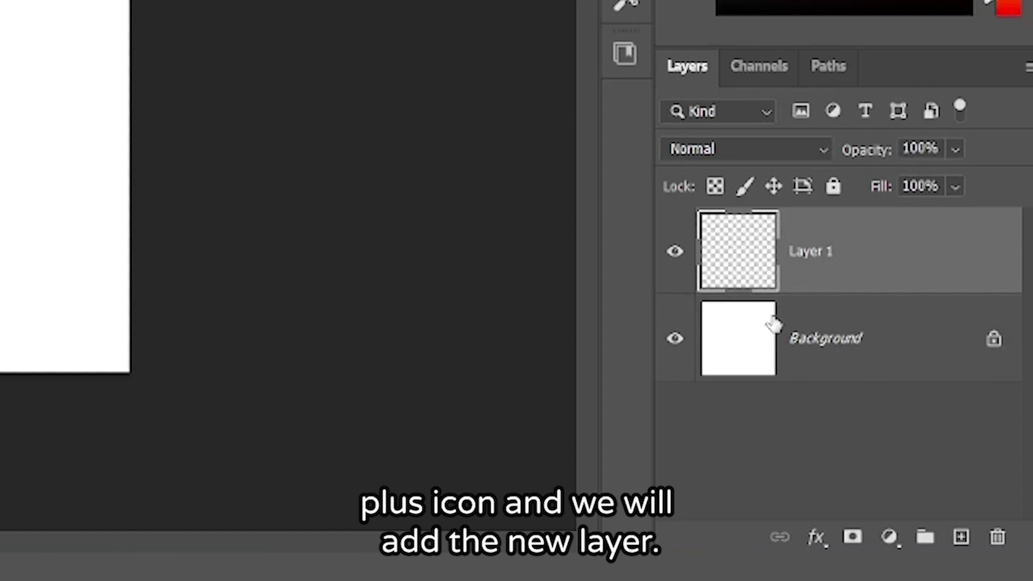
pyautogui.doubleClick(807, 252)
pyautogui.write('B')
pyautogui.write('order')
pyautogui.press('Return')
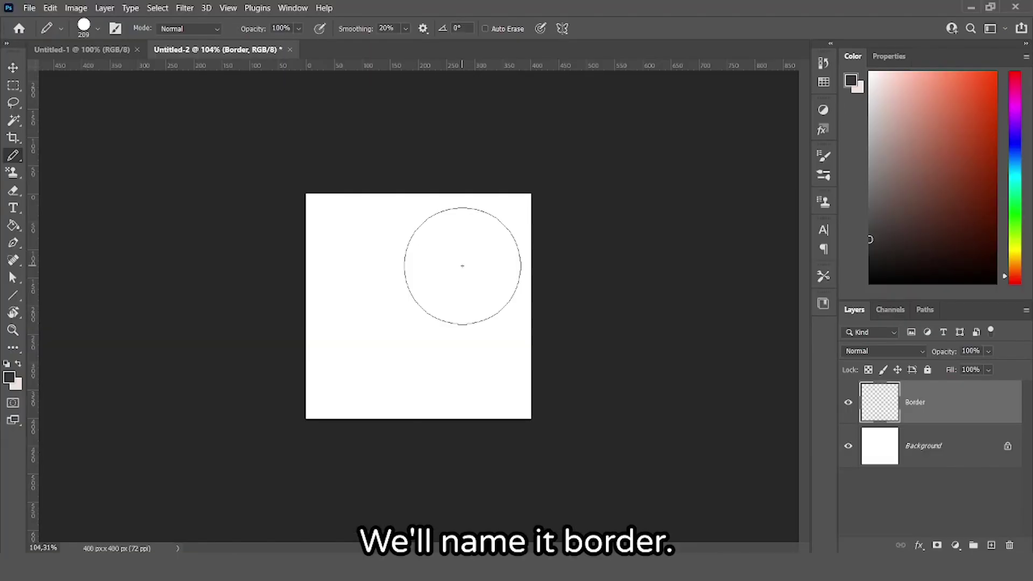
# Undo a trial stroke made with the oversized pencil tip and reduce the tip to 18 px.
pyautogui.moveTo(461, 265)
pyautogui.mouseDown()
pyautogui.moveTo(401, 332)
pyautogui.moveTo(360, 266)
pyautogui.moveTo(424, 334)
pyautogui.mouseUp()
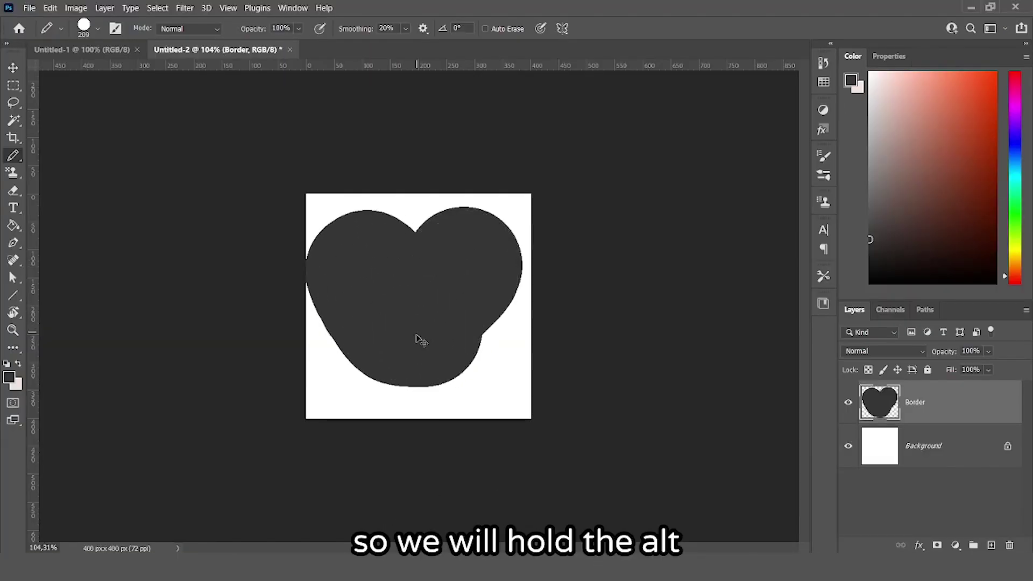
pyautogui.hotkey('ctrl', 'z')
pyautogui.keyDown('alt'); pyautogui.rightClick(467, 297); pyautogui.keyUp('alt')
pyautogui.moveTo(467, 296); pyautogui.dragTo(405, 301)
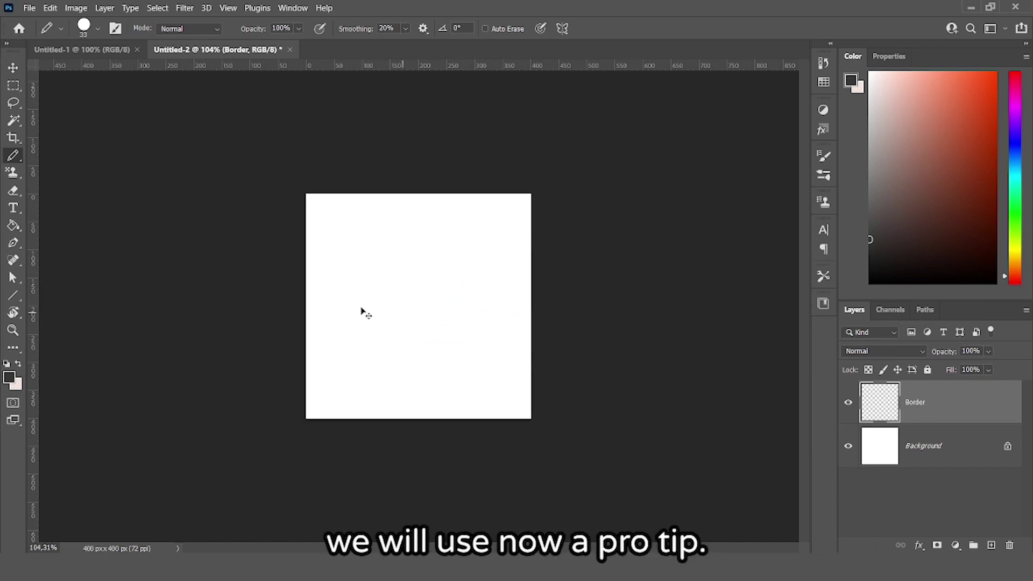
pyautogui.scroll(6, 451, 235)
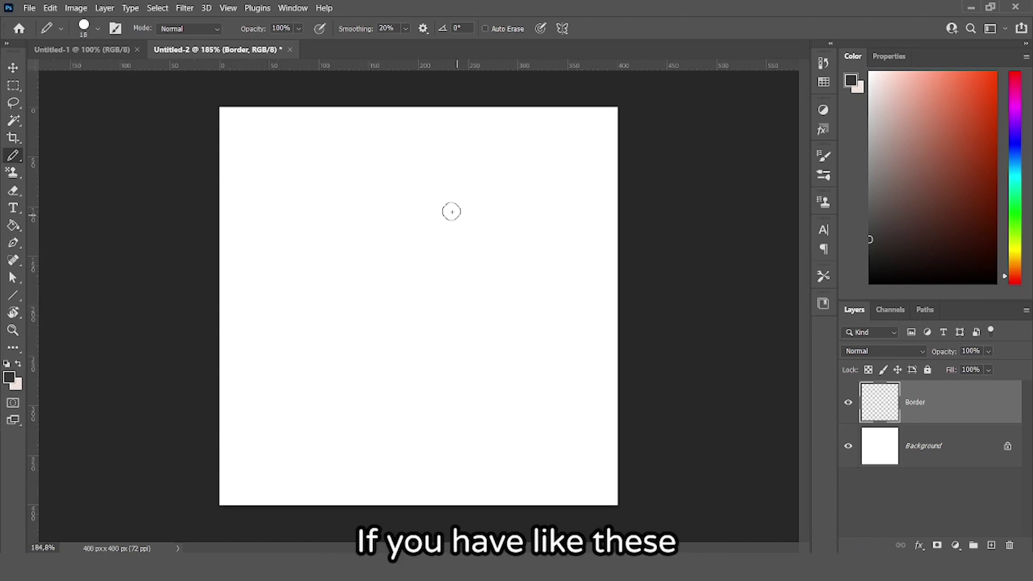
# Draw a few curved dark grey test strokes with the pencil on the Border layer.
pyautogui.moveTo(426, 154); pyautogui.dragTo(377, 326)
pyautogui.moveTo(344, 268); pyautogui.dragTo(310, 323)
pyautogui.moveTo(291, 364)
pyautogui.mouseDown()
pyautogui.moveTo(333, 398)
pyautogui.moveTo(447, 369)
pyautogui.moveTo(380, 407)
pyautogui.mouseUp()
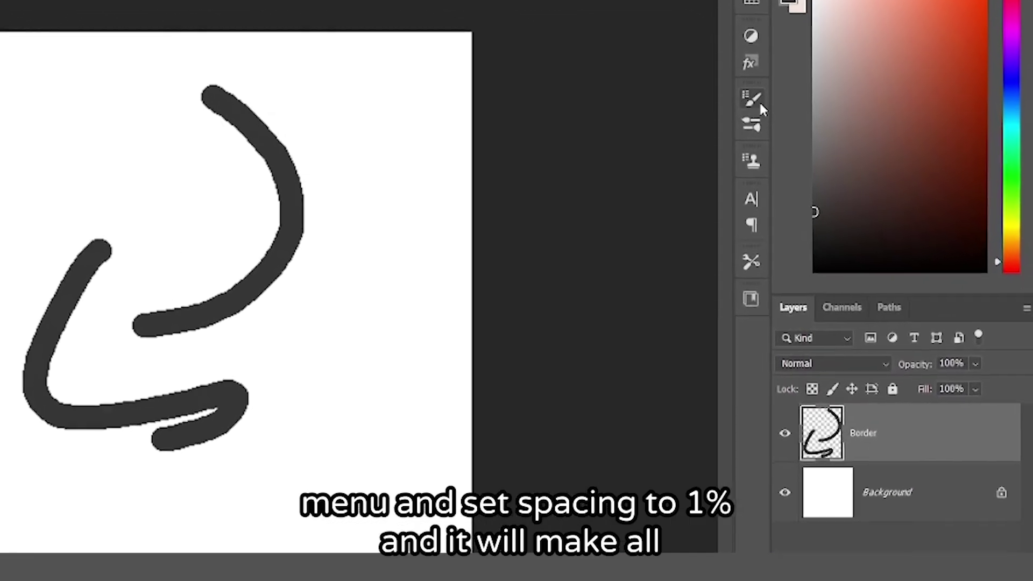
# Set the pencil tip's spacing to 1% in the brush settings and try it with a stroke.
pyautogui.click(756, 101)
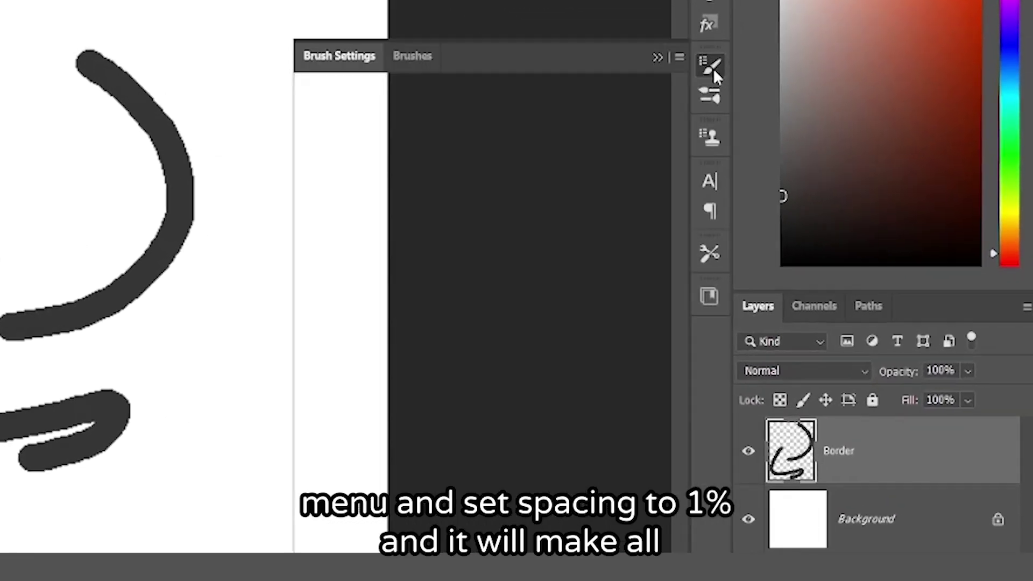
pyautogui.moveTo(531, 421); pyautogui.dragTo(530, 423)
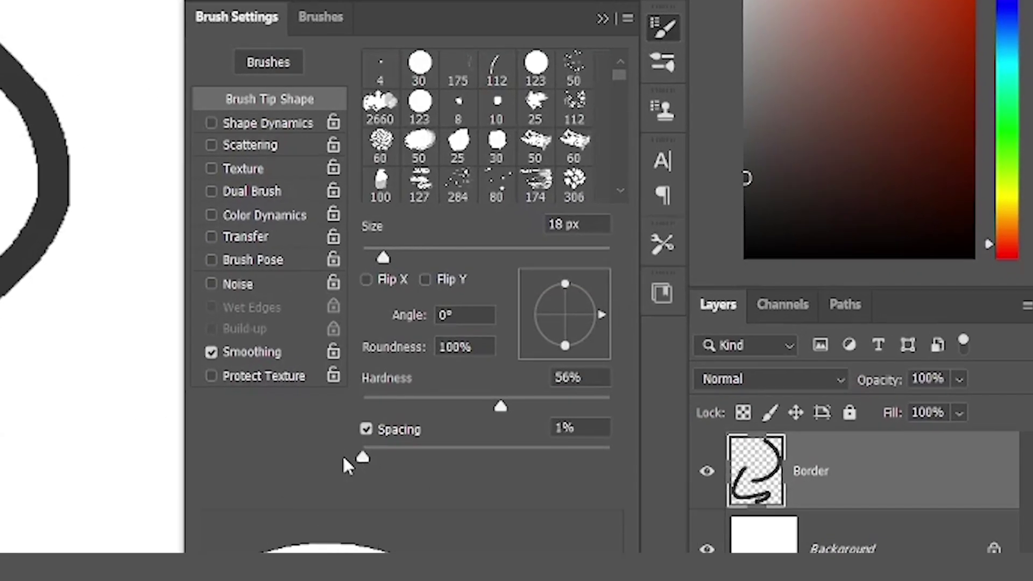
pyautogui.click(667, 30)
pyautogui.moveTo(99, 9)
pyautogui.mouseDown()
pyautogui.moveTo(200, 404)
pyautogui.moveTo(141, 479)
pyautogui.mouseUp()
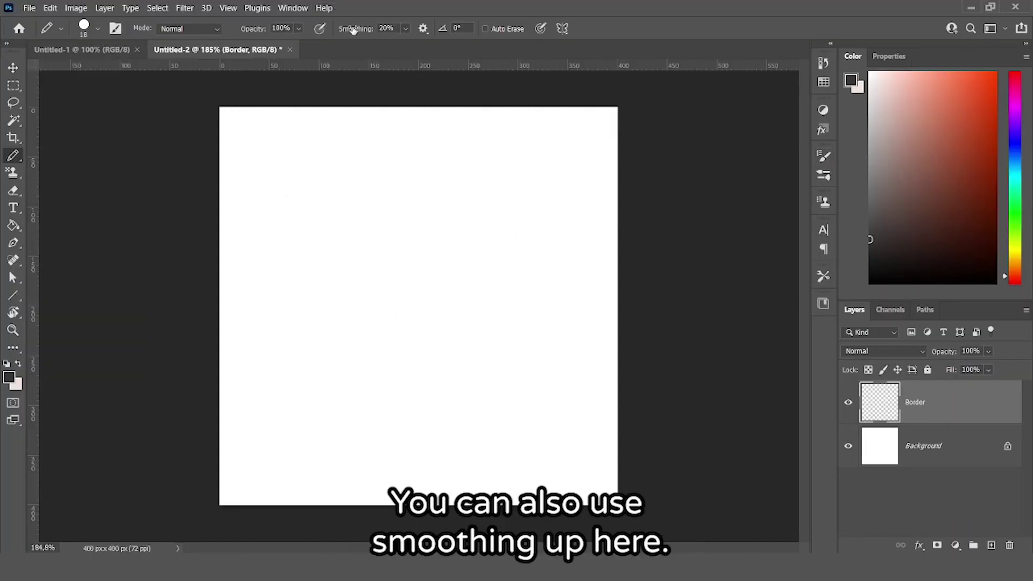
# Set the pencil smoothing to 20% and draw a closed, rounded ball outline about 230 px wide in the canvas's lower half.
pyautogui.moveTo(360, 31); pyautogui.dragTo(363, 32)
pyautogui.moveTo(396, 28); pyautogui.dragTo(385, 28)
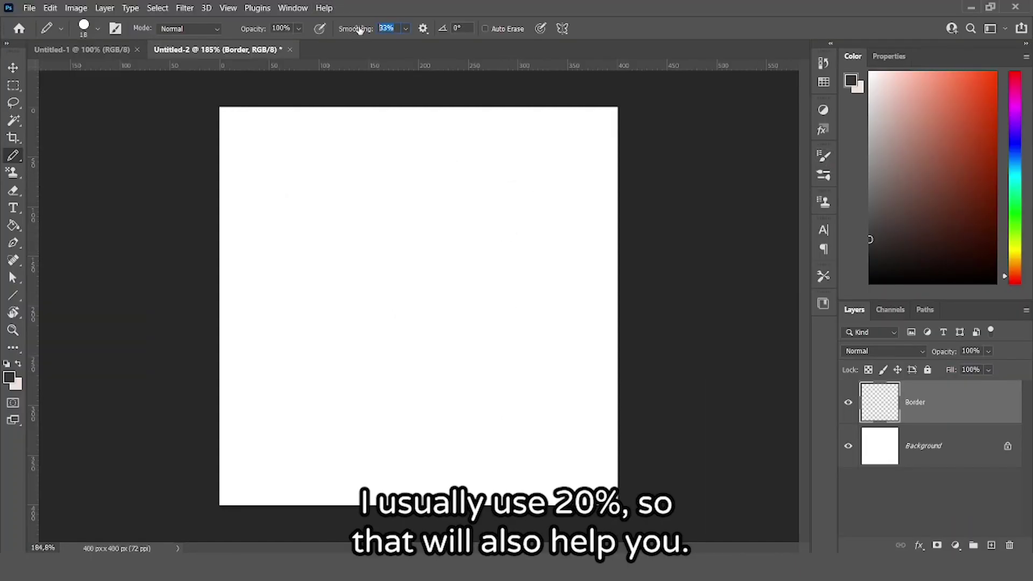
pyautogui.press('Return')
pyautogui.moveTo(379, 252)
pyautogui.mouseDown()
pyautogui.moveTo(406, 247)
pyautogui.moveTo(470, 268)
pyautogui.moveTo(511, 346)
pyautogui.moveTo(507, 417)
pyautogui.moveTo(452, 468)
pyautogui.moveTo(341, 463)
pyautogui.moveTo(263, 380)
pyautogui.moveTo(300, 268)
pyautogui.moveTo(392, 258)
pyautogui.mouseUp()
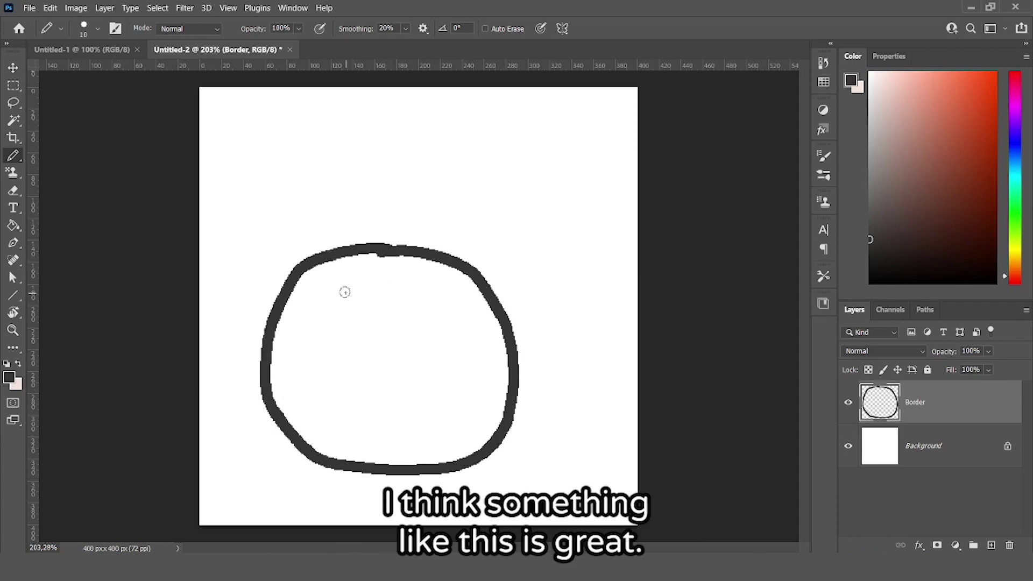
# Erase the uneven overlap at the top of the ball outline using the Eraser in Pencil mode.
pyautogui.scroll(5, 394, 254)
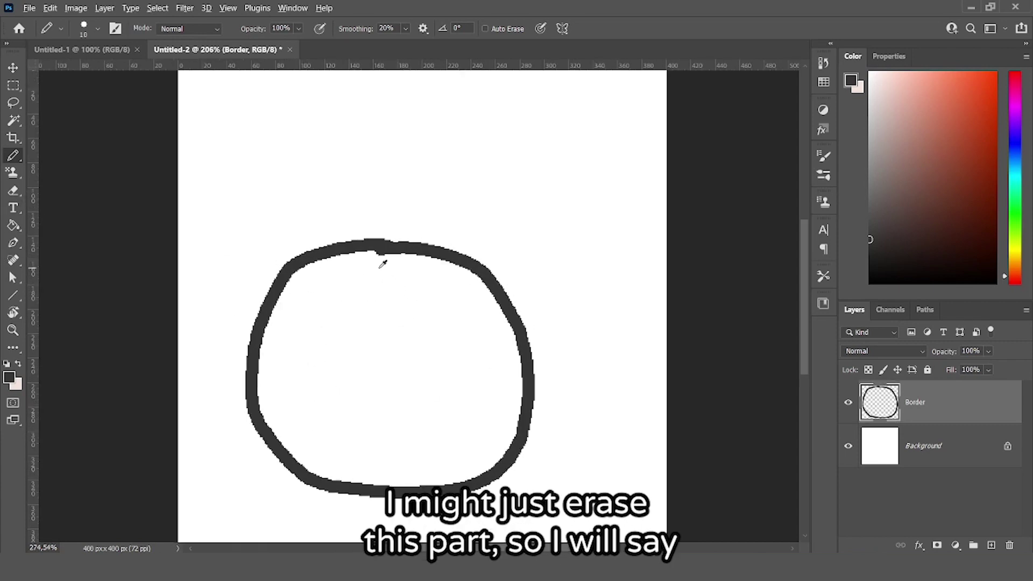
pyautogui.click(18, 191)
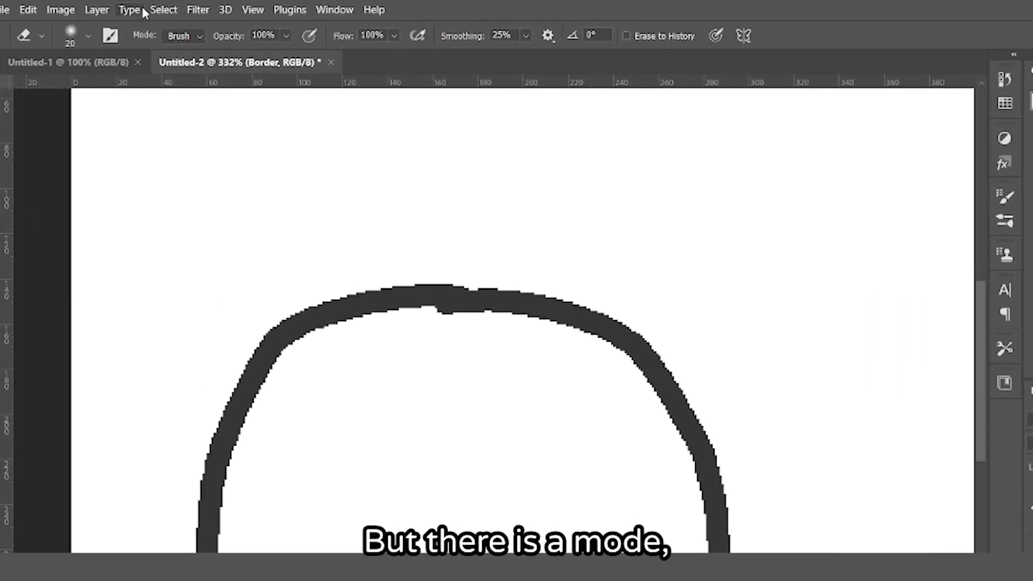
pyautogui.click(189, 37)
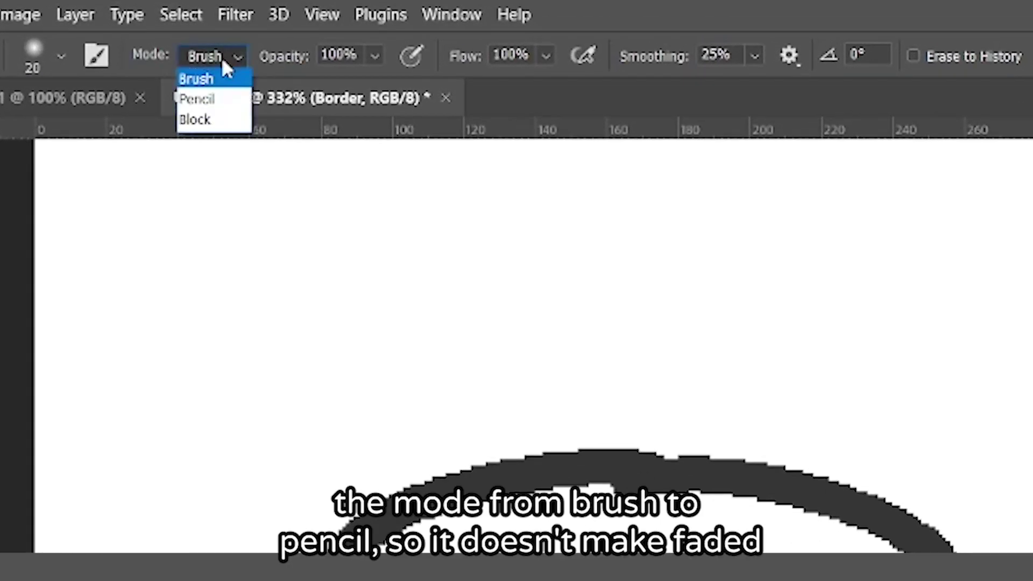
pyautogui.click(226, 99)
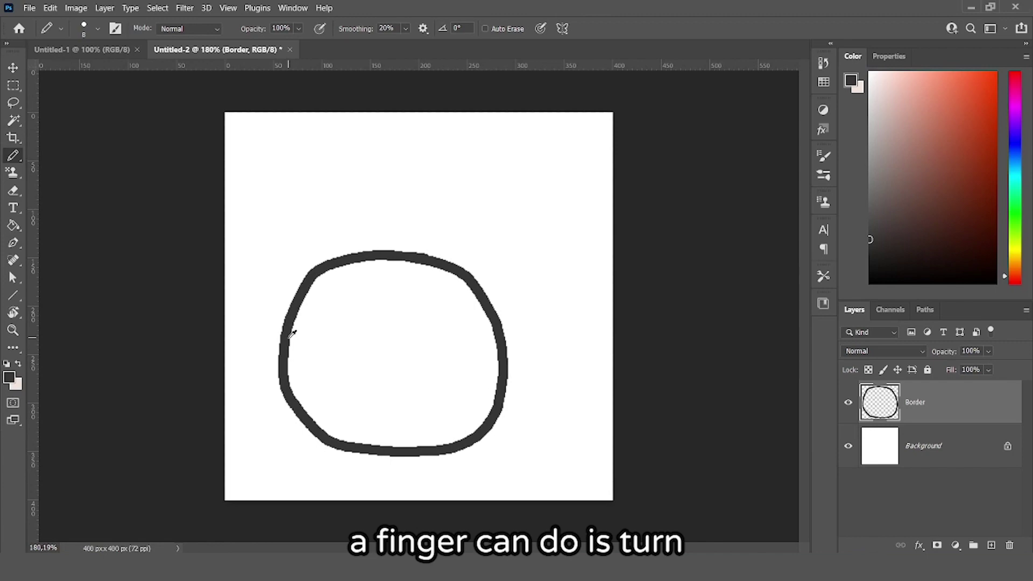
pyautogui.scroll(1, 293, 333)
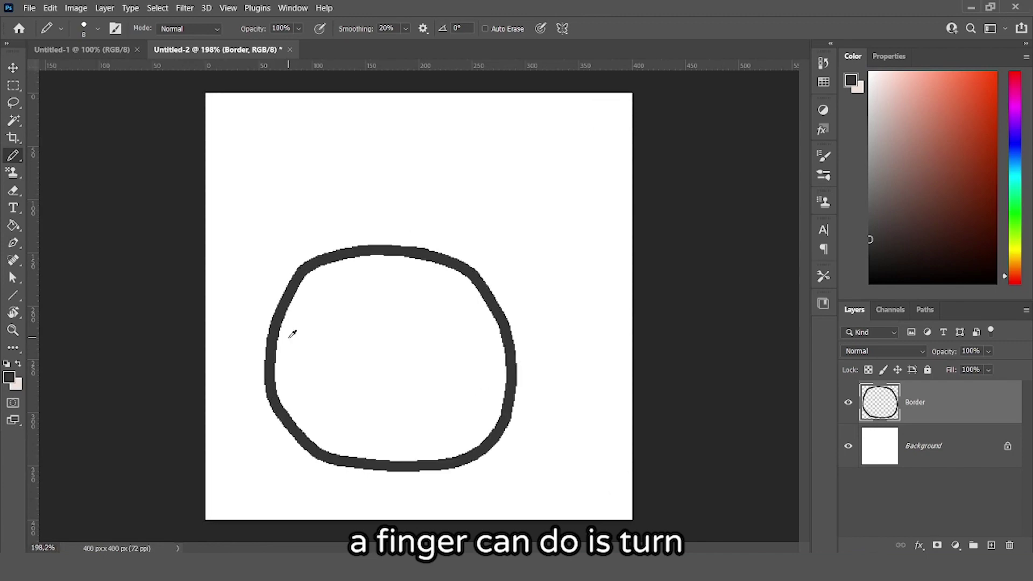
# Convert the Border layer to a smart object.
pyautogui.rightClick(984, 414)
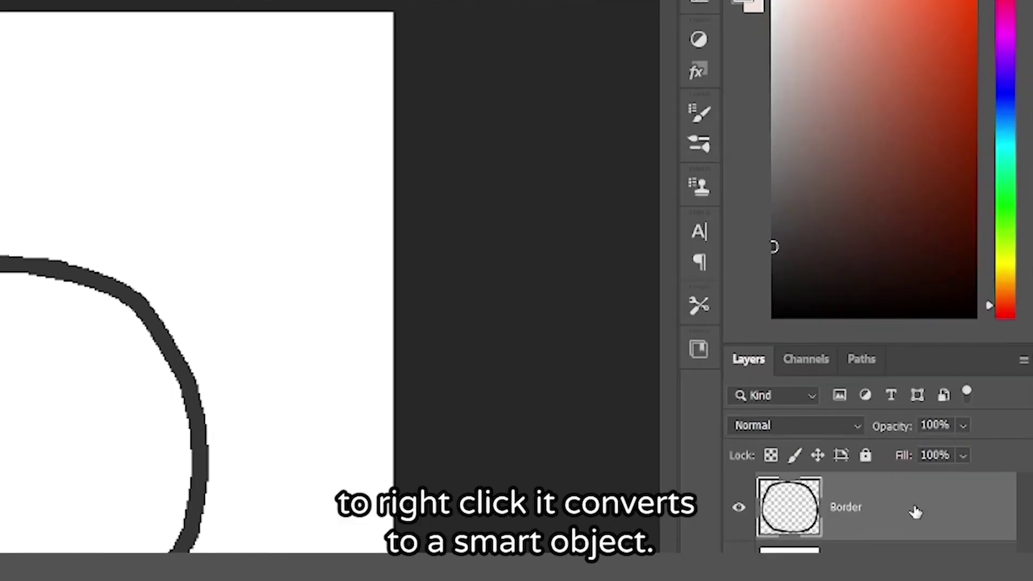
pyautogui.rightClick(997, 412)
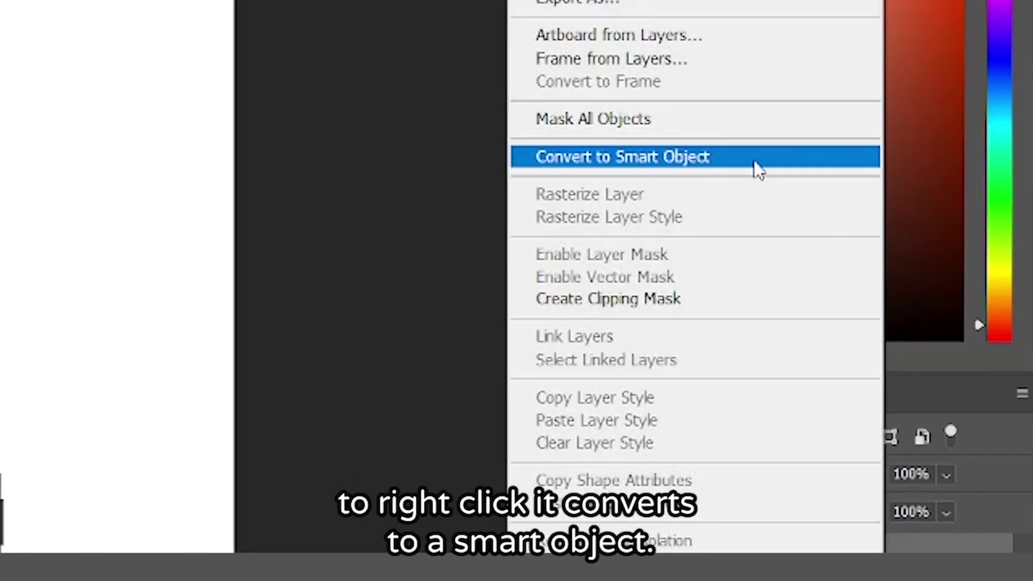
pyautogui.click(756, 162)
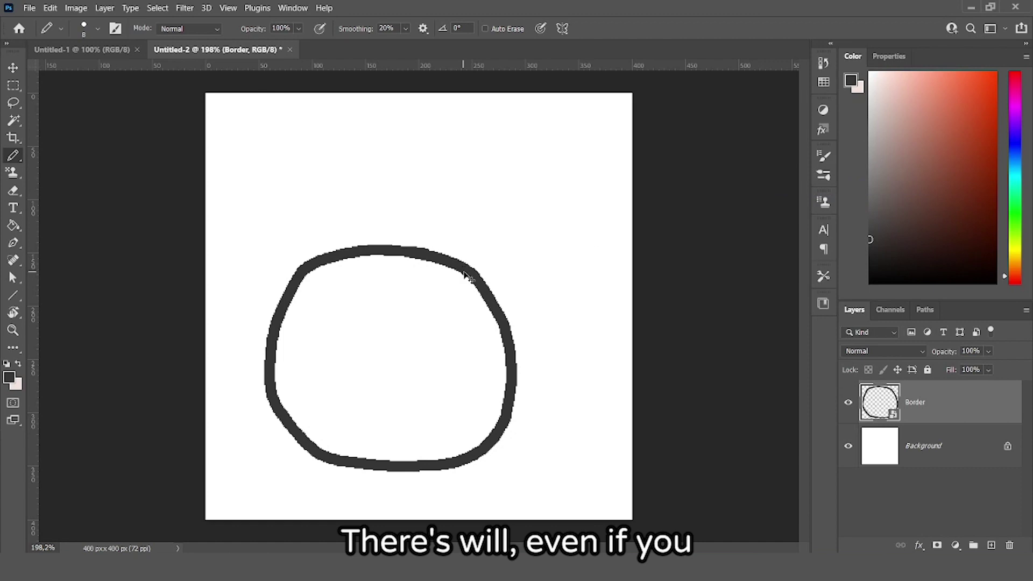
# Try enlarging the Border smart object to about 126% with Free Transform.
pyautogui.hotkey('ctrl', 't')
pyautogui.moveTo(511, 247); pyautogui.dragTo(581, 186)
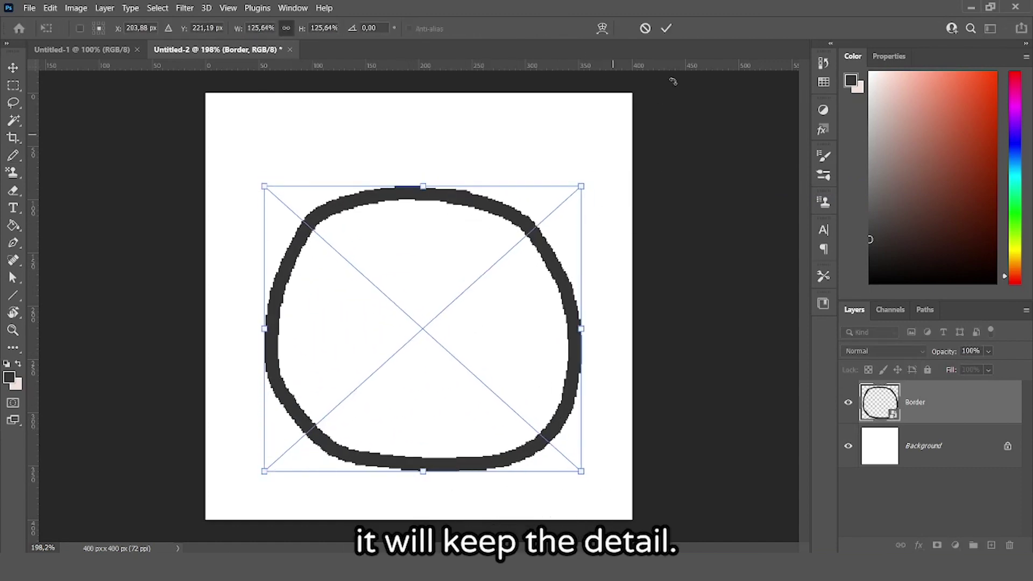
pyautogui.click(666, 28)
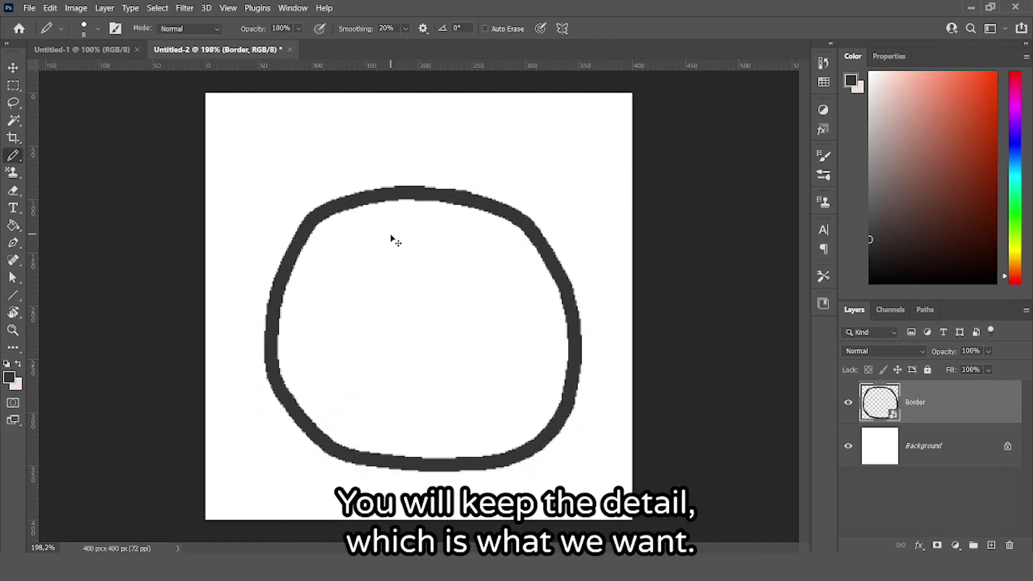
pyautogui.hotkey('ctrl', 'z')
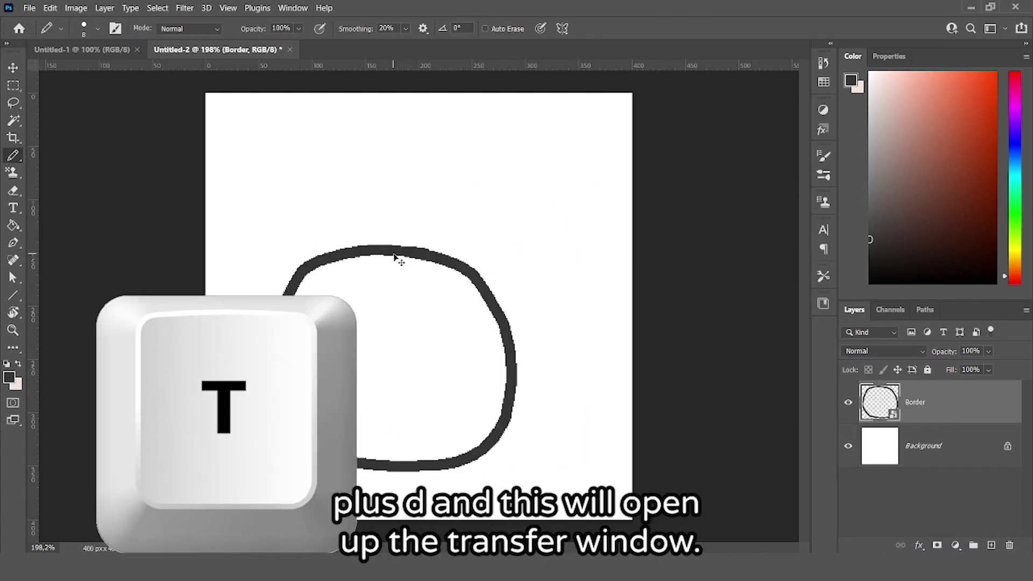
pyautogui.hotkey('ctrl', 't')
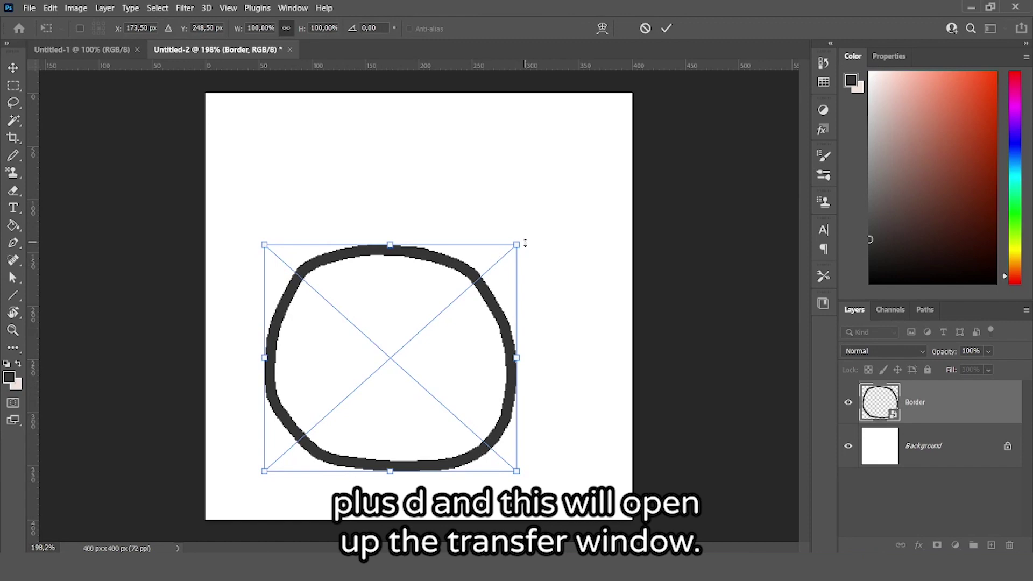
pyautogui.moveTo(525, 243); pyautogui.dragTo(557, 225)
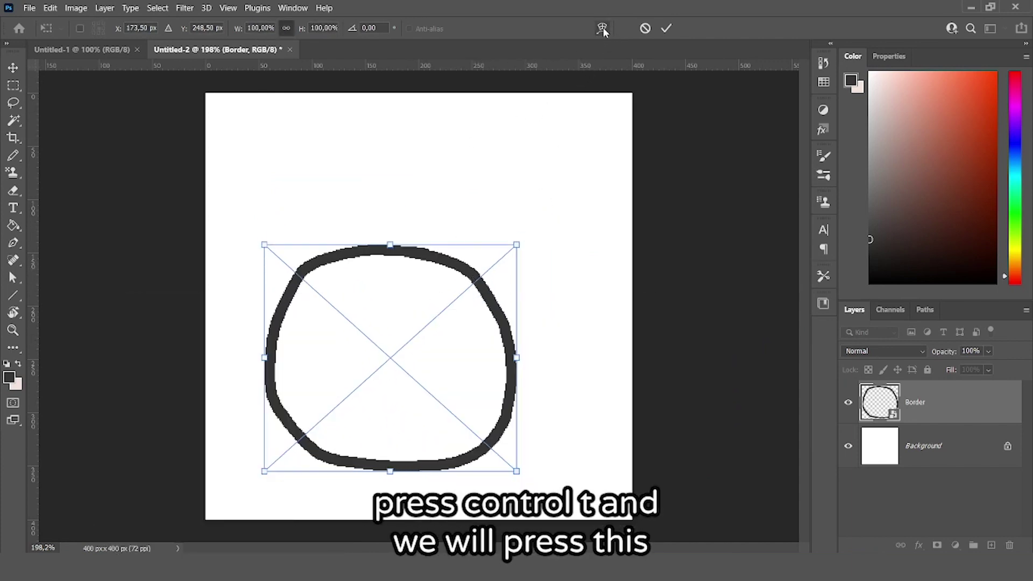
# Warp the ball outline to make it rounder, pushing its lower-left and upper-right edges slightly outward.
pyautogui.click(602, 30)
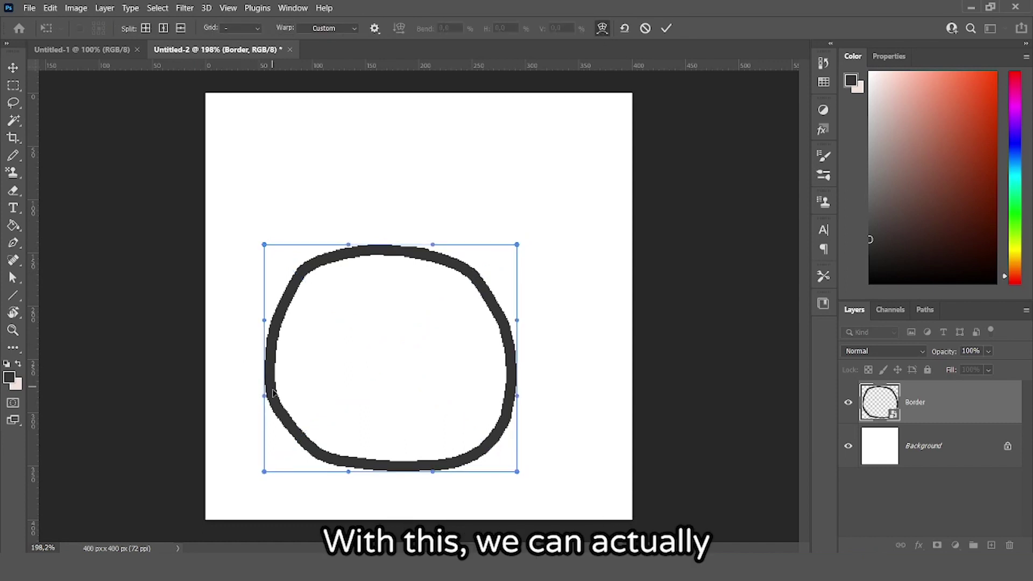
pyautogui.moveTo(273, 394); pyautogui.dragTo(266, 399)
pyautogui.moveTo(298, 434); pyautogui.dragTo(293, 441)
pyautogui.moveTo(489, 314); pyautogui.dragTo(493, 313)
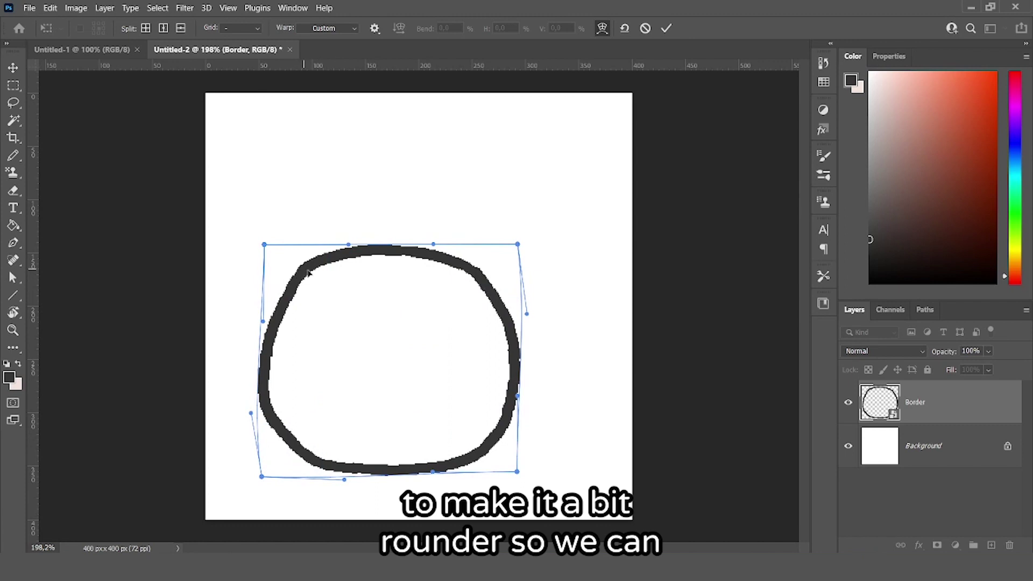
pyautogui.moveTo(305, 270)
pyautogui.mouseDown()
pyautogui.moveTo(321, 295)
pyautogui.moveTo(357, 306)
pyautogui.moveTo(336, 314)
pyautogui.mouseUp()
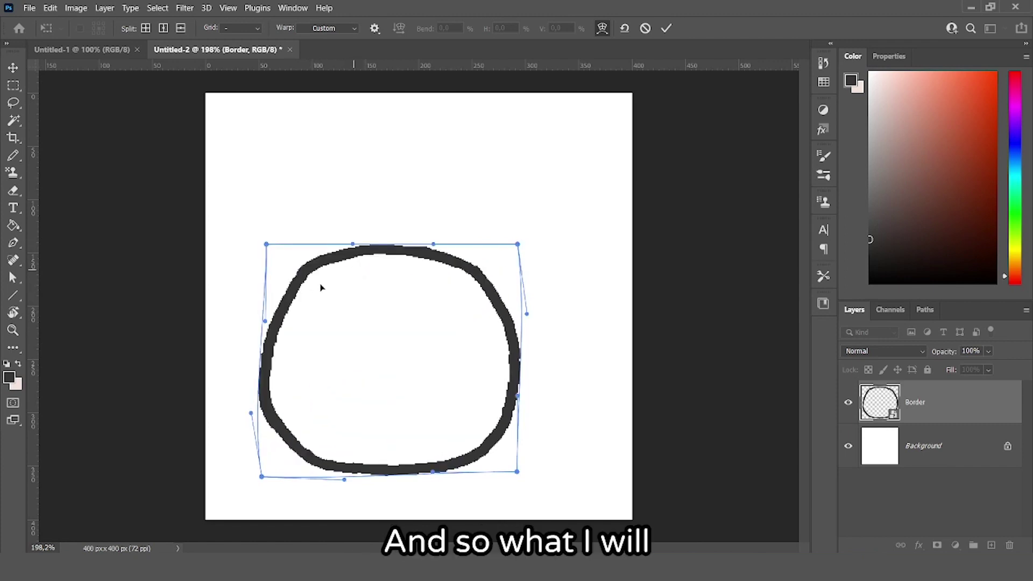
pyautogui.press('alt')
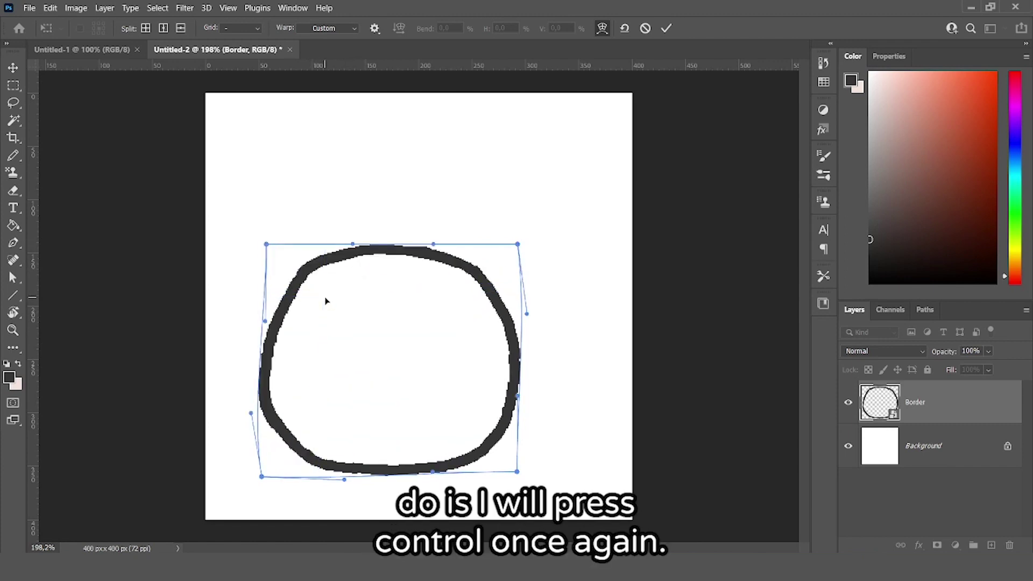
# Split the warp grid crosswise inside the upper-left part of the outline and adjust its upper-left corner.
pyautogui.press('ctrl')
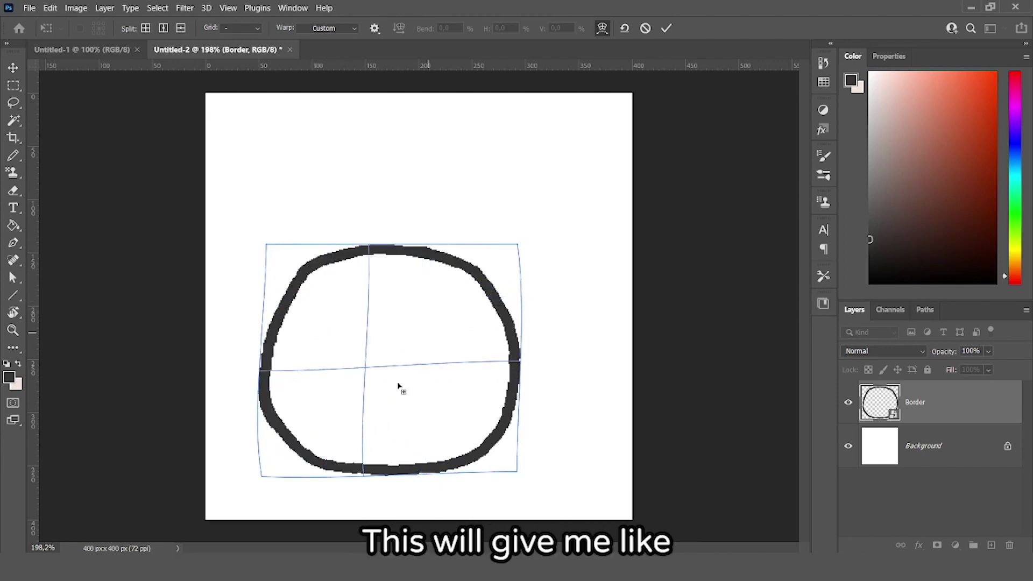
pyautogui.click(340, 307)
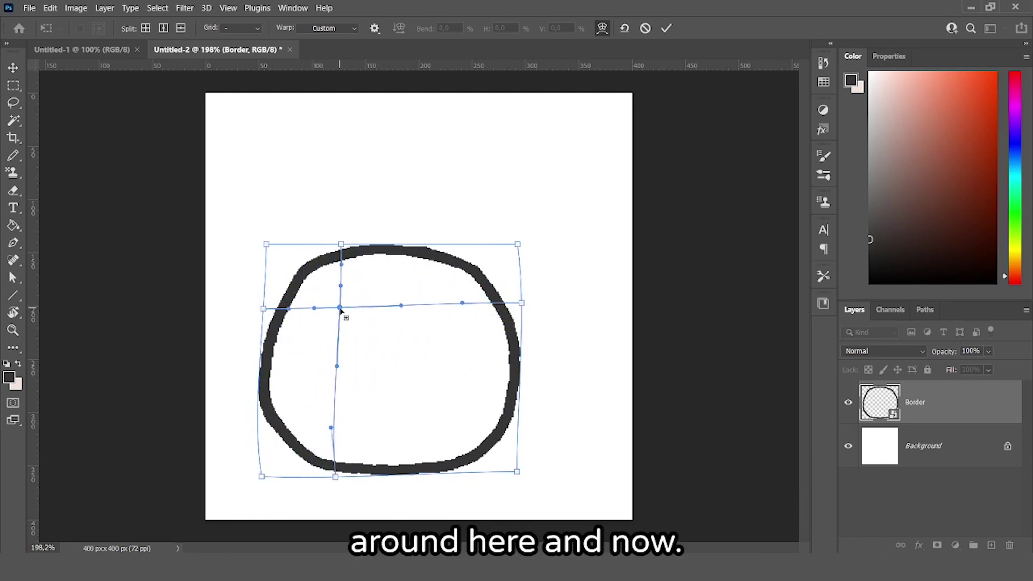
pyautogui.moveTo(267, 251)
pyautogui.mouseDown()
pyautogui.moveTo(335, 297)
pyautogui.moveTo(255, 221)
pyautogui.moveTo(265, 250)
pyautogui.moveTo(473, 407)
pyautogui.moveTo(512, 474)
pyautogui.moveTo(242, 243)
pyautogui.moveTo(508, 412)
pyautogui.moveTo(275, 272)
pyautogui.moveTo(267, 250)
pyautogui.moveTo(355, 307)
pyautogui.moveTo(261, 238)
pyautogui.moveTo(272, 253)
pyautogui.mouseUp()
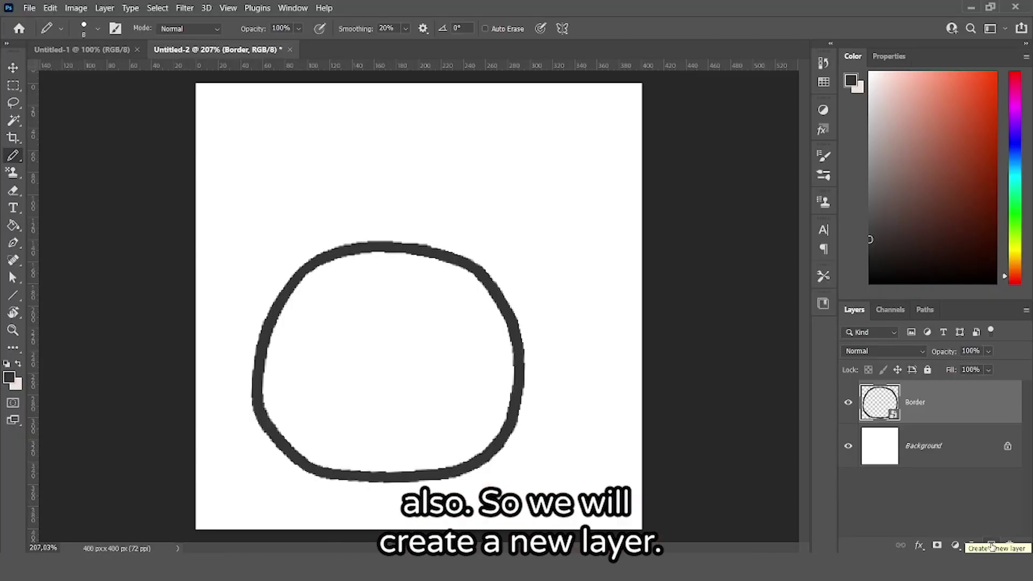
# Add a new layer above Border and set the foreground colour to 0050a4.
pyautogui.click(992, 545)
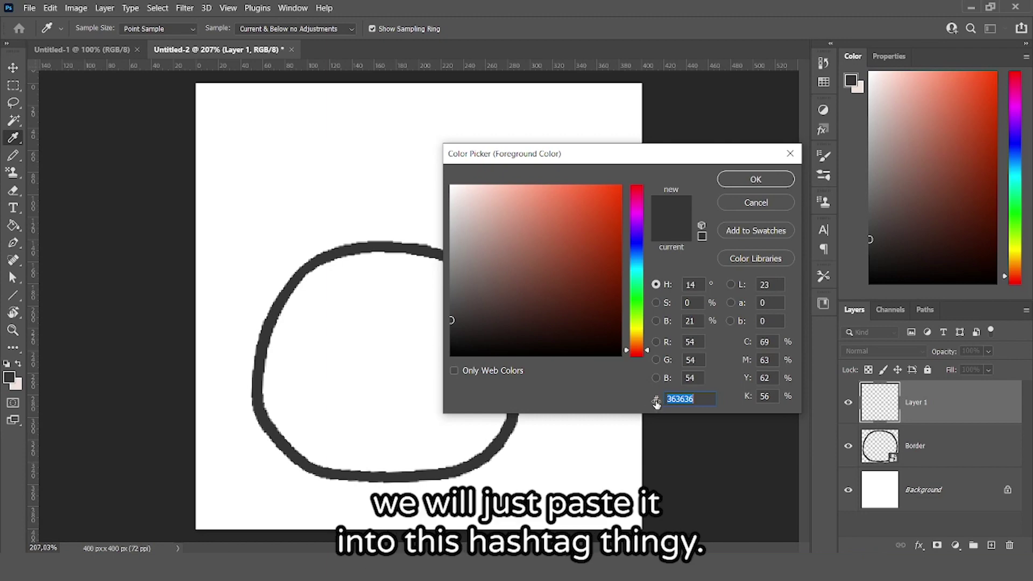
pyautogui.hotkey('ctrl', 'v')
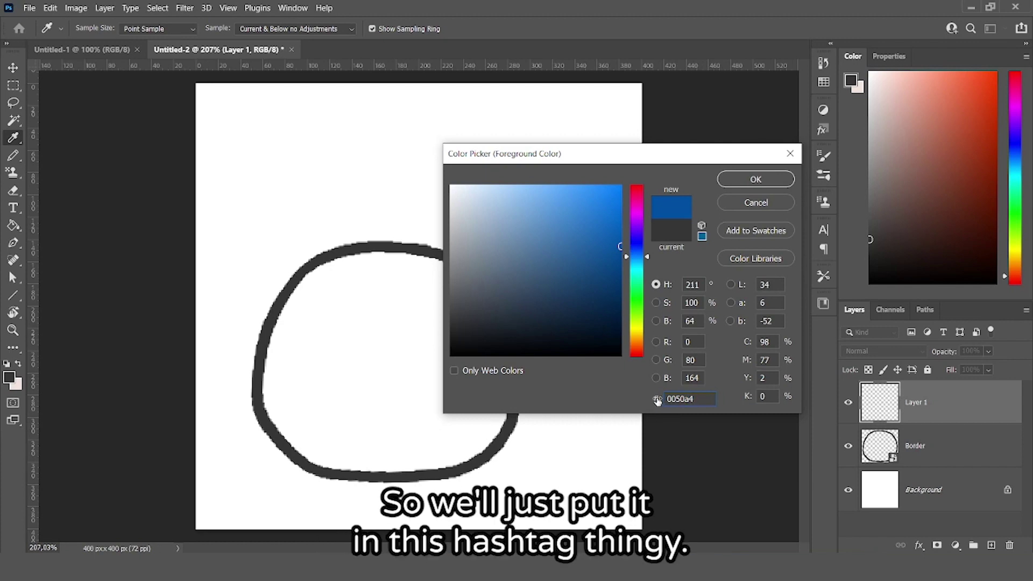
pyautogui.click(752, 182)
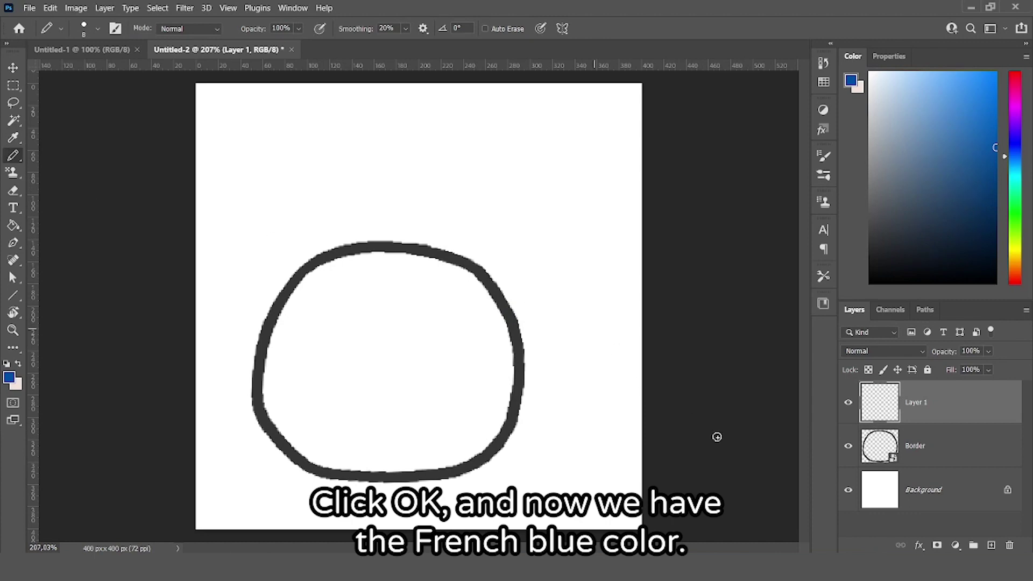
# Draw a closed upright rectangle in the canvas's upper-left area with the Pencil and fill it with the same blue.
pyautogui.moveTo(252, 108)
pyautogui.mouseDown()
pyautogui.moveTo(351, 110)
pyautogui.moveTo(381, 172)
pyautogui.moveTo(380, 291)
pyautogui.moveTo(339, 335)
pyautogui.moveTo(250, 346)
pyautogui.moveTo(235, 227)
pyautogui.moveTo(250, 103)
pyautogui.mouseUp()
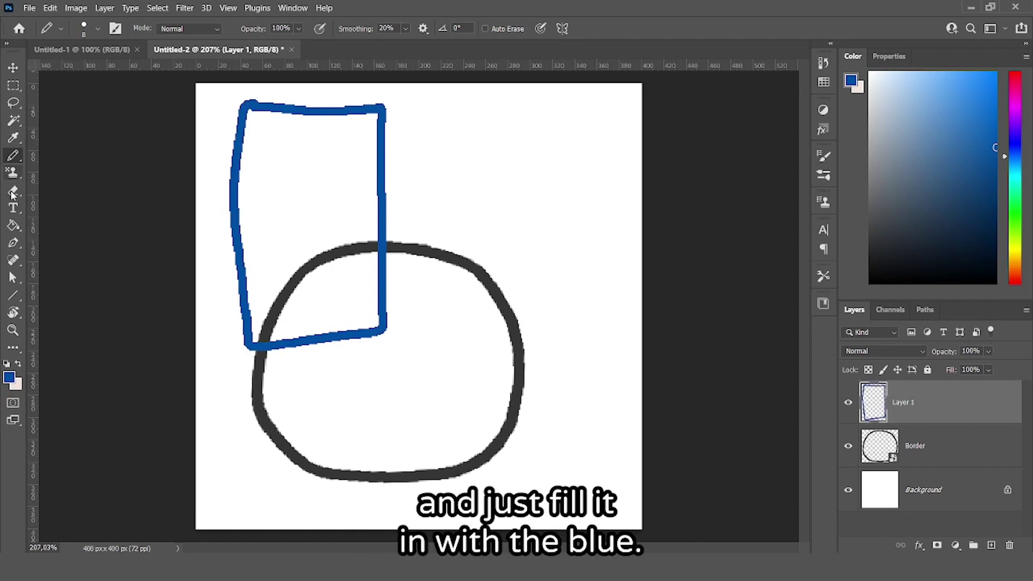
pyautogui.click(14, 225)
pyautogui.click(287, 205)
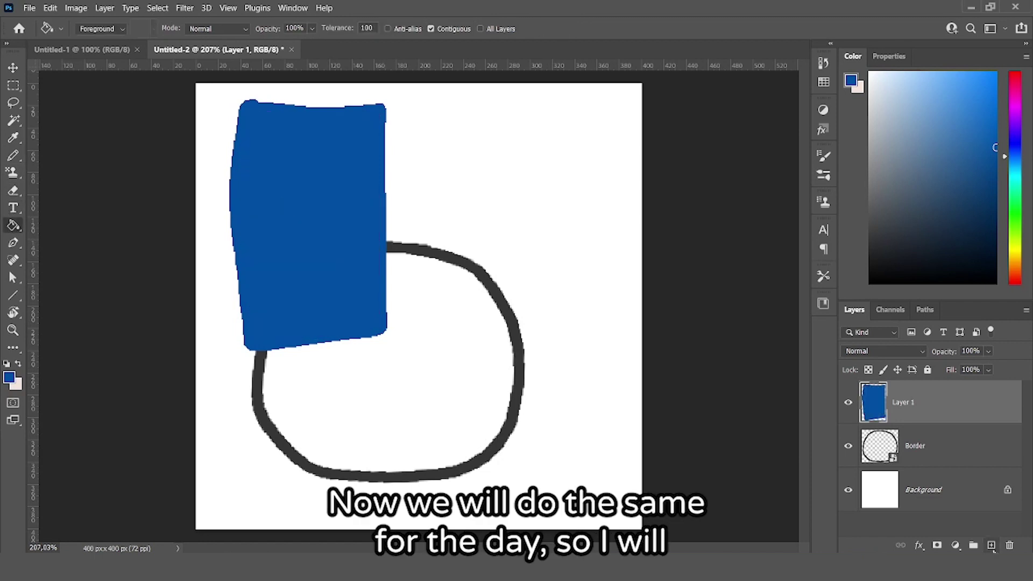
# Add a new layer and draw a matching upright rectangle filled with red at the canvas's upper-right edge.
pyautogui.click(992, 546)
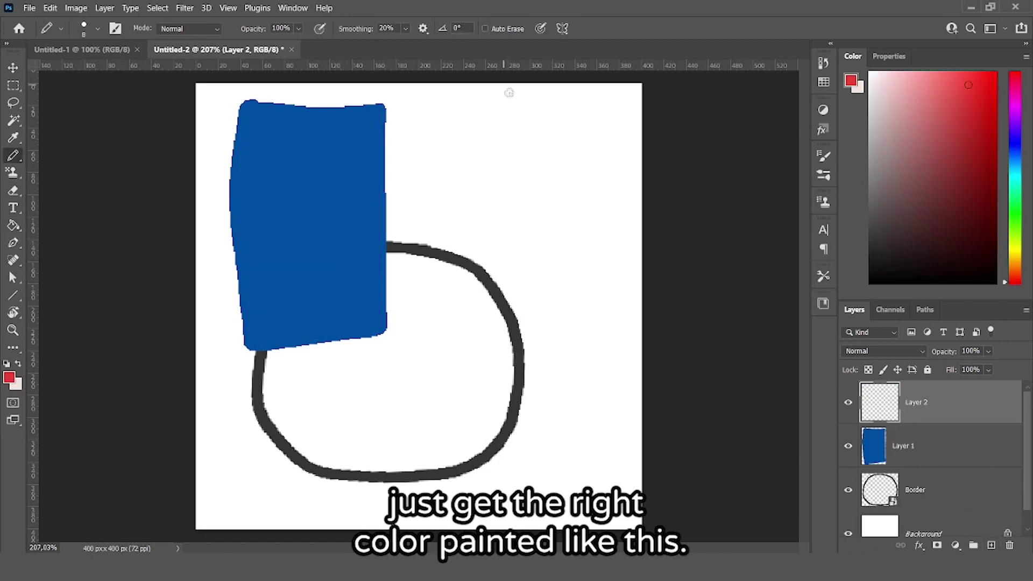
pyautogui.moveTo(514, 106)
pyautogui.mouseDown()
pyautogui.moveTo(508, 272)
pyautogui.moveTo(634, 143)
pyautogui.moveTo(516, 109)
pyautogui.mouseUp()
pyautogui.click(14, 225)
pyautogui.click(574, 216)
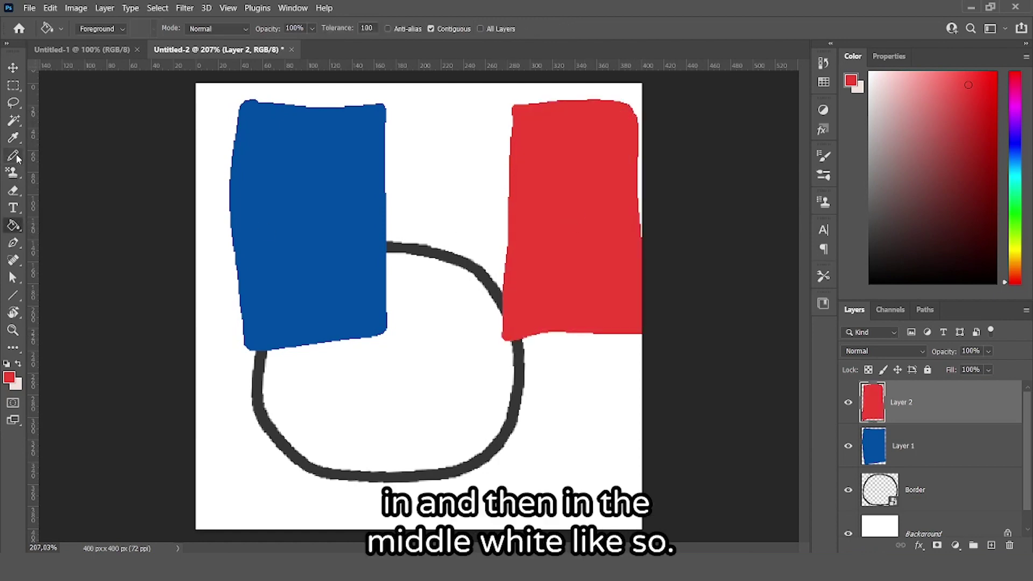
# Add a layer beneath the blue one and draw the flag's middle stripe in white between the blue and red blocks.
pyautogui.click(14, 157)
pyautogui.click(991, 546)
pyautogui.moveTo(902, 401); pyautogui.dragTo(899, 465)
pyautogui.hotkey('ctrl', '[')
pyautogui.keyDown('alt'); pyautogui.click(439, 240); pyautogui.keyUp('alt')
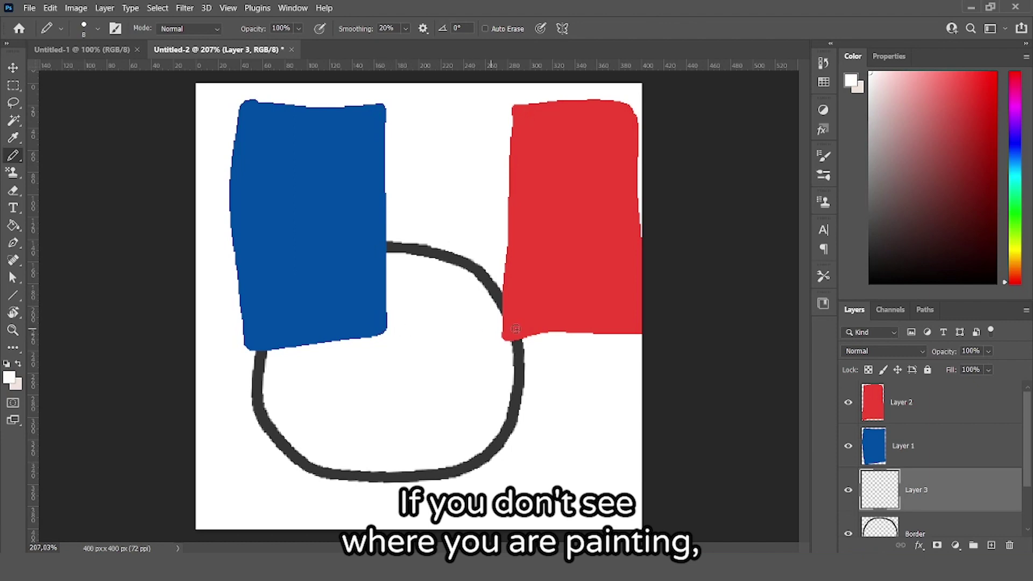
pyautogui.moveTo(516, 329); pyautogui.dragTo(519, 329)
# Add a layer between Border and Background and fill it with light green.
pyautogui.scroll(-1, 947, 496)
pyautogui.click(991, 546)
pyautogui.scroll(-2, 934, 478)
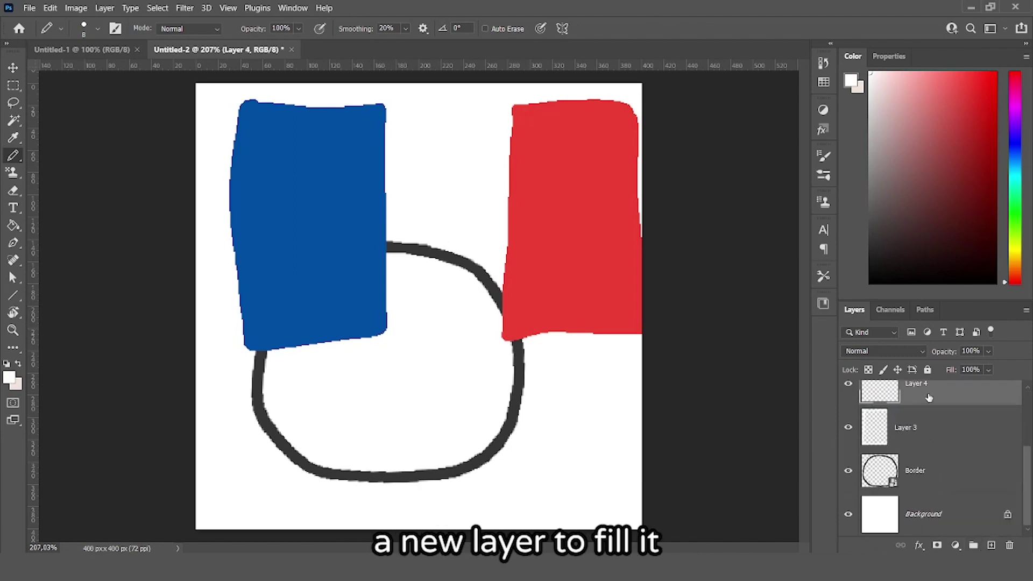
pyautogui.moveTo(929, 398); pyautogui.dragTo(914, 492)
pyautogui.press('x')
pyautogui.click(1014, 220)
pyautogui.click(970, 132)
pyautogui.click(14, 226)
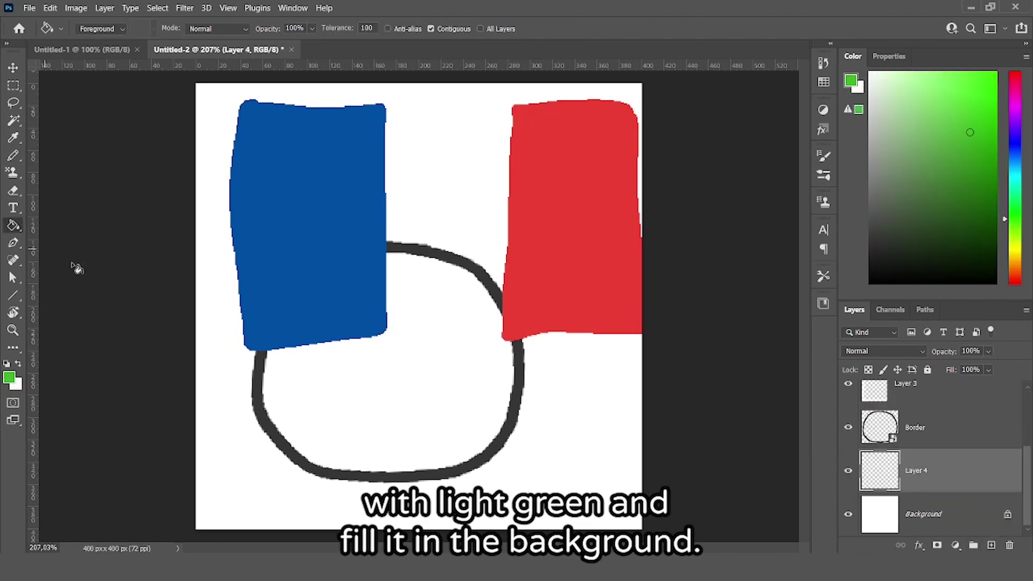
pyautogui.click(213, 276)
# Merge the blue, white and red stripe layers into a single flag layer.
pyautogui.scroll(3, 909, 488)
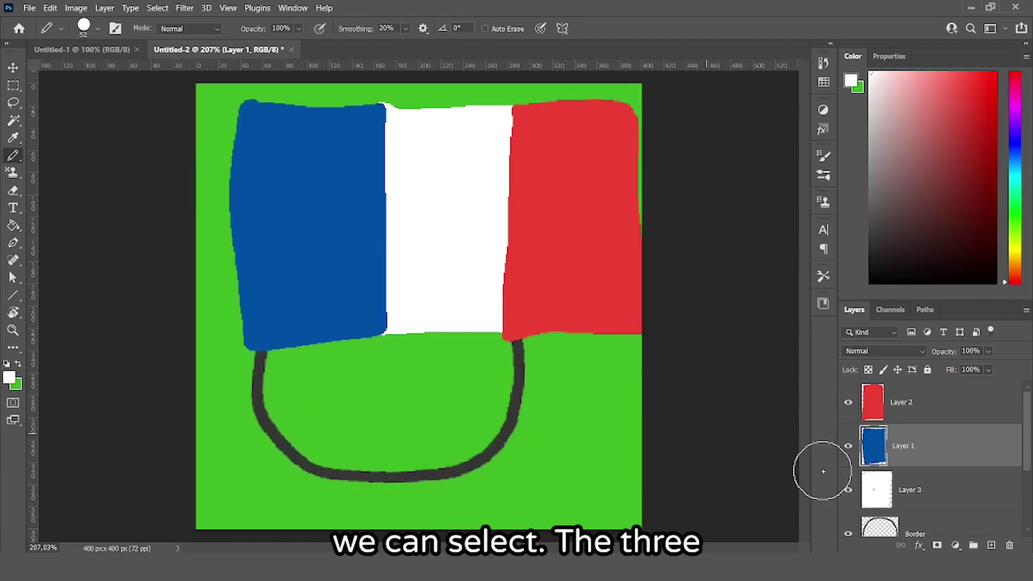
pyautogui.click(943, 493)
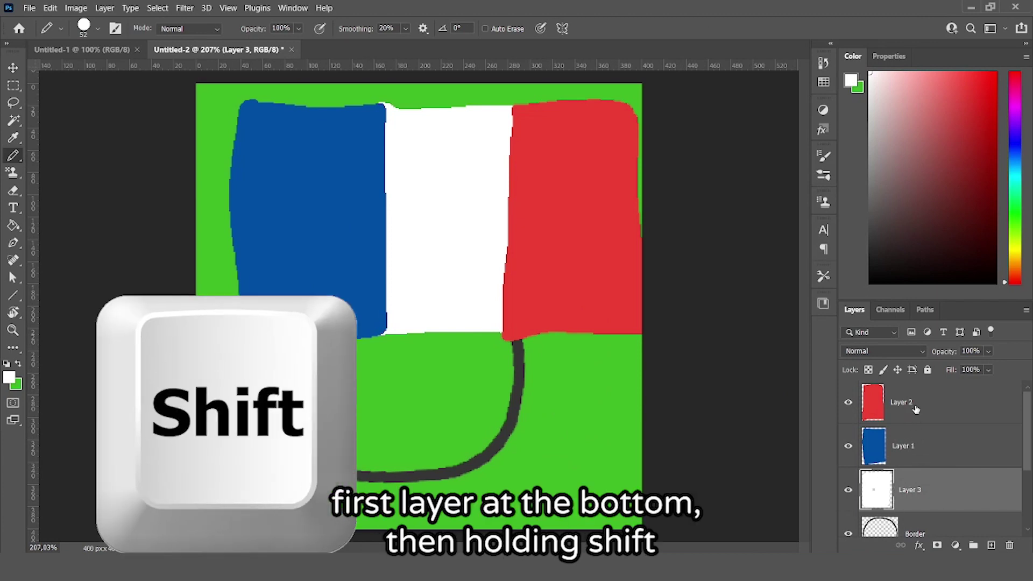
pyautogui.keyDown('shift'); pyautogui.click(924, 405); pyautogui.keyUp('shift')
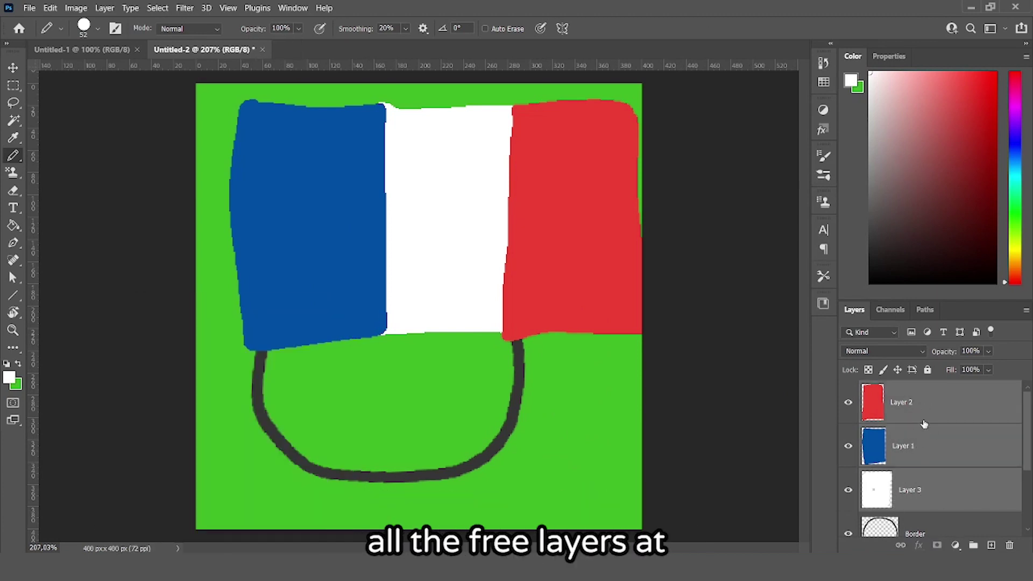
pyautogui.rightClick(954, 441)
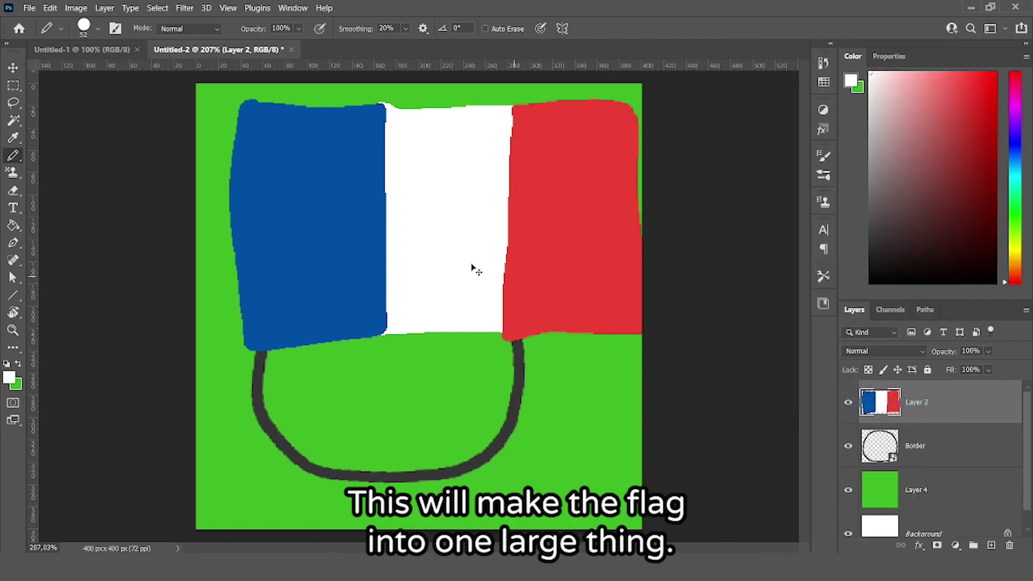
# Move the flag down and left over the ball outline and lower its layer opacity to about 68%.
pyautogui.moveTo(472, 267)
pyautogui.mouseDown()
pyautogui.moveTo(535, 269)
pyautogui.moveTo(478, 258)
pyautogui.moveTo(457, 286)
pyautogui.moveTo(466, 338)
pyautogui.mouseUp()
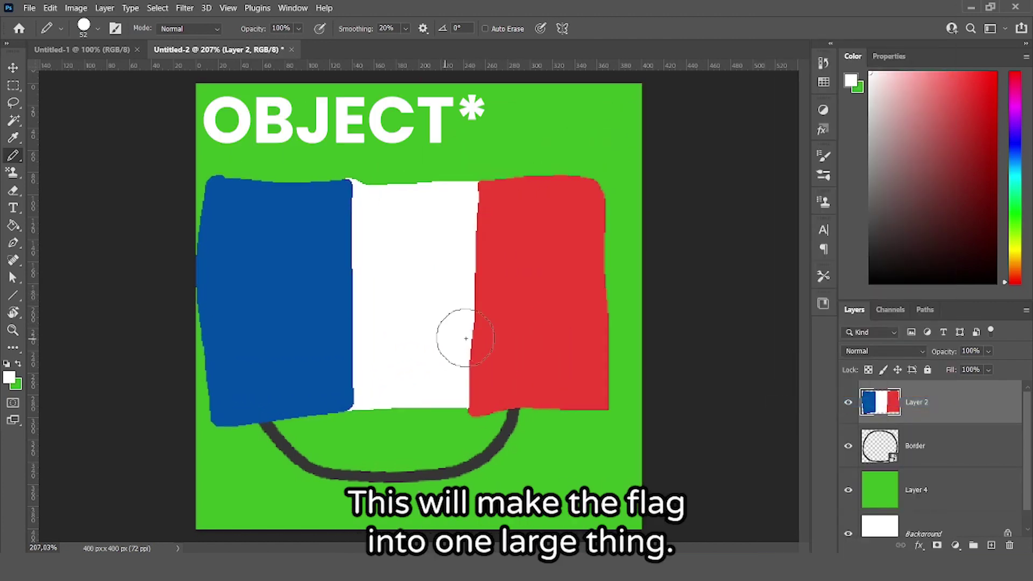
pyautogui.press('v')
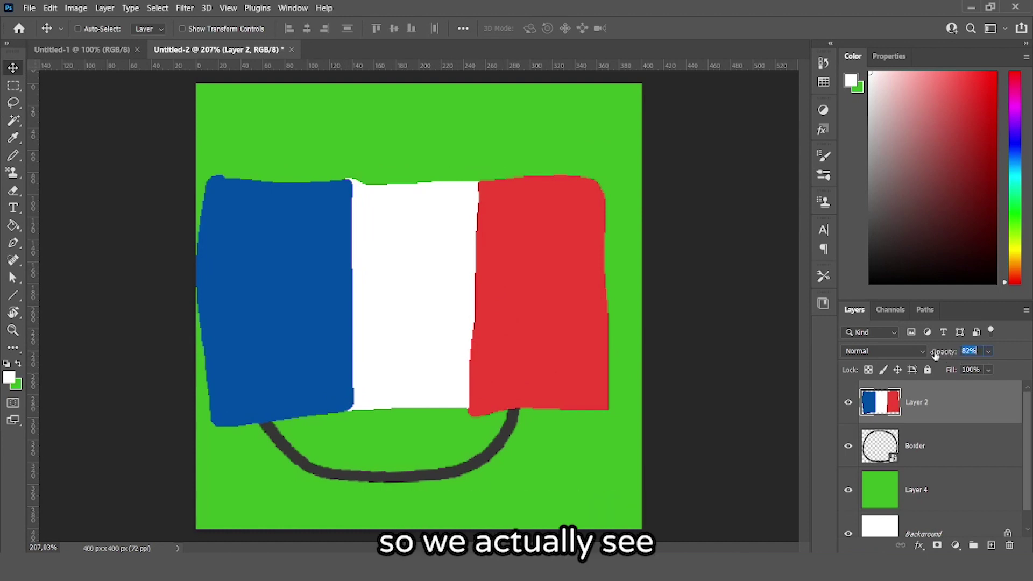
pyautogui.moveTo(943, 355); pyautogui.dragTo(926, 353)
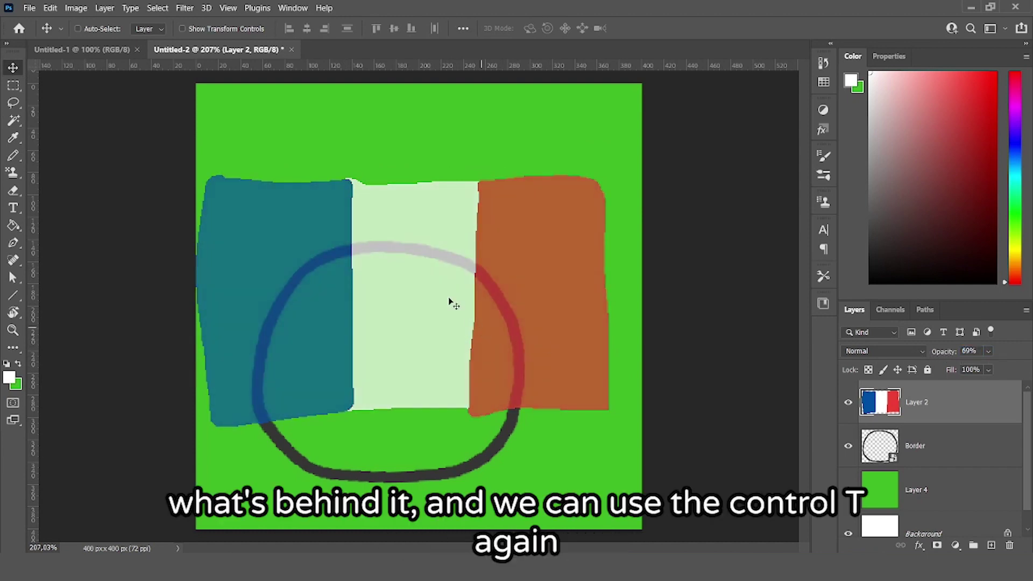
# Position the flag lower over the ball outline with Free Transform and try warping its stripes into a rightward bulge.
pyautogui.hotkey('ctrl', 't')
pyautogui.moveTo(433, 280); pyautogui.dragTo(411, 414)
pyautogui.moveTo(402, 488); pyautogui.dragTo(403, 508)
pyautogui.moveTo(515, 318); pyautogui.dragTo(520, 303)
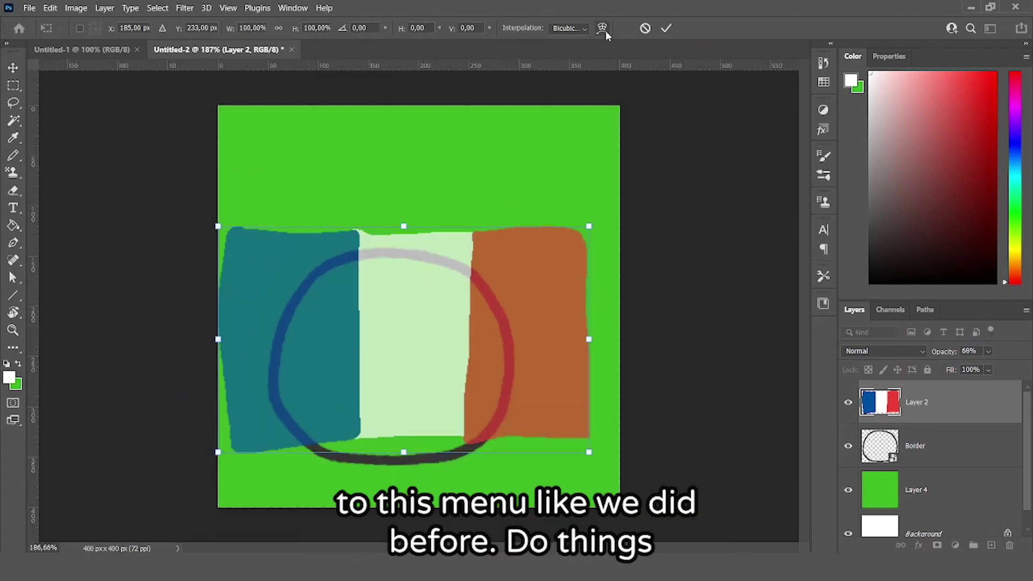
pyautogui.click(603, 28)
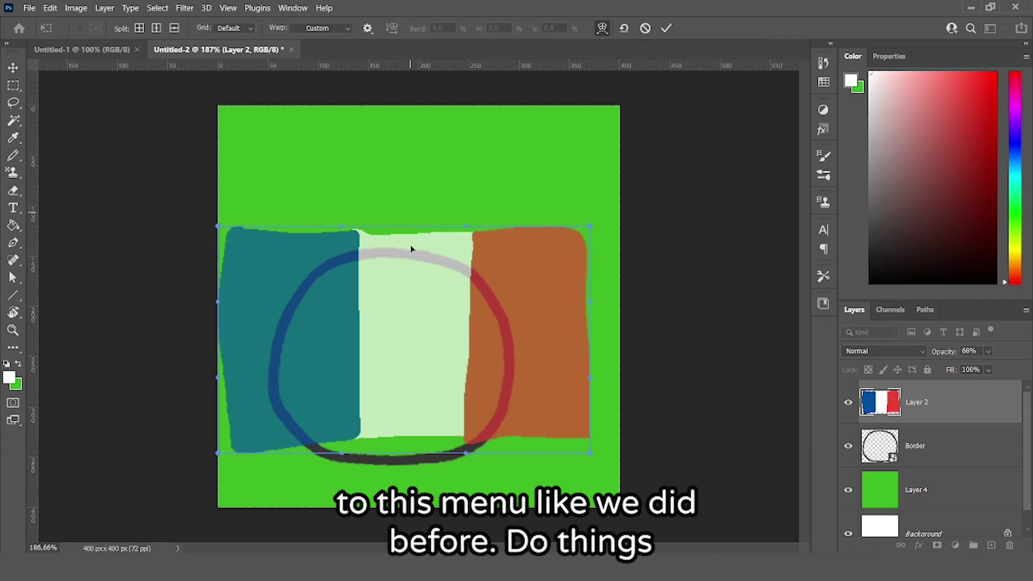
pyautogui.moveTo(406, 326); pyautogui.dragTo(406, 372)
pyautogui.moveTo(431, 334); pyautogui.dragTo(430, 325)
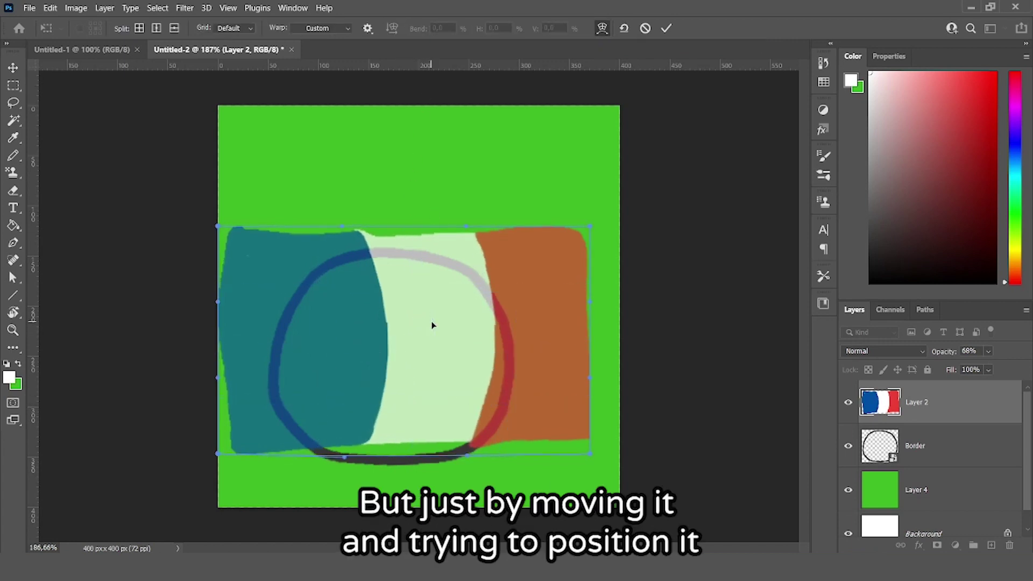
pyautogui.hotkey('ctrl', 'alt', 'z')
pyautogui.hotkey('ctrl', 'alt', 'z')
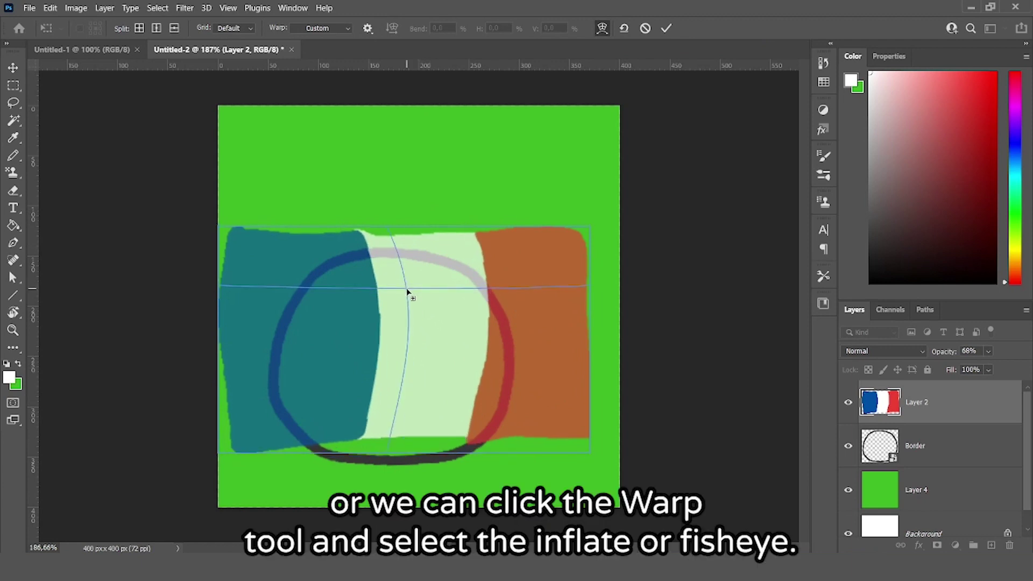
# Apply the Inflate warp to the flag with a bend of 100%.
pyautogui.click(323, 30)
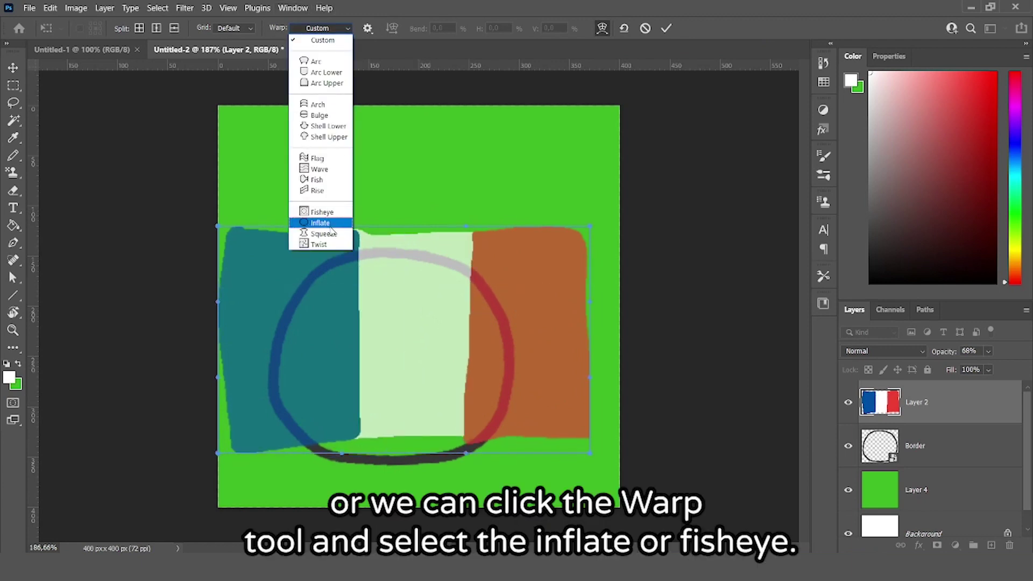
pyautogui.click(327, 224)
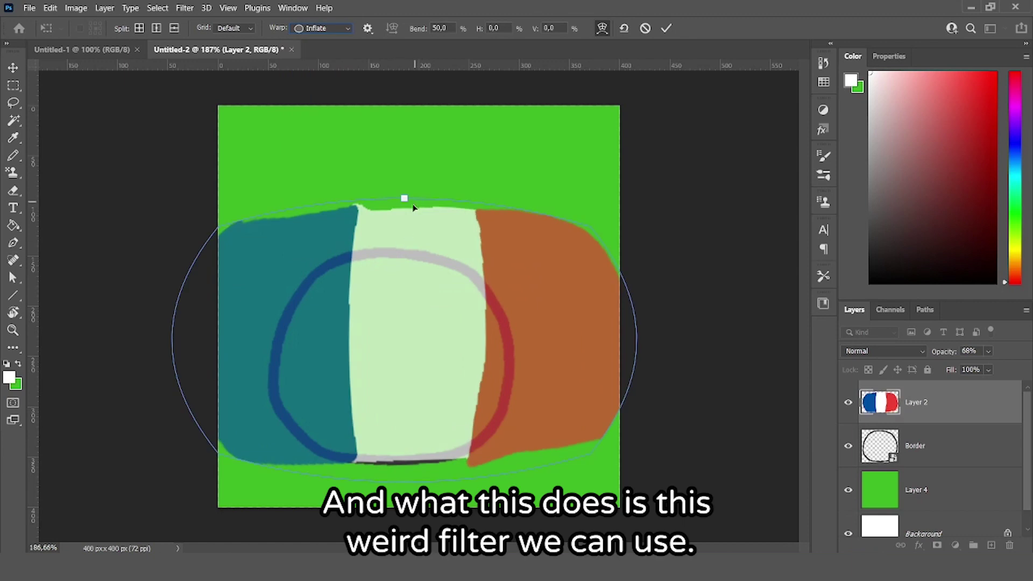
pyautogui.moveTo(405, 199); pyautogui.dragTo(408, 157)
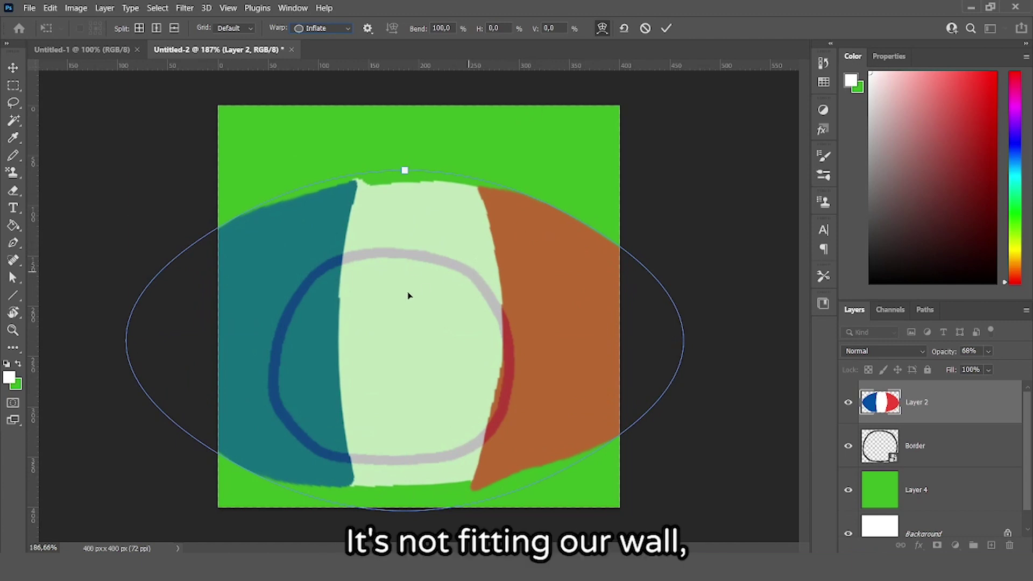
# Scale the inflated flag to about 50% width and 73% height, fitting it over the ball outline.
pyautogui.click(603, 32)
pyautogui.moveTo(776, 113); pyautogui.dragTo(466, 306)
pyautogui.moveTo(238, 461); pyautogui.dragTo(373, 362)
pyautogui.moveTo(602, 335); pyautogui.dragTo(467, 334)
pyautogui.moveTo(392, 329); pyautogui.dragTo(457, 337)
pyautogui.moveTo(534, 342); pyautogui.dragTo(566, 343)
pyautogui.moveTo(400, 474); pyautogui.dragTo(400, 514)
pyautogui.scroll(-2, 318, 438)
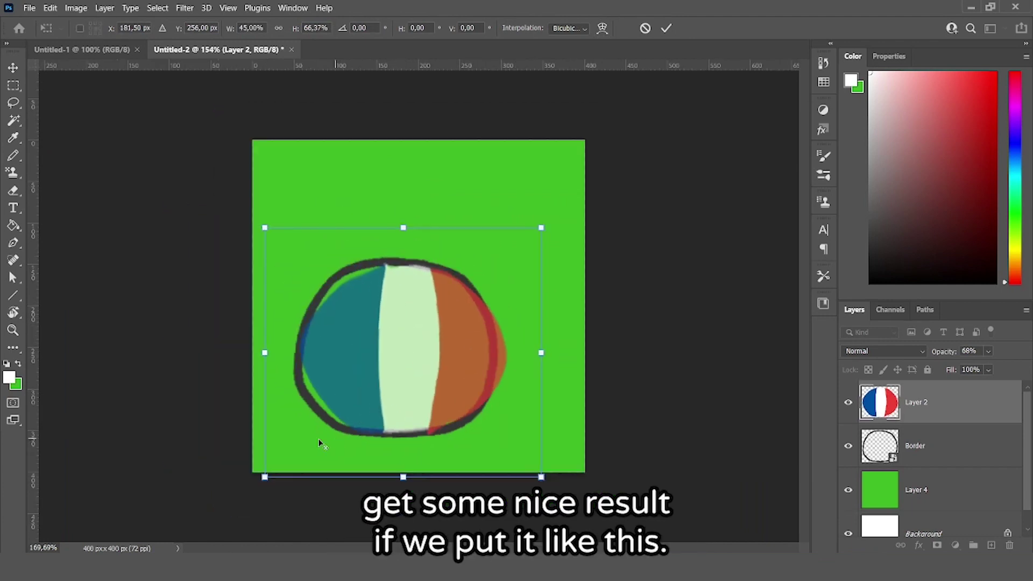
pyautogui.scroll(1, 318, 438)
pyautogui.moveTo(250, 495); pyautogui.dragTo(215, 521)
pyautogui.moveTo(330, 434)
pyautogui.mouseDown()
pyautogui.moveTo(350, 415)
pyautogui.moveTo(339, 421)
pyautogui.mouseUp()
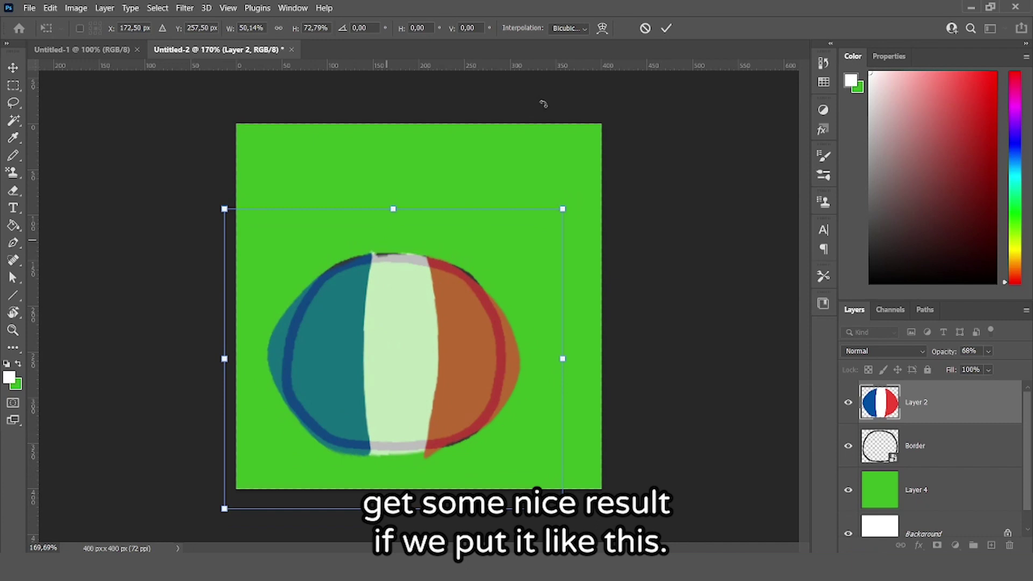
pyautogui.click(665, 28)
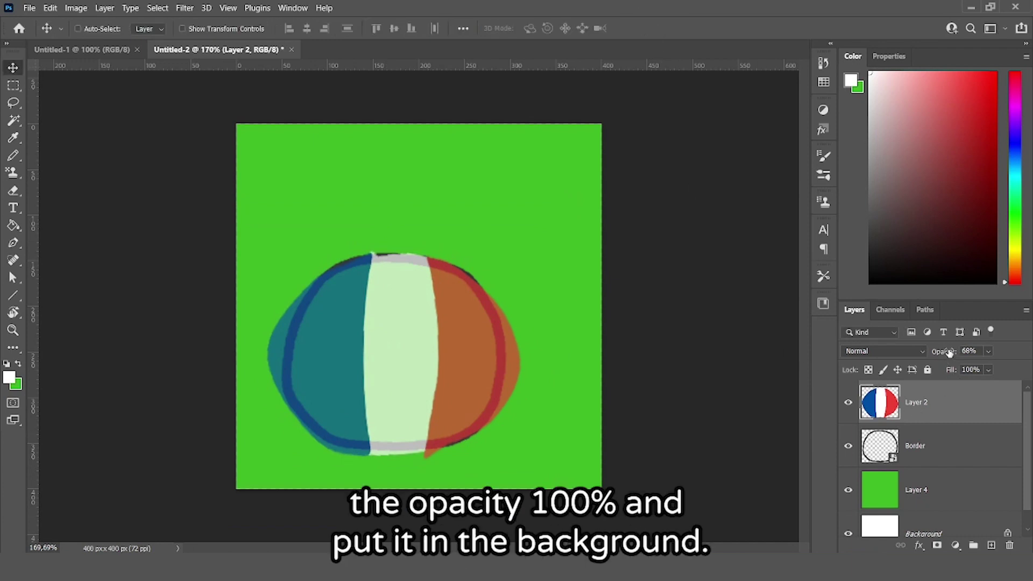
# Set the flag layer's opacity to 100% and place it below the Border layer.
pyautogui.moveTo(950, 352); pyautogui.dragTo(1005, 369)
pyautogui.moveTo(948, 404); pyautogui.dragTo(915, 452)
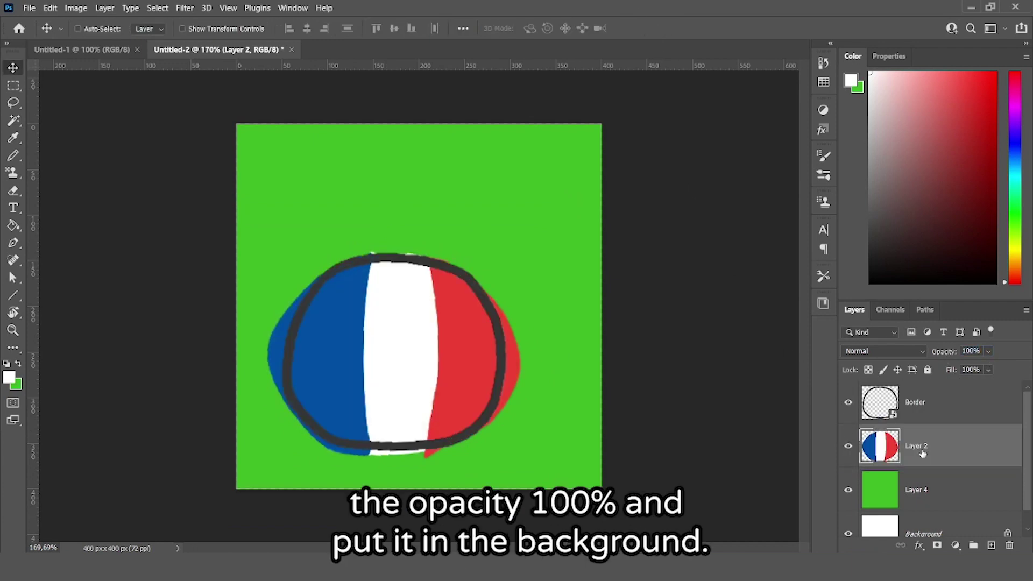
# Undo the flag's layer reordering, opacity change and inflated transform.
pyautogui.scroll(-1, 294, 339)
pyautogui.scroll(3, 365, 347)
pyautogui.scroll(1, 364, 347)
pyautogui.scroll(-2, 362, 293)
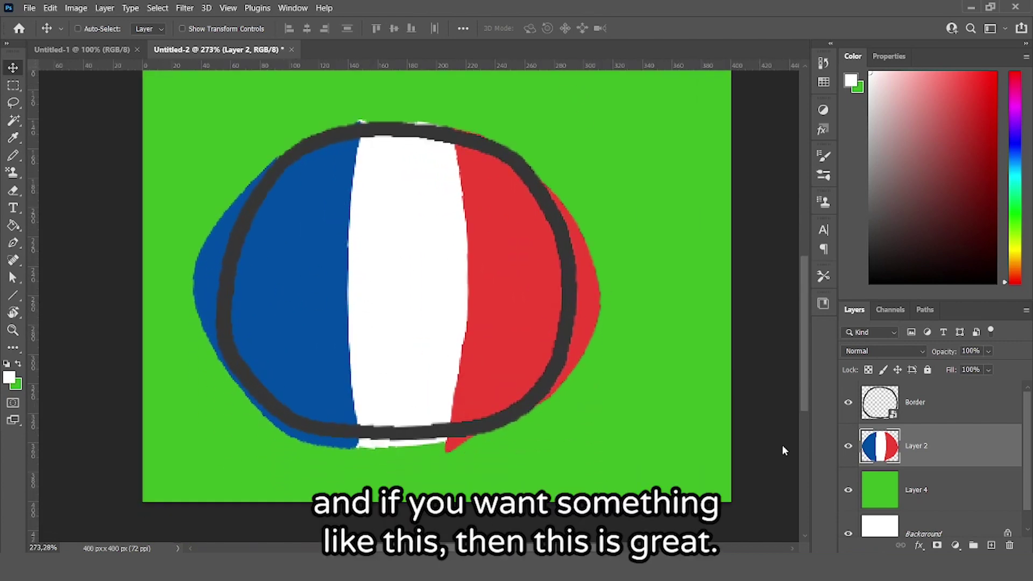
pyautogui.scroll(-3, 532, 327)
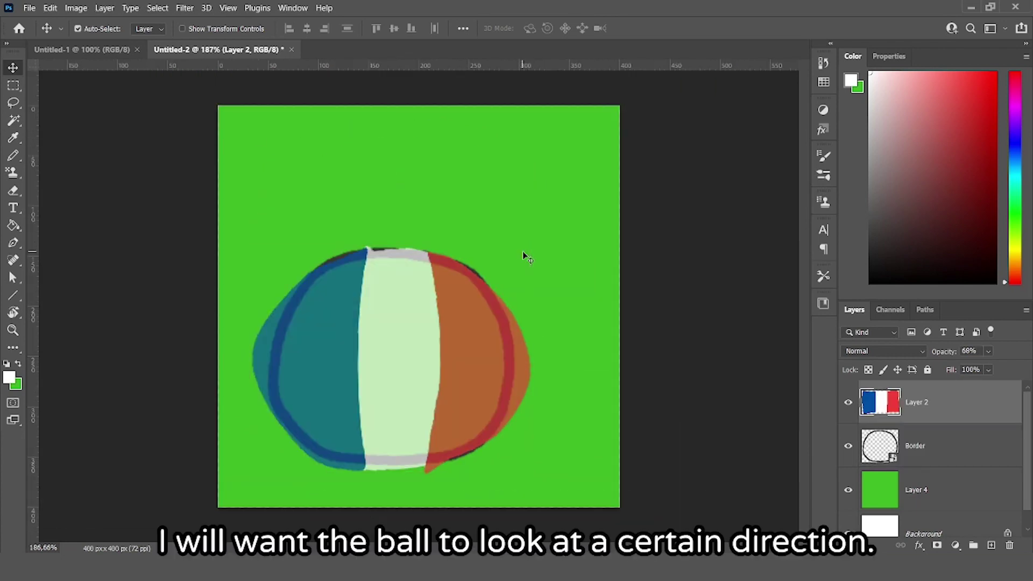
pyautogui.hotkey('ctrl', 'z')
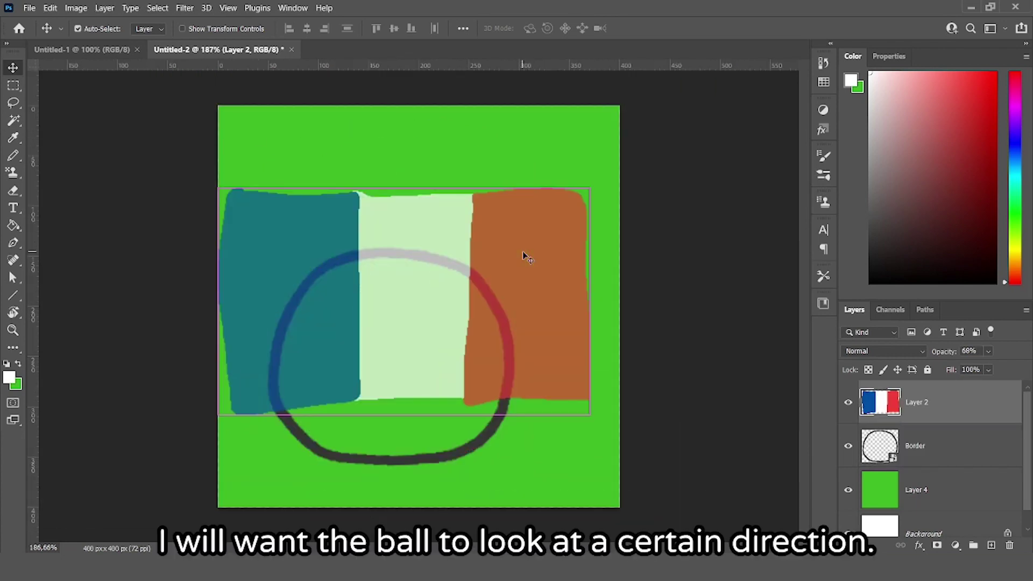
pyautogui.press('ctrl')
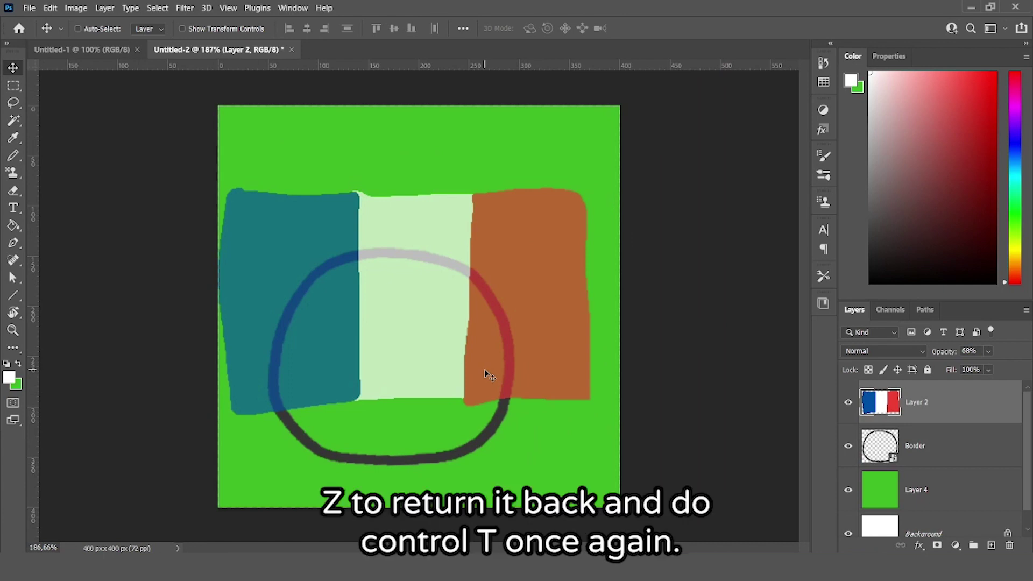
# Move the flag down over the ball outline and warp its centre so the stripes bulge to the right.
pyautogui.hotkey('ctrl', 't')
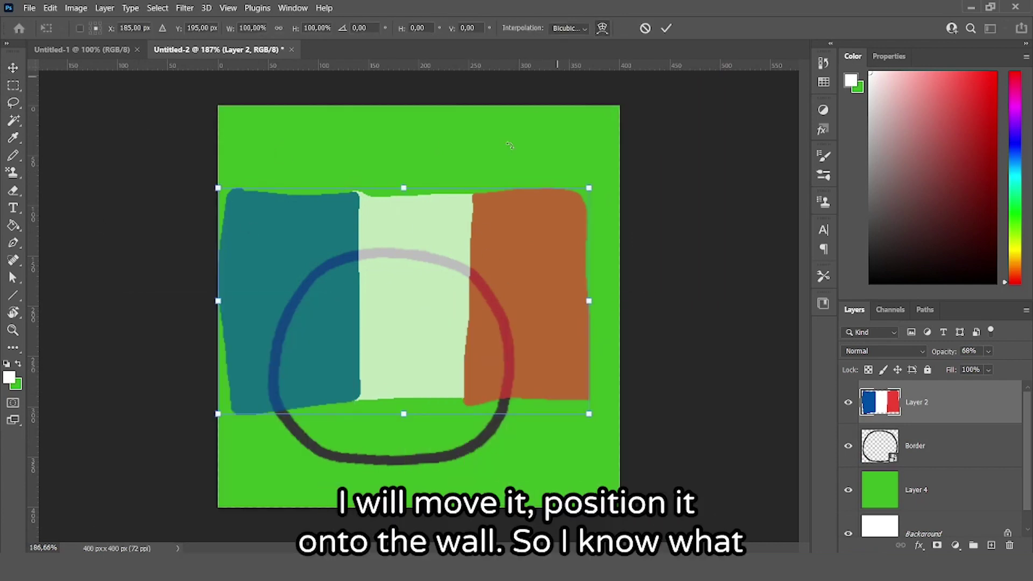
pyautogui.moveTo(414, 322); pyautogui.dragTo(415, 424)
pyautogui.click(603, 28)
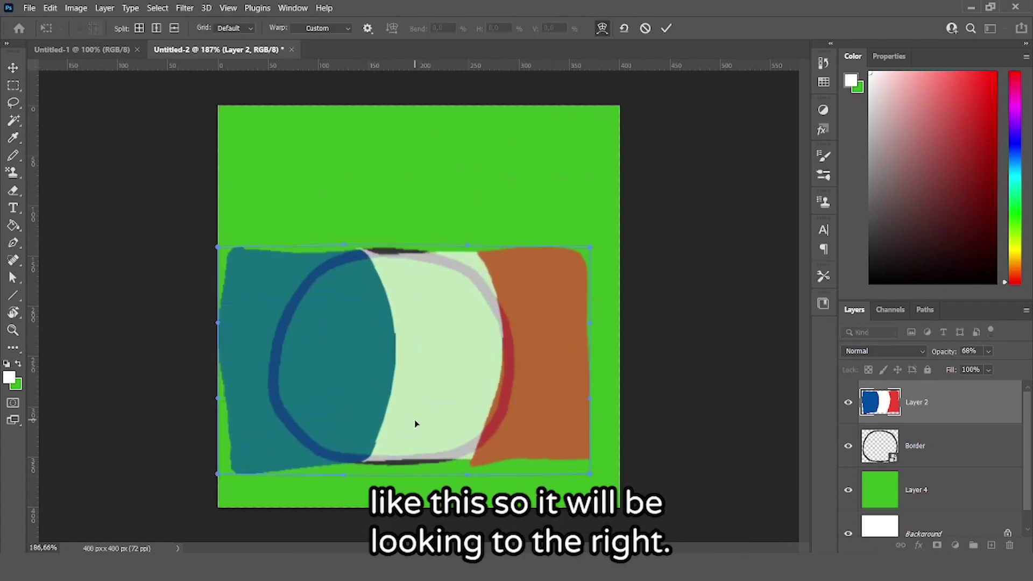
pyautogui.moveTo(420, 359); pyautogui.dragTo(425, 360)
pyautogui.press('Return')
# Narrow the flag from both sides with Free Transform to match the ball outline's width.
pyautogui.hotkey('ctrl', 't')
pyautogui.moveTo(590, 361); pyautogui.dragTo(515, 360)
pyautogui.moveTo(218, 360); pyautogui.dragTo(268, 359)
pyautogui.press('Return')
# Restore the warped flag to full 100% opacity and move its layer beneath the Border outline.
pyautogui.moveTo(941, 352); pyautogui.dragTo(989, 358)
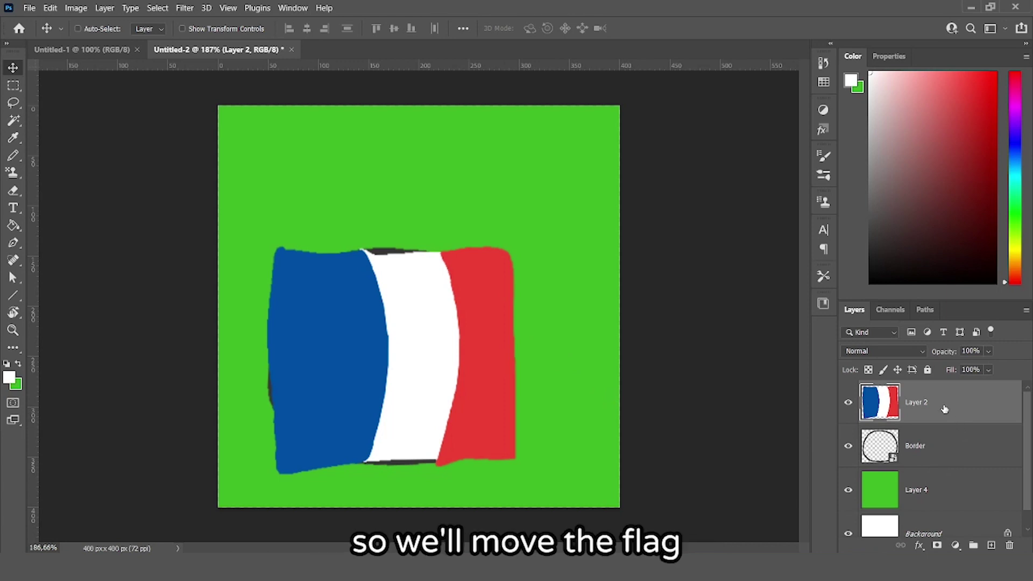
pyautogui.moveTo(944, 409); pyautogui.dragTo(926, 466)
# Select the area inside the ball outline on the Border layer with the Magic Wand.
pyautogui.scroll(3, 458, 317)
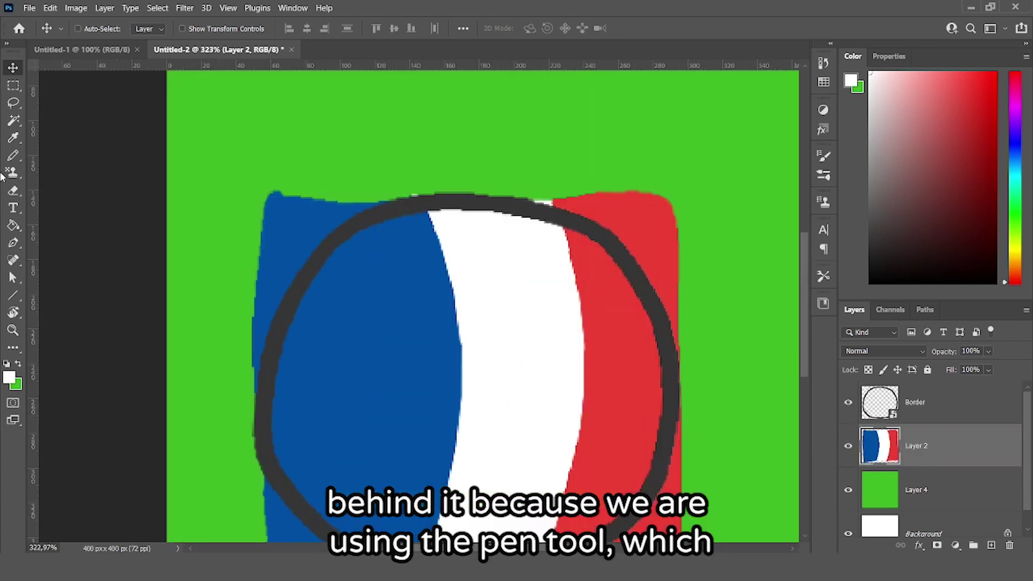
pyautogui.click(14, 156)
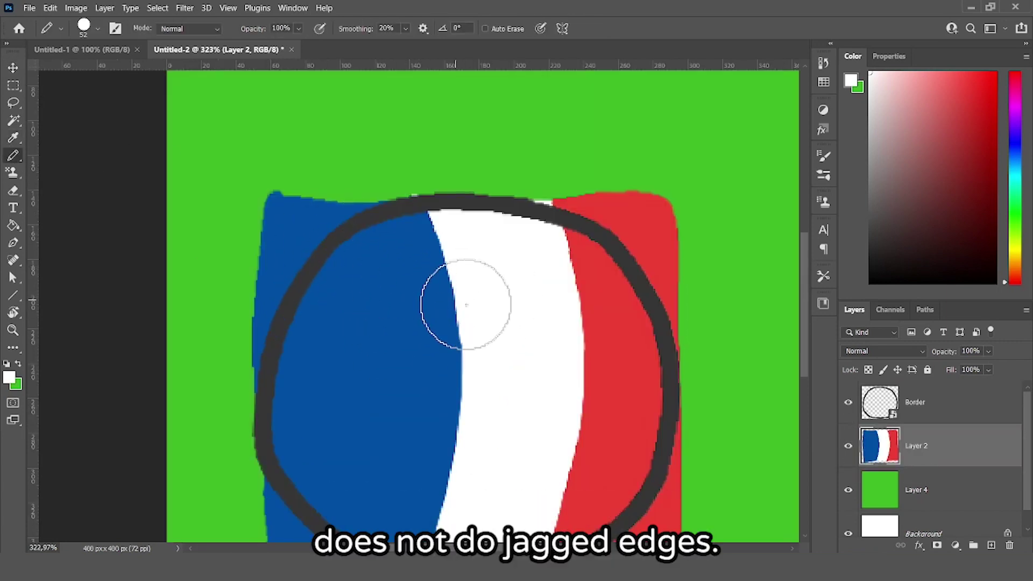
pyautogui.click(14, 120)
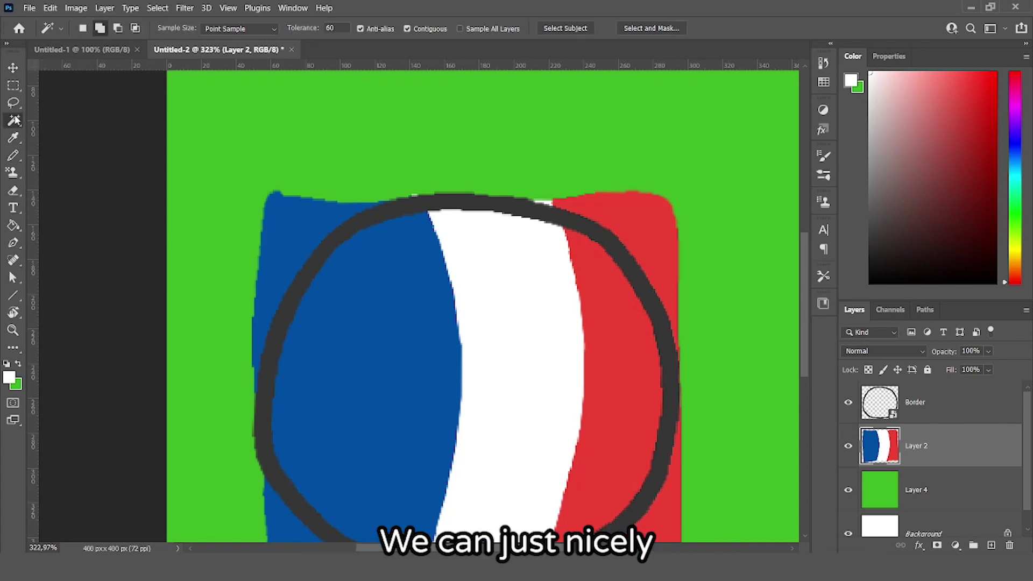
pyautogui.click(888, 409)
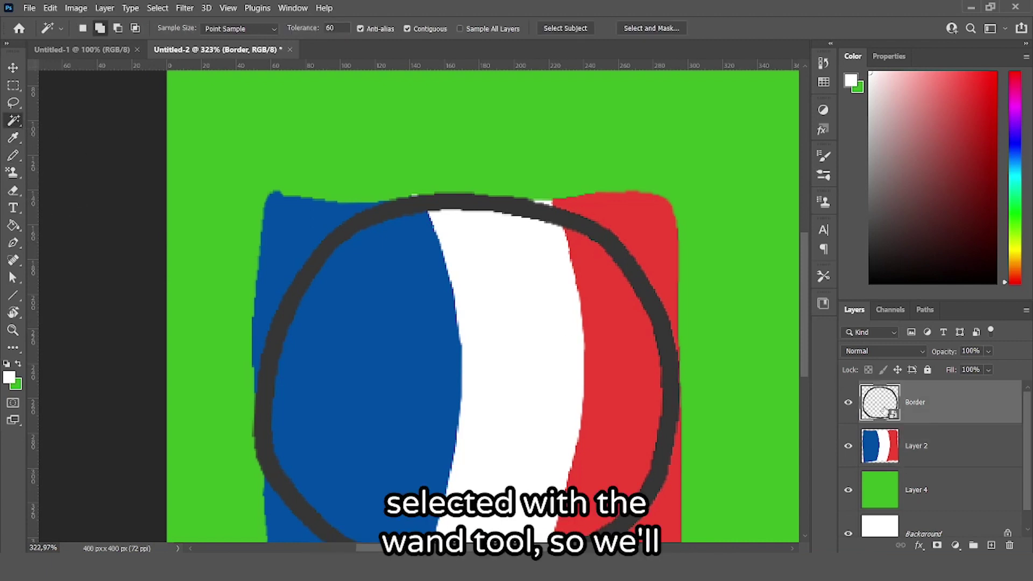
pyautogui.click(527, 350)
pyautogui.scroll(-3, 528, 351)
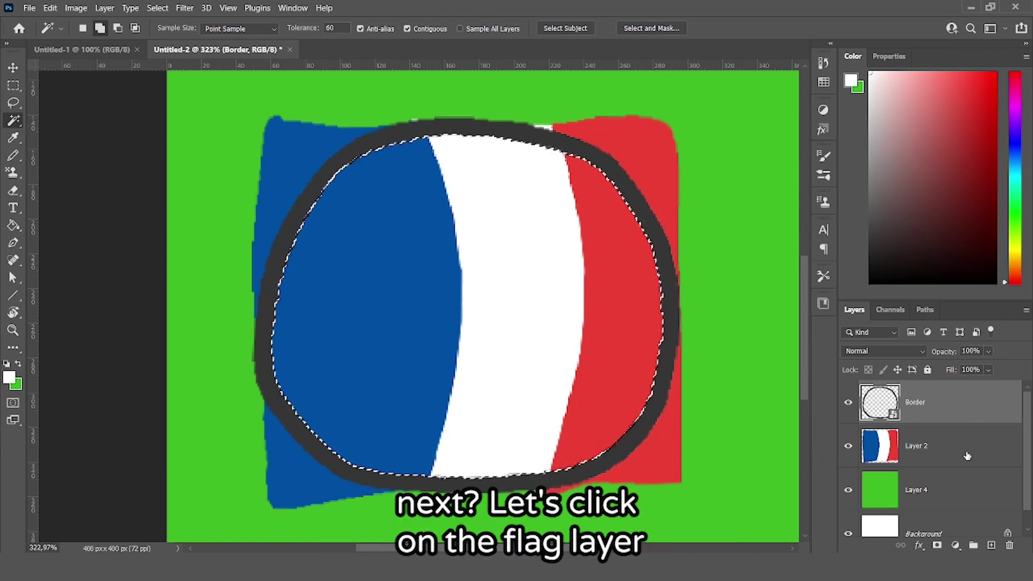
# Rename the flag layer to Flag and mask it with the selected interior of the outline.
pyautogui.click(921, 450)
pyautogui.doubleClick(922, 450)
pyautogui.write('Flag')
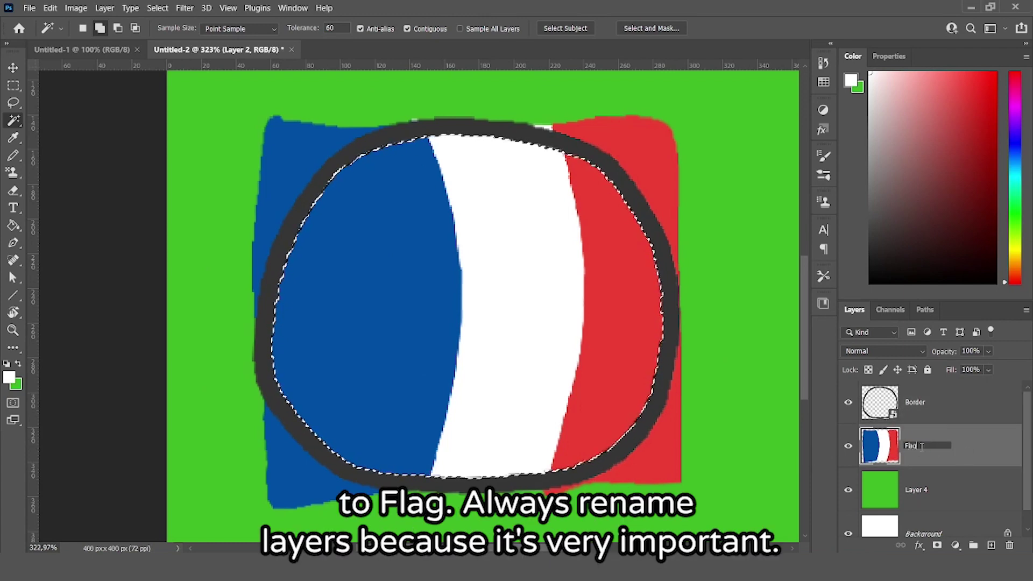
pyautogui.press('Return')
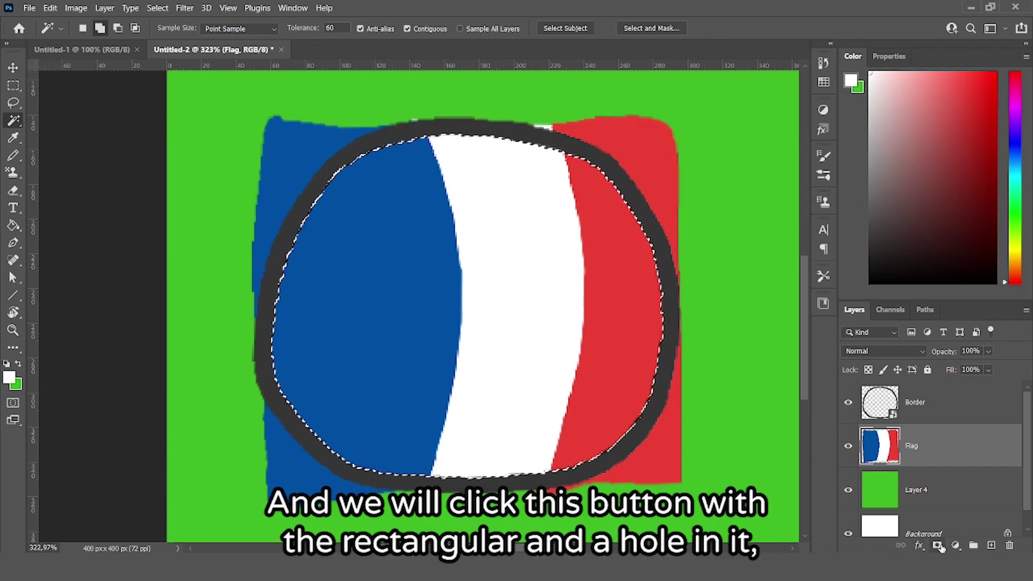
pyautogui.click(937, 545)
pyautogui.scroll(-3, 472, 252)
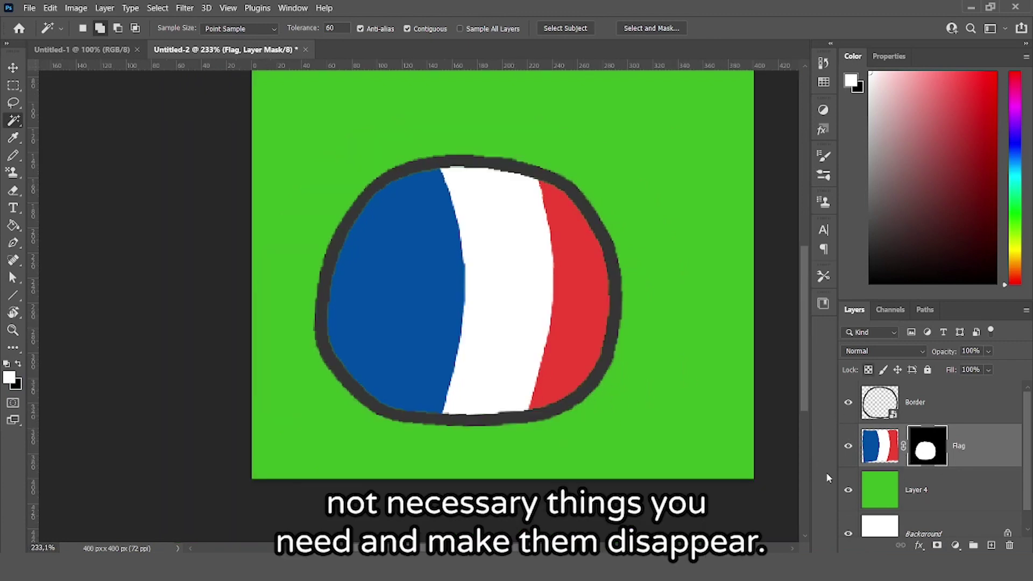
# Paint white on the Flag layer's mask with the Pencil to bring back the flag parts outside the outline.
pyautogui.click(14, 155)
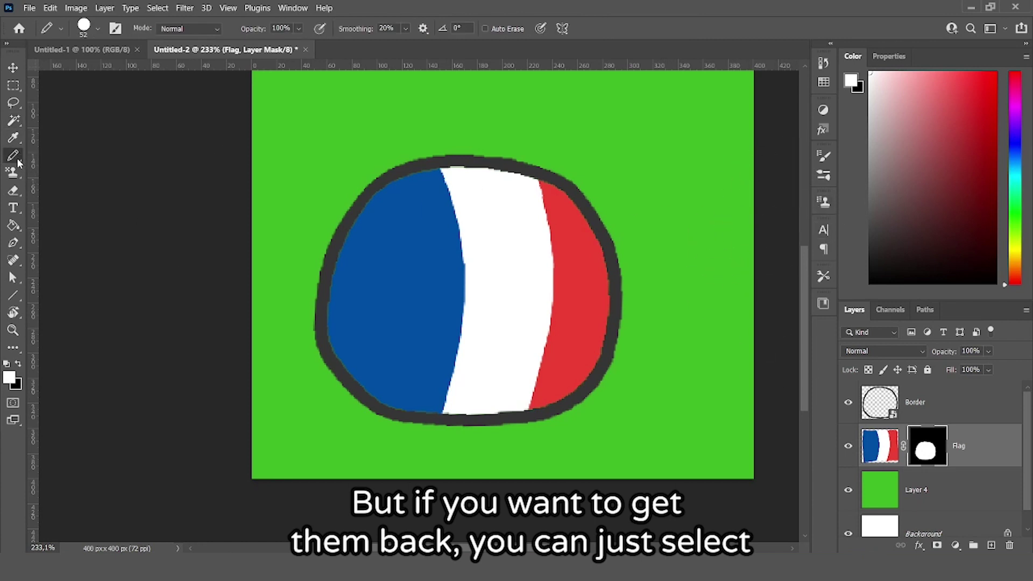
pyautogui.click(865, 456)
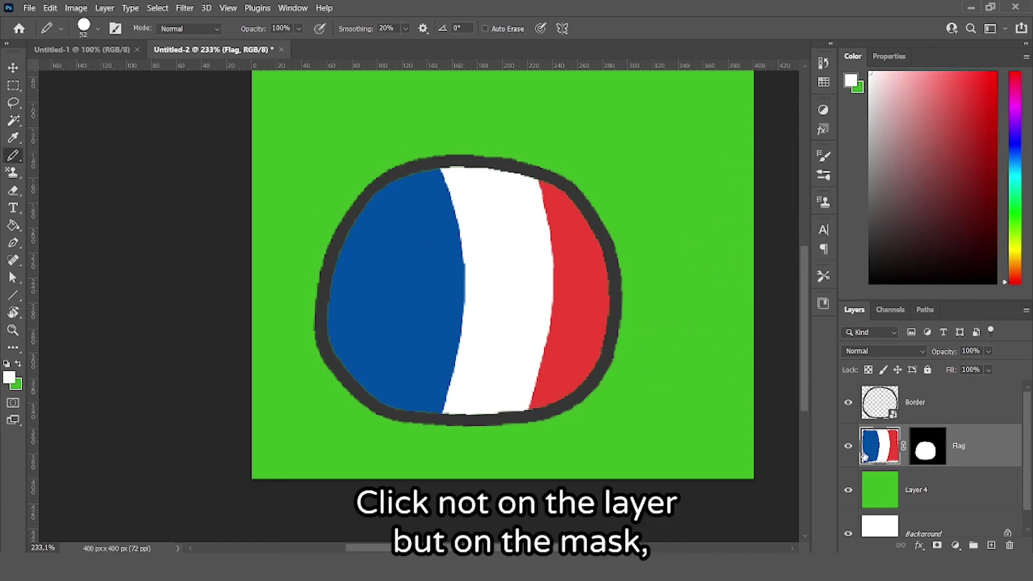
pyautogui.click(932, 455)
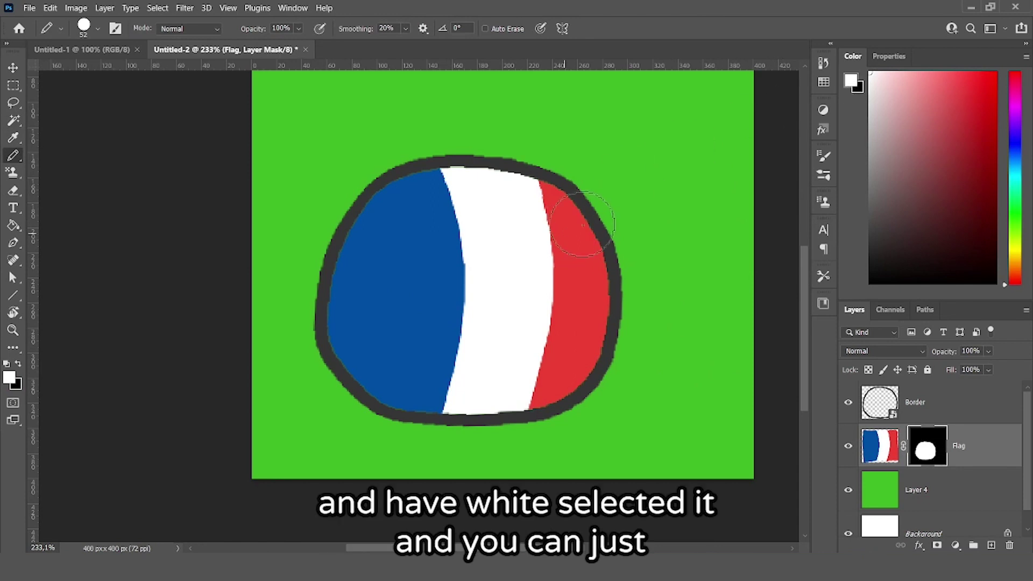
pyautogui.moveTo(583, 225)
pyautogui.mouseDown()
pyautogui.moveTo(667, 170)
pyautogui.moveTo(552, 148)
pyautogui.moveTo(368, 201)
pyautogui.moveTo(302, 275)
pyautogui.moveTo(292, 349)
pyautogui.moveTo(348, 430)
pyautogui.moveTo(660, 428)
pyautogui.moveTo(602, 371)
pyautogui.moveTo(618, 241)
pyautogui.moveTo(592, 286)
pyautogui.mouseUp()
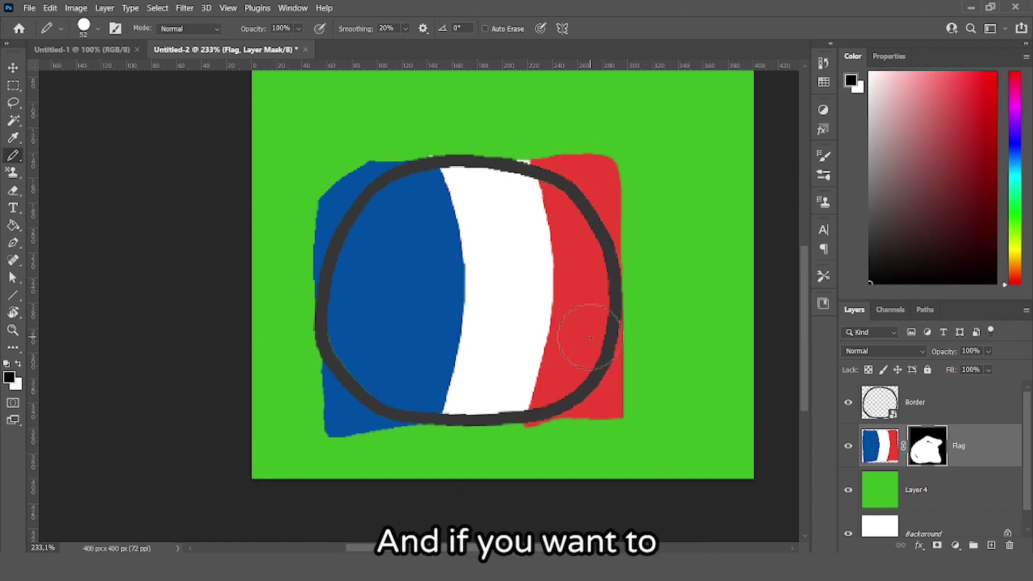
# Paint black on the Flag layer's mask to hide the flag parts outside the outline again.
pyautogui.moveTo(638, 365); pyautogui.dragTo(592, 427)
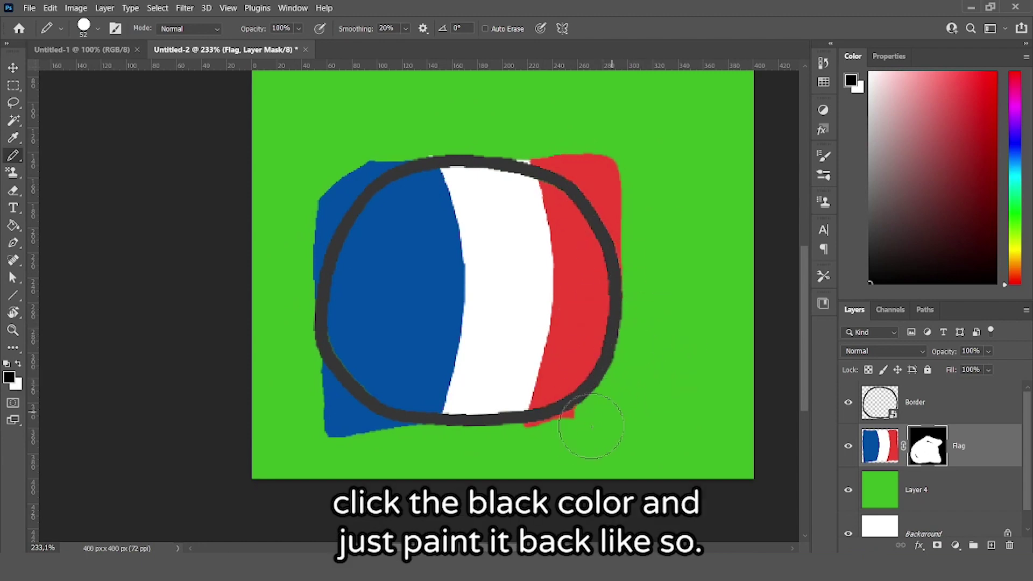
pyautogui.moveTo(490, 445)
pyautogui.mouseDown()
pyautogui.moveTo(345, 433)
pyautogui.moveTo(294, 362)
pyautogui.mouseUp()
pyautogui.moveTo(291, 236); pyautogui.dragTo(396, 133)
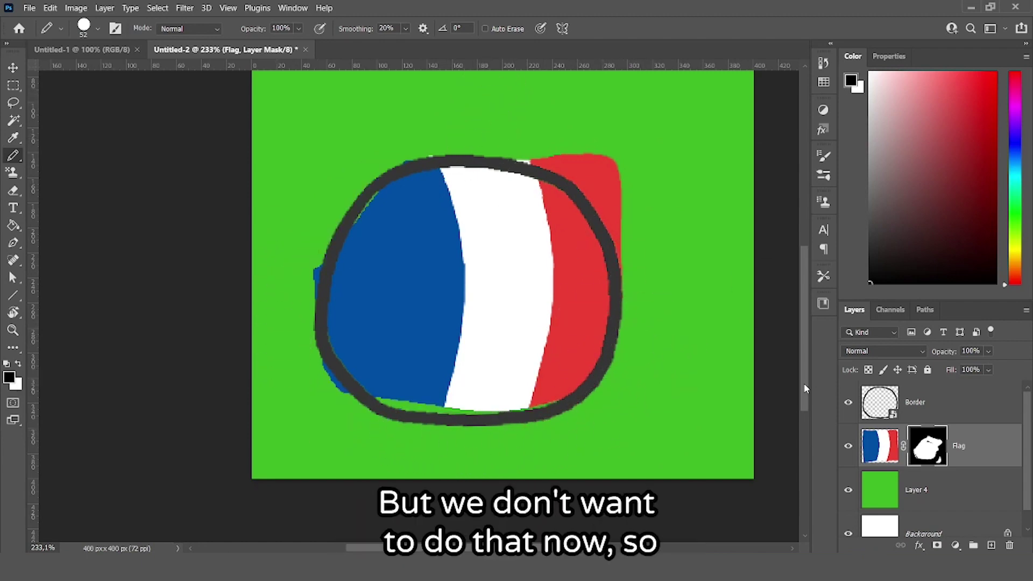
# Undo all white and black painting on the Flag layer's mask.
pyautogui.hotkey('ctrl', 'z')
pyautogui.hotkey('ctrl', 'z')
pyautogui.hotkey('ctrl', 'z')
pyautogui.hotkey('ctrl', 'z')
pyautogui.scroll(-2, 505, 285)
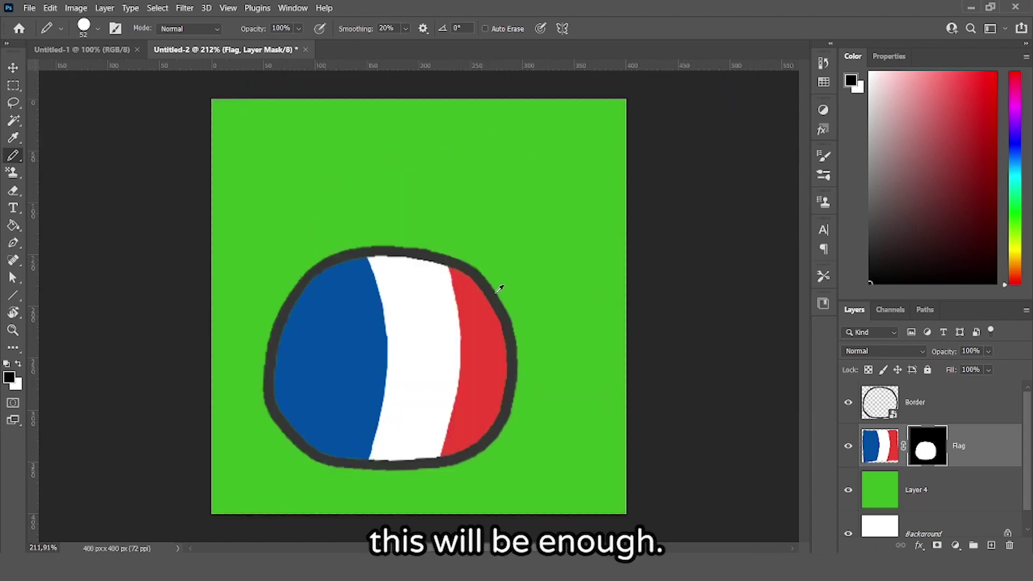
# Add a new layer directly above the Flag layer and name it Eyes.
pyautogui.scroll(4, 504, 286)
pyautogui.scroll(-2, 414, 259)
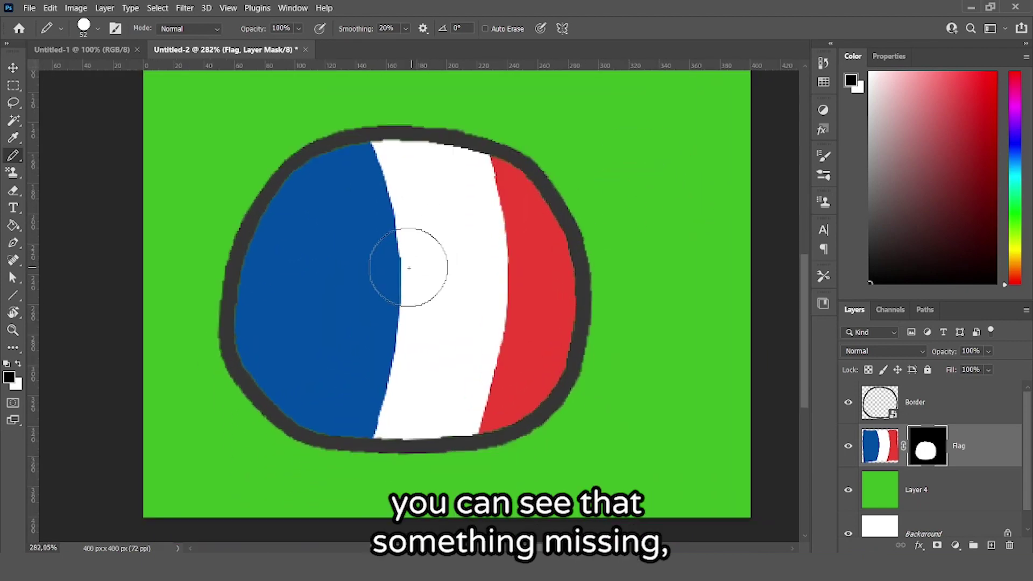
pyautogui.hscroll(-2, 392, 270)
pyautogui.scroll(1, 393, 266)
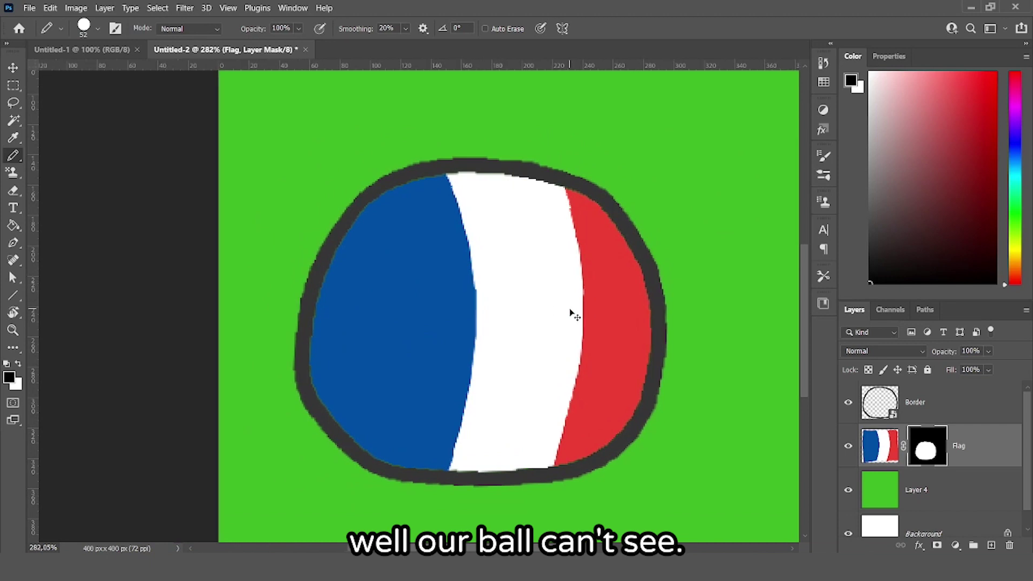
pyautogui.scroll(1, 547, 281)
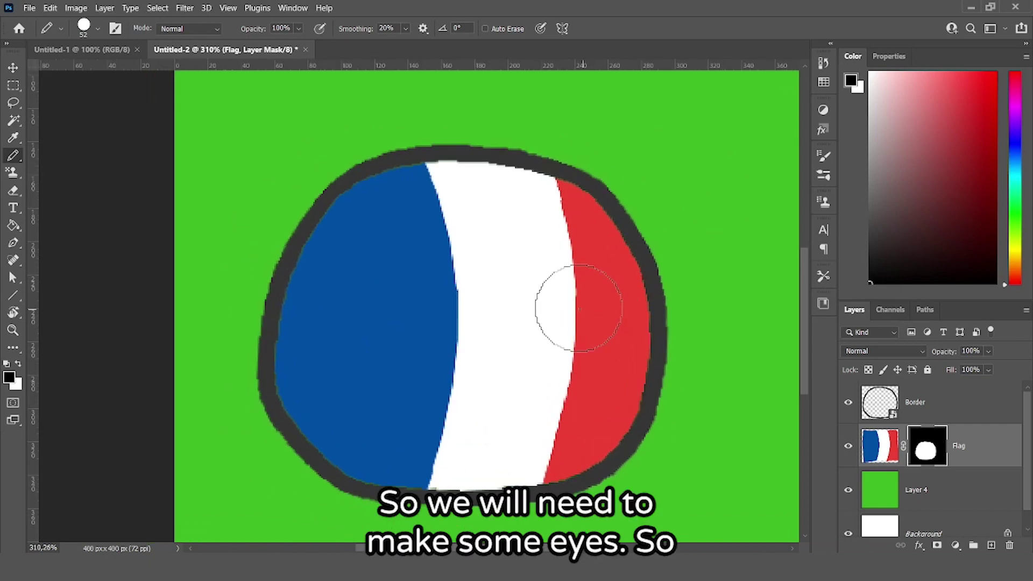
pyautogui.click(991, 547)
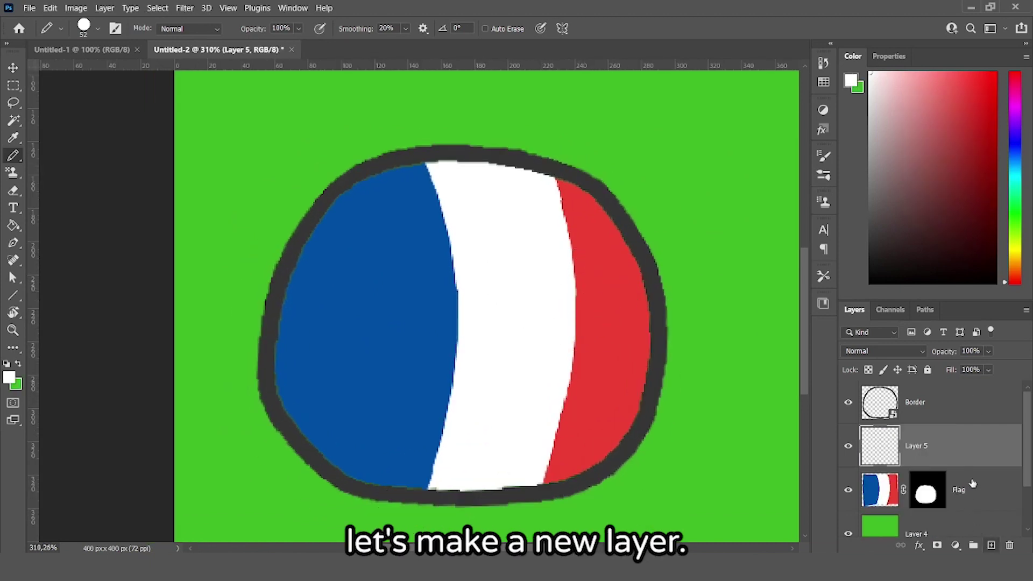
pyautogui.write('Eyes')
pyautogui.press('Return')
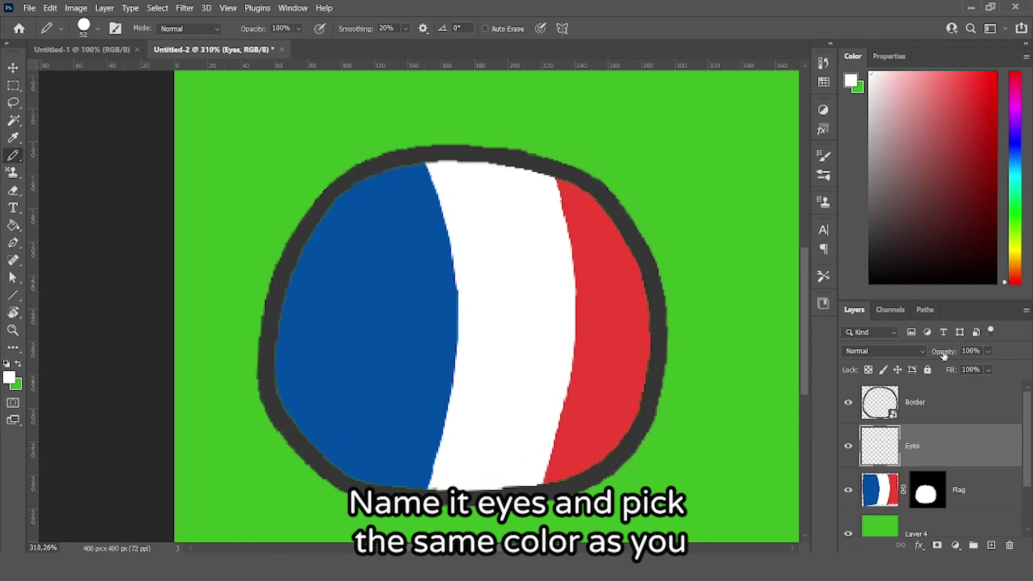
# Sample the outline's dark grey from the Border layer as the drawing colour and make the Eyes layer active again.
pyautogui.keyDown('alt'); pyautogui.click(534, 155); pyautogui.keyUp('alt')
pyautogui.click(863, 408)
pyautogui.keyDown('alt'); pyautogui.click(637, 228); pyautogui.keyUp('alt')
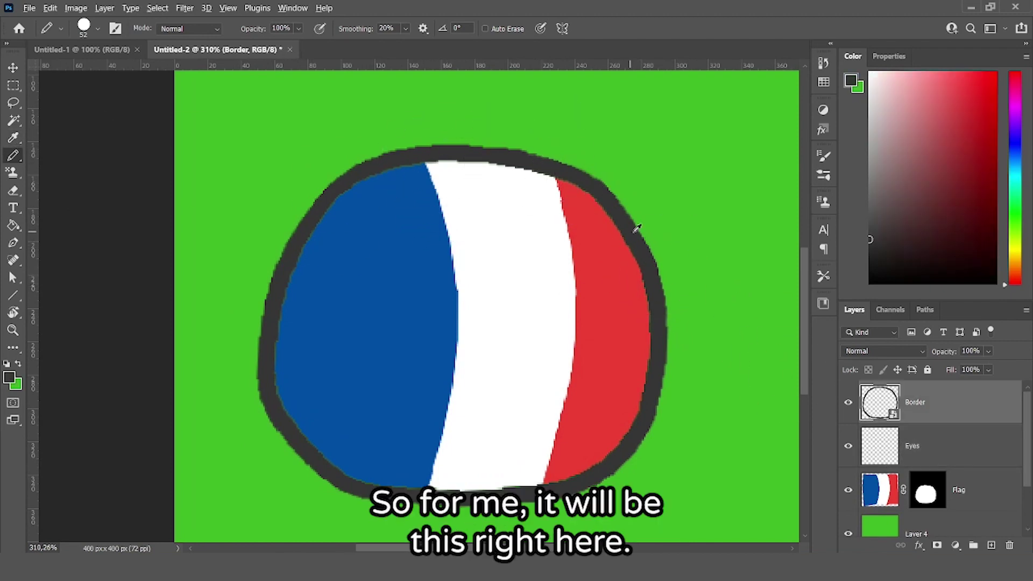
pyautogui.click(881, 434)
# Try drawing thick, oversized eyes across the white and red stripes with a 34 px Pencil.
pyautogui.scroll(4, 525, 275)
pyautogui.moveTo(678, 325); pyautogui.dragTo(596, 313)
pyautogui.hscroll(2, 629, 314)
pyautogui.moveTo(737, 223); pyautogui.dragTo(735, 223)
pyautogui.moveTo(606, 273)
pyautogui.mouseDown()
pyautogui.moveTo(648, 283)
pyautogui.moveTo(390, 267)
pyautogui.moveTo(408, 366)
pyautogui.moveTo(499, 413)
pyautogui.moveTo(610, 327)
pyautogui.moveTo(609, 350)
pyautogui.mouseUp()
pyautogui.scroll(-7, 560, 309)
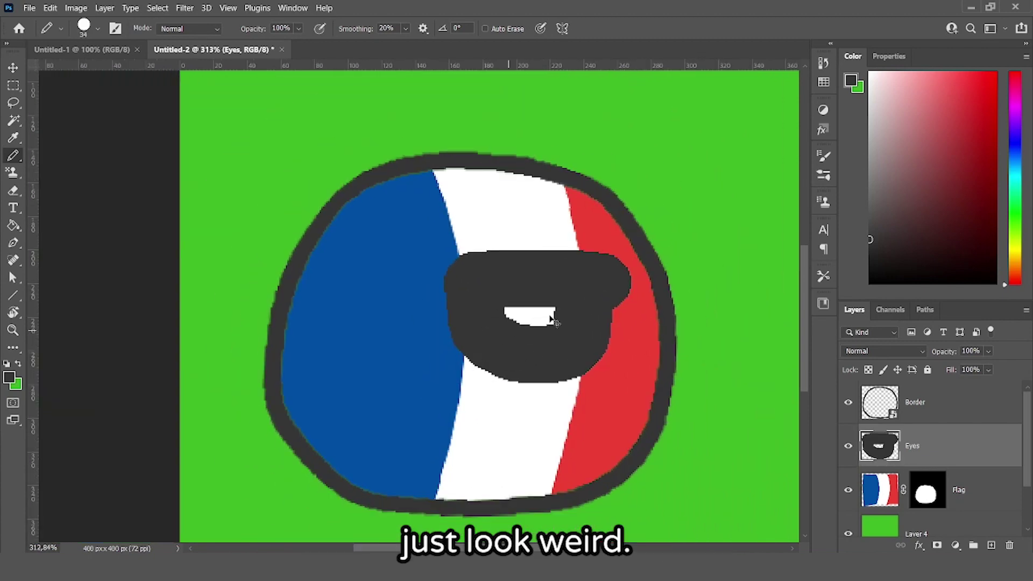
# Try drawing eyes across the blue and white stripes with an 8 px Pencil, and undo the strokes.
pyautogui.moveTo(696, 226)
pyautogui.mouseDown()
pyautogui.moveTo(650, 215)
pyautogui.moveTo(675, 219)
pyautogui.mouseUp()
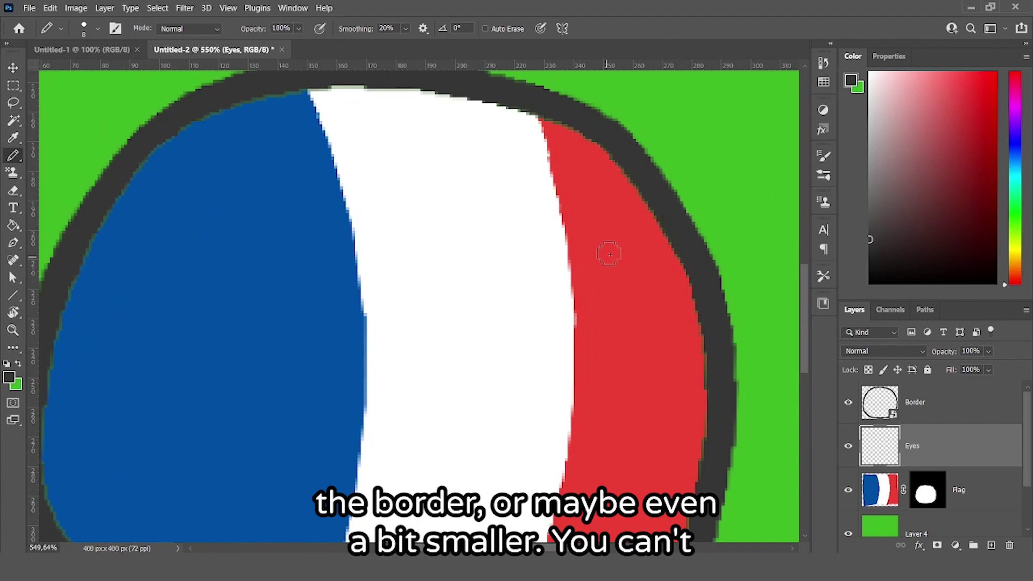
pyautogui.scroll(-3, 594, 270)
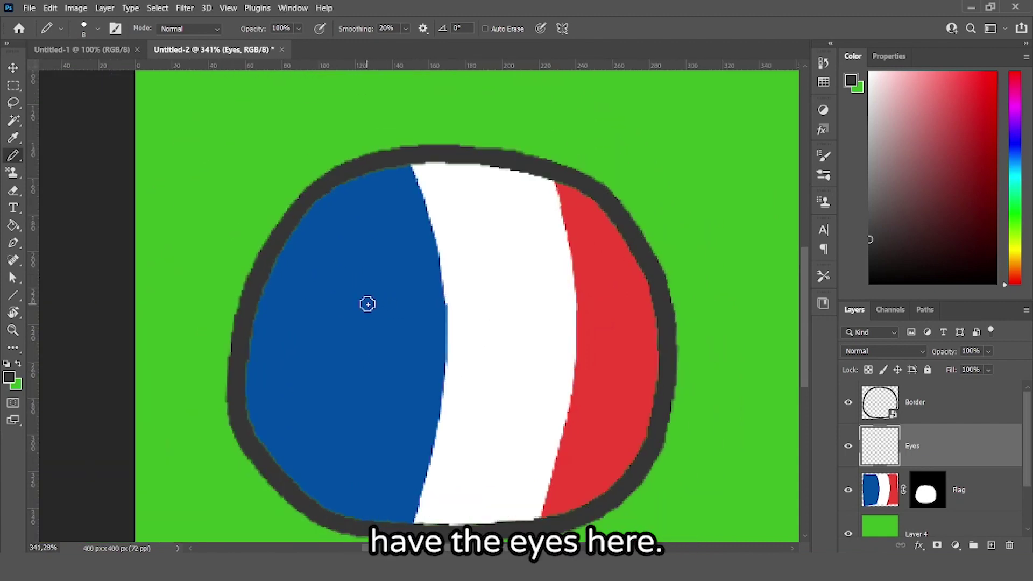
pyautogui.moveTo(373, 303)
pyautogui.mouseDown()
pyautogui.moveTo(277, 329)
pyautogui.moveTo(327, 349)
pyautogui.moveTo(356, 308)
pyautogui.moveTo(415, 305)
pyautogui.moveTo(403, 306)
pyautogui.moveTo(425, 366)
pyautogui.moveTo(469, 347)
pyautogui.moveTo(486, 308)
pyautogui.mouseUp()
pyautogui.hotkey('ctrl', 'z')
pyautogui.hotkey('ctrl', 'z')
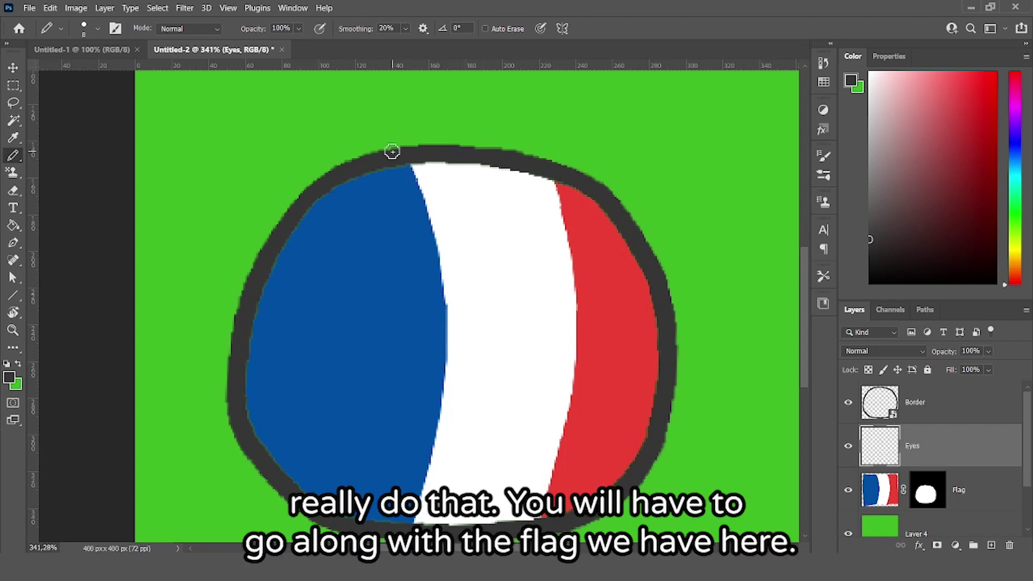
# Trace the curved edges of the white stripe with the Pencil as a guide for the eyes, and undo the lines.
pyautogui.moveTo(403, 162)
pyautogui.mouseDown()
pyautogui.moveTo(450, 406)
pyautogui.moveTo(416, 509)
pyautogui.mouseUp()
pyautogui.moveTo(550, 514)
pyautogui.mouseDown()
pyautogui.moveTo(569, 207)
pyautogui.moveTo(557, 215)
pyautogui.mouseUp()
pyautogui.hotkey('ctrl', 'z')
# Try sketching an eye on the red stripe with a straight line across the white stripe, and undo it.
pyautogui.hotkey('ctrl', 'z')
pyautogui.moveTo(500, 326)
pyautogui.mouseDown()
pyautogui.moveTo(613, 305)
pyautogui.moveTo(600, 349)
pyautogui.moveTo(643, 326)
pyautogui.mouseUp()
pyautogui.moveTo(503, 283)
pyautogui.mouseDown()
pyautogui.moveTo(420, 293)
pyautogui.moveTo(506, 318)
pyautogui.mouseUp()
pyautogui.hotkey('ctrl', 'z')
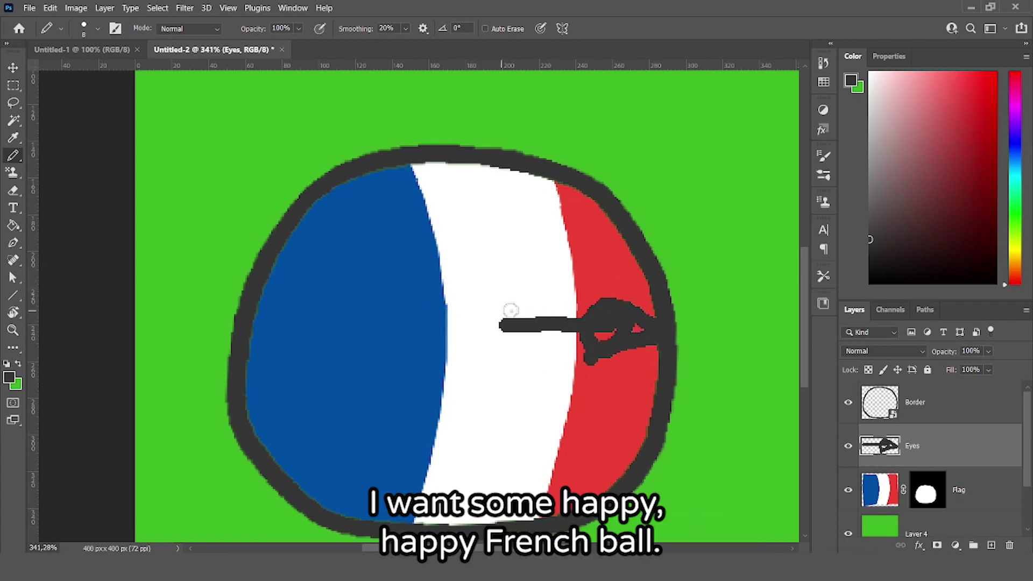
pyautogui.hotkey('ctrl', 'z')
# Draw a happy, arched eye outline at the edge of the white and red stripes with a 7 px Pencil.
pyautogui.scroll(3, 614, 334)
pyautogui.moveTo(640, 344)
pyautogui.mouseDown()
pyautogui.moveTo(613, 323)
pyautogui.moveTo(533, 343)
pyautogui.moveTo(542, 260)
pyautogui.moveTo(619, 239)
pyautogui.moveTo(643, 349)
pyautogui.mouseUp()
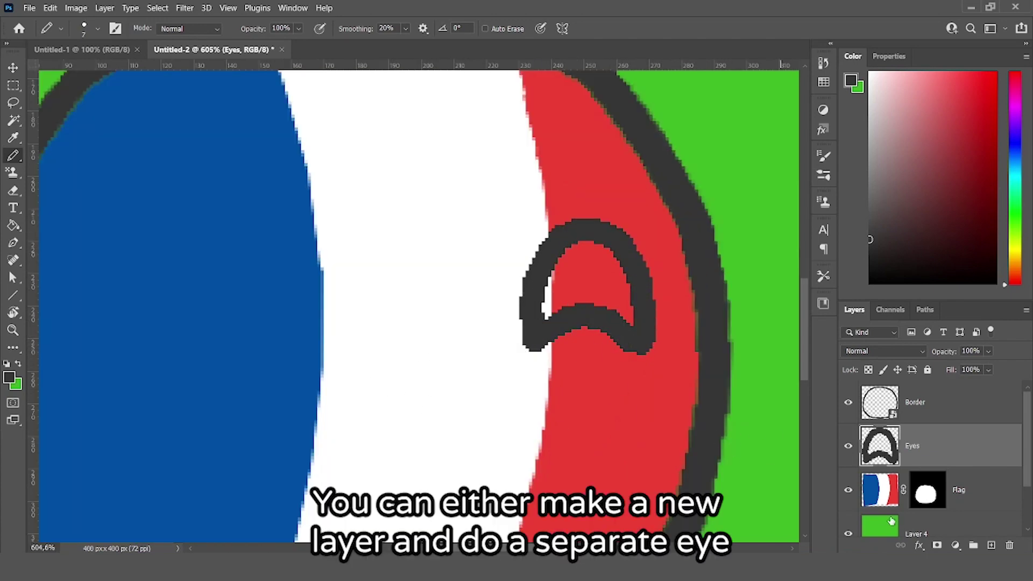
# Draw a second arched eye beside the blue stripe on a new layer, and delete that layer.
pyautogui.click(991, 546)
pyautogui.moveTo(447, 360)
pyautogui.mouseDown()
pyautogui.moveTo(456, 311)
pyautogui.moveTo(425, 243)
pyautogui.moveTo(323, 326)
pyautogui.moveTo(352, 323)
pyautogui.moveTo(449, 359)
pyautogui.mouseUp()
pyautogui.scroll(-5, 397, 341)
pyautogui.scroll(5, 438, 369)
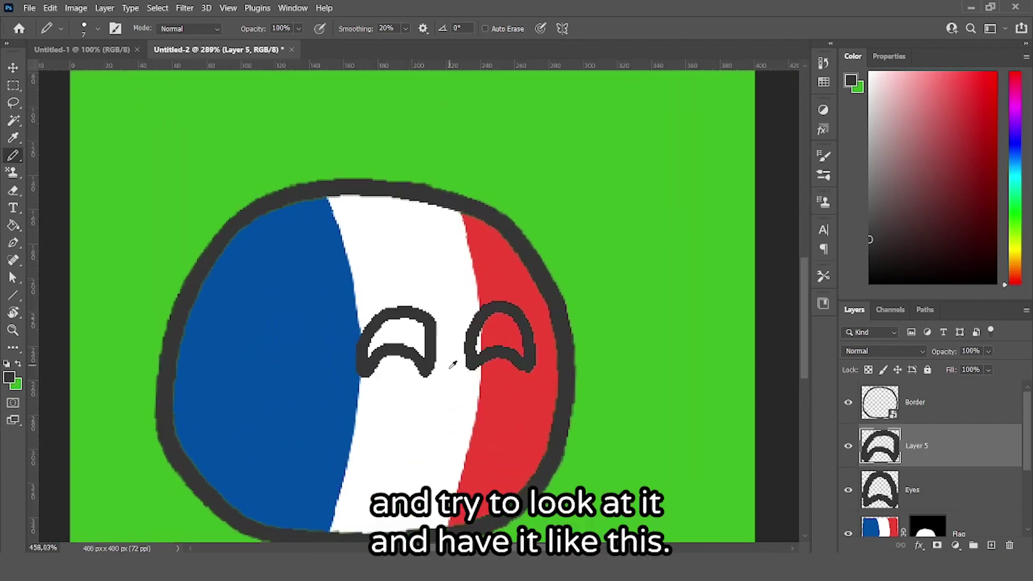
pyautogui.scroll(-3, 438, 369)
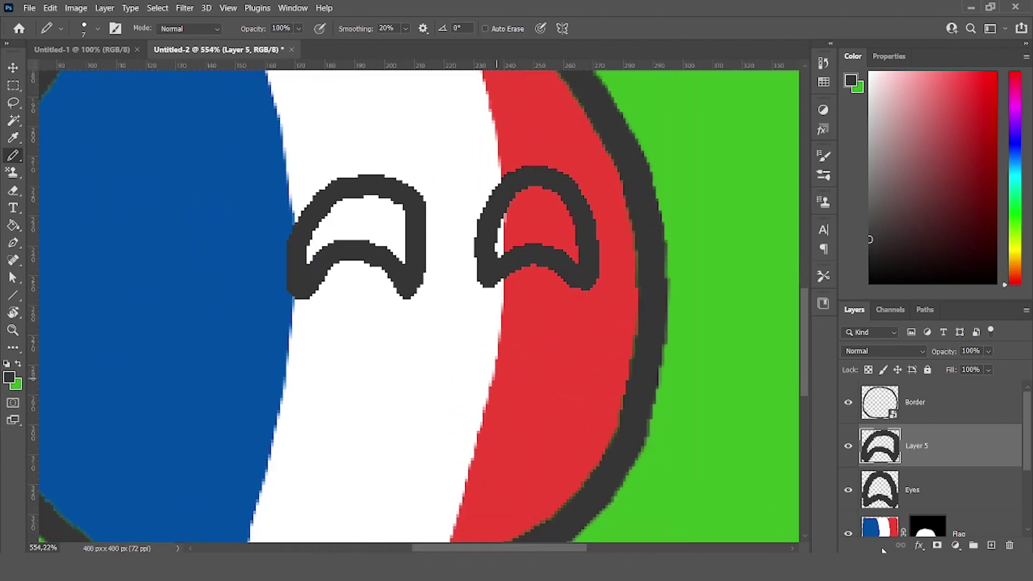
pyautogui.click(1010, 546)
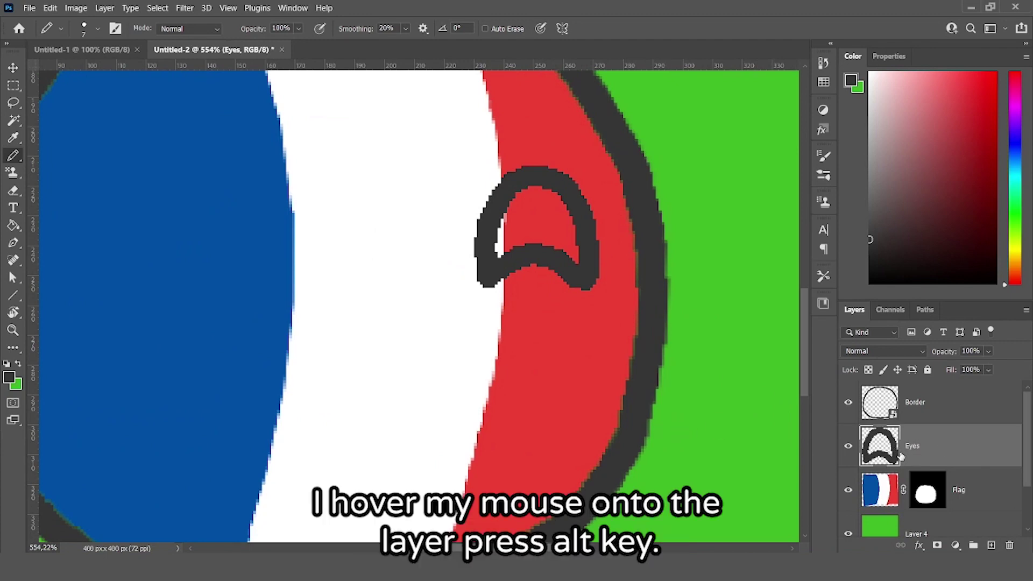
# Duplicate the Eyes layer directly above the original.
pyautogui.moveTo(900, 456); pyautogui.dragTo(933, 442)
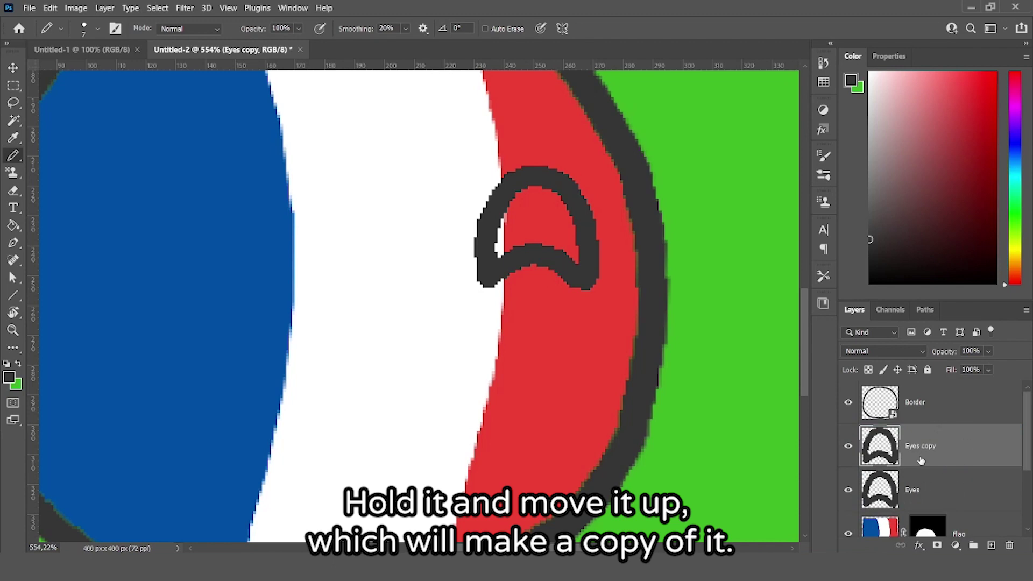
# Copy and paste the eye as another layer, and undo the paste.
pyautogui.hotkey('ctrl', 'c')
pyautogui.hotkey('ctrl', 'v')
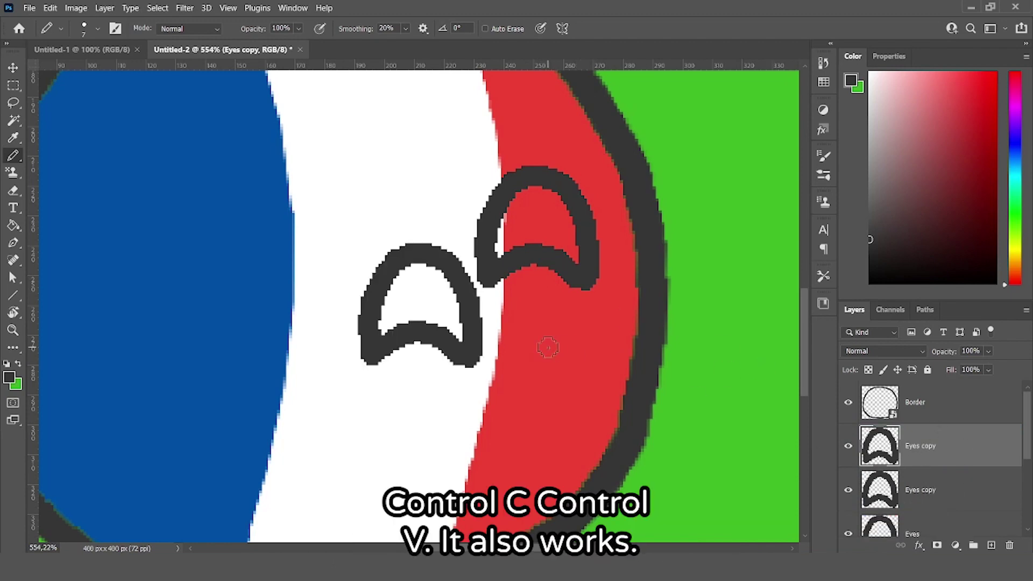
pyautogui.hotkey('ctrl', 'z')
# Move the duplicated eye left to the blue edge of the white stripe, level with the original eye.
pyautogui.moveTo(530, 263); pyautogui.dragTo(329, 266)
pyautogui.scroll(-3, 479, 283)
pyautogui.scroll(-3, 479, 284)
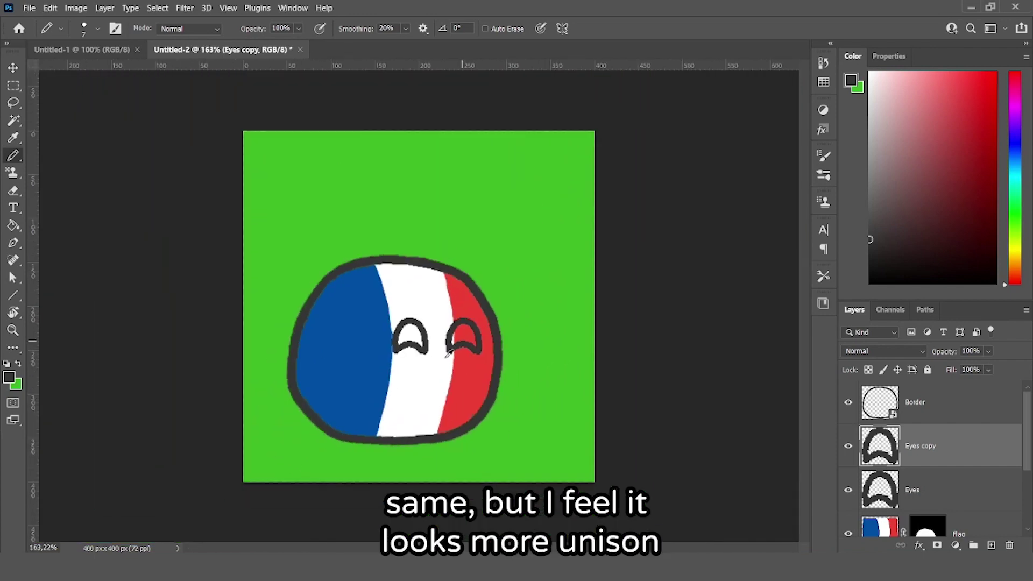
pyautogui.scroll(2, 448, 355)
pyautogui.scroll(-3, 447, 355)
pyautogui.scroll(8, 446, 345)
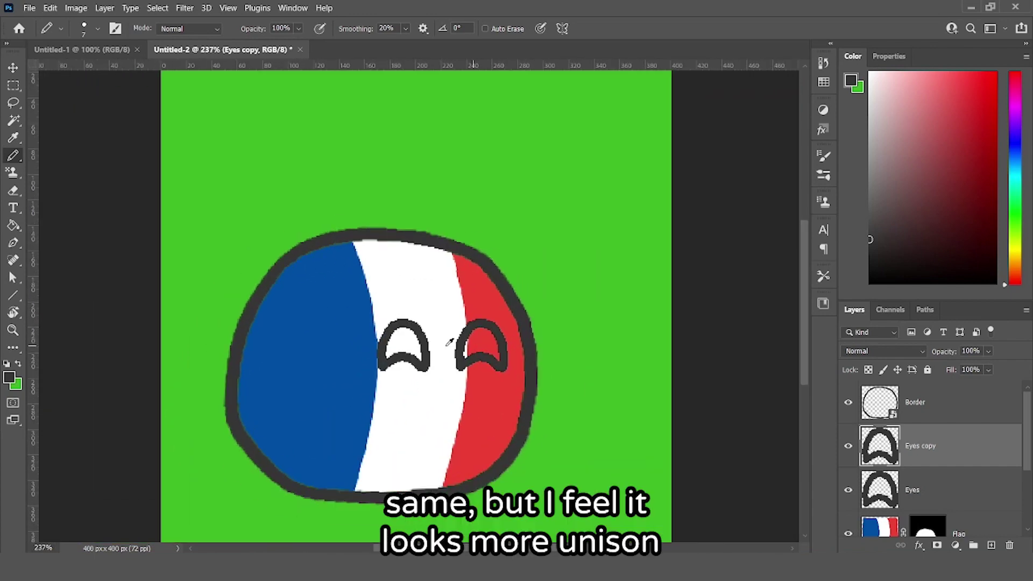
pyautogui.scroll(-5, 446, 346)
pyautogui.scroll(-1, 942, 441)
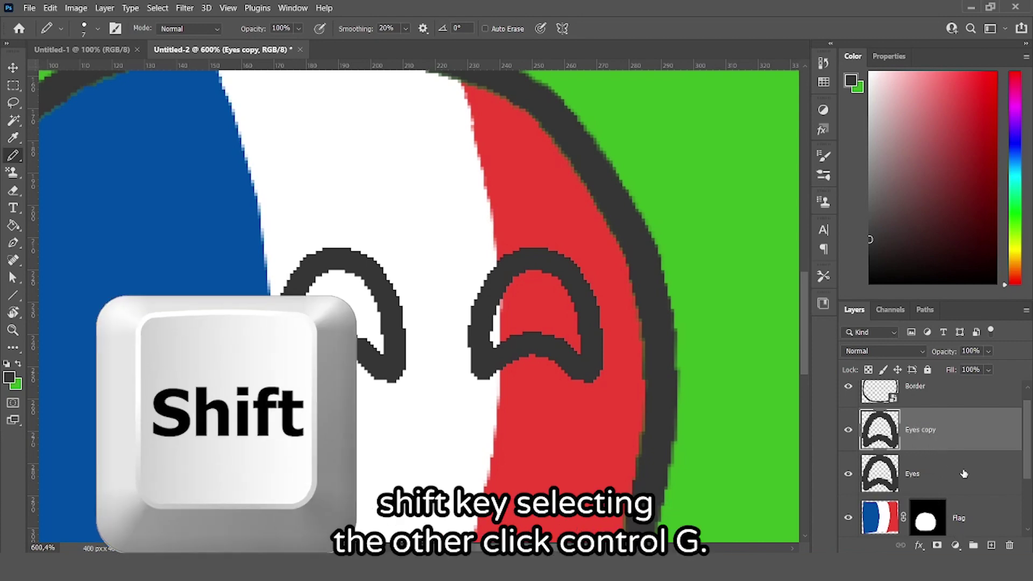
# Group the Eyes and Eyes copy layers and rename the group as Eyes.
pyautogui.keyDown('shift'); pyautogui.click(964, 474); pyautogui.keyUp('shift')
pyautogui.hotkey('ctrl', 'g')
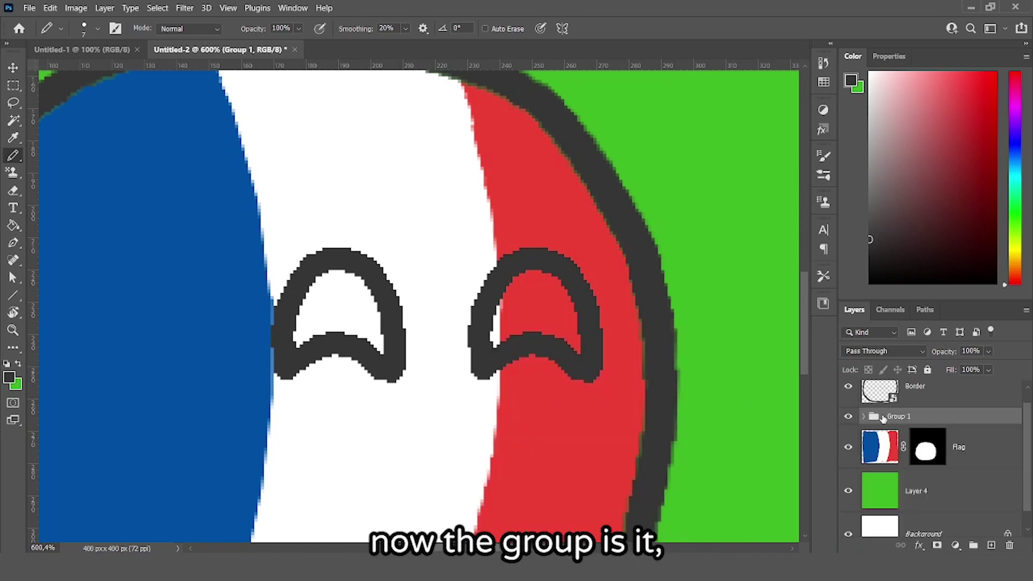
pyautogui.click(864, 417)
pyautogui.click(864, 417)
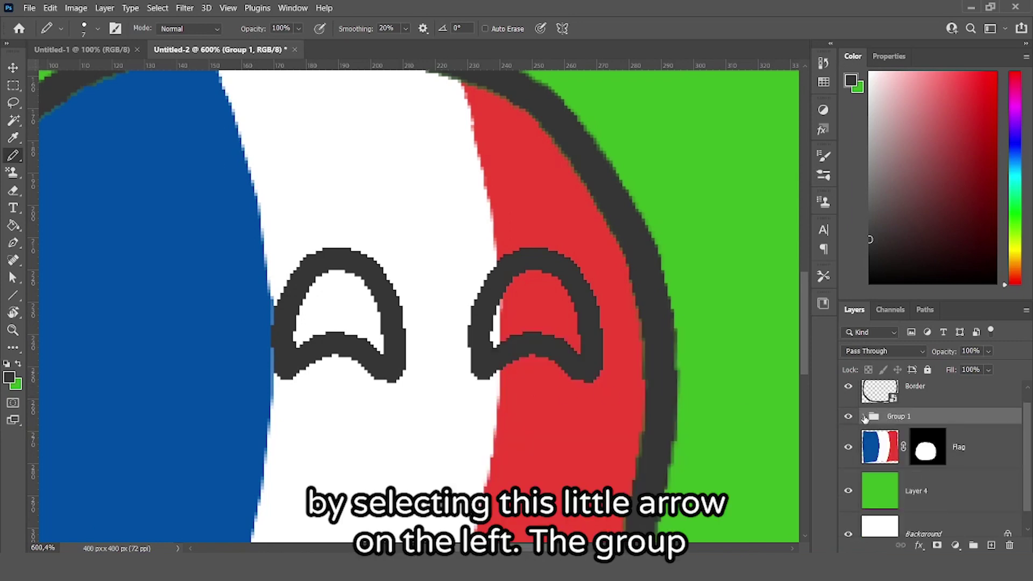
pyautogui.doubleClick(898, 416)
pyautogui.write('Eyes')
pyautogui.press('Return')
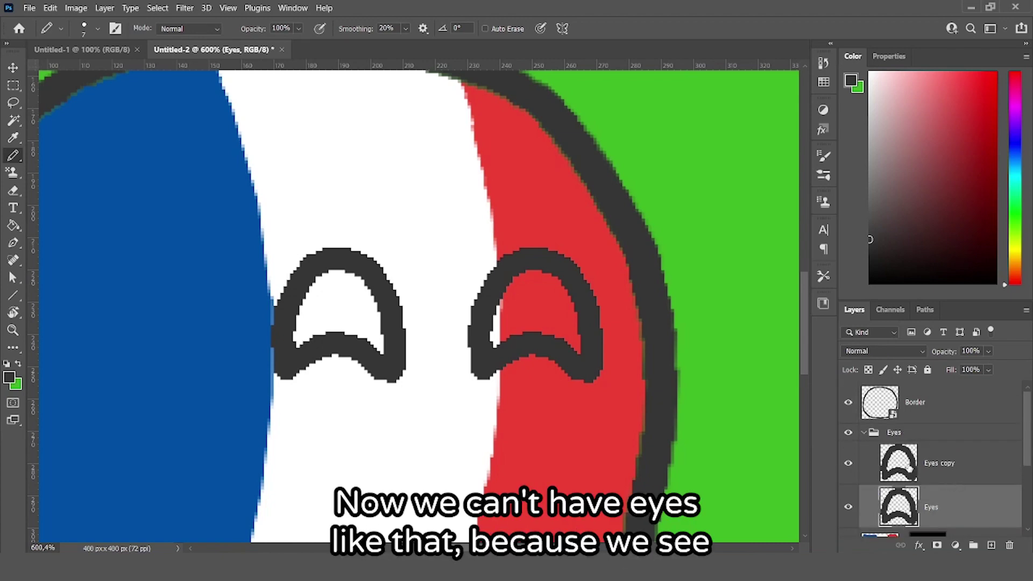
# Add a new layer beneath both eye layers in the Eyes group and set the foreground color to white.
pyautogui.scroll(3, 409, 323)
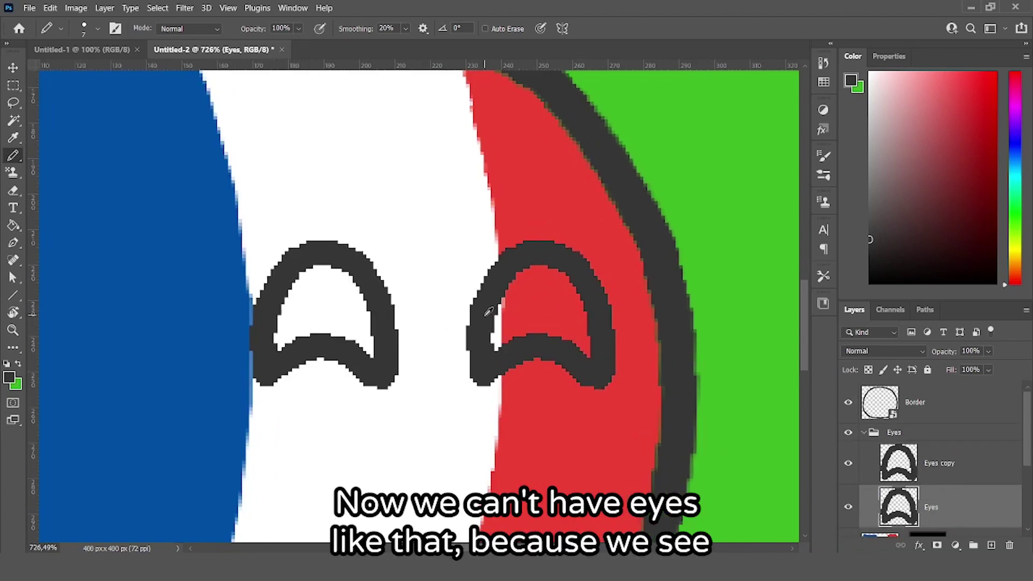
pyautogui.scroll(-2, 346, 297)
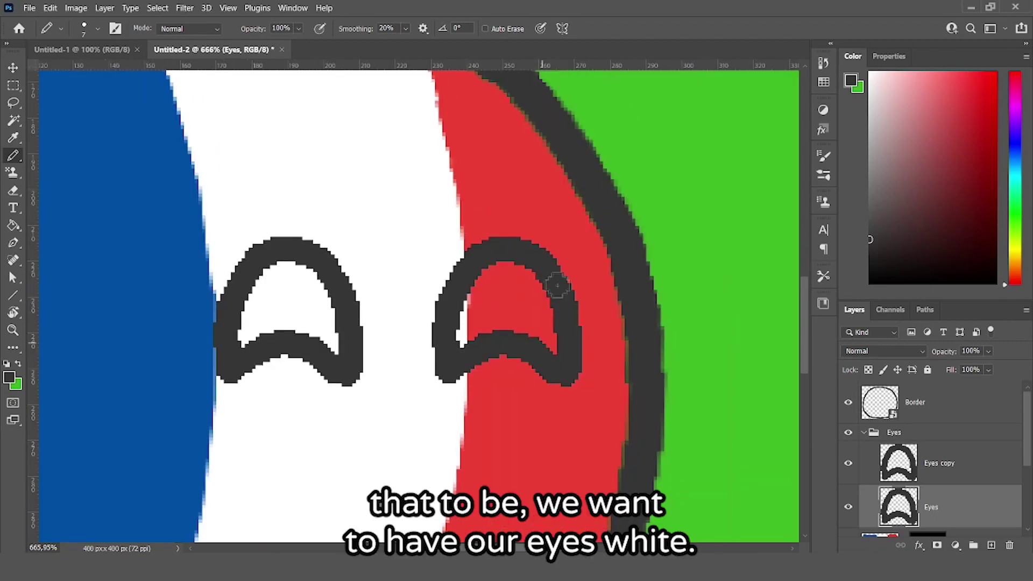
pyautogui.scroll(-1, 949, 501)
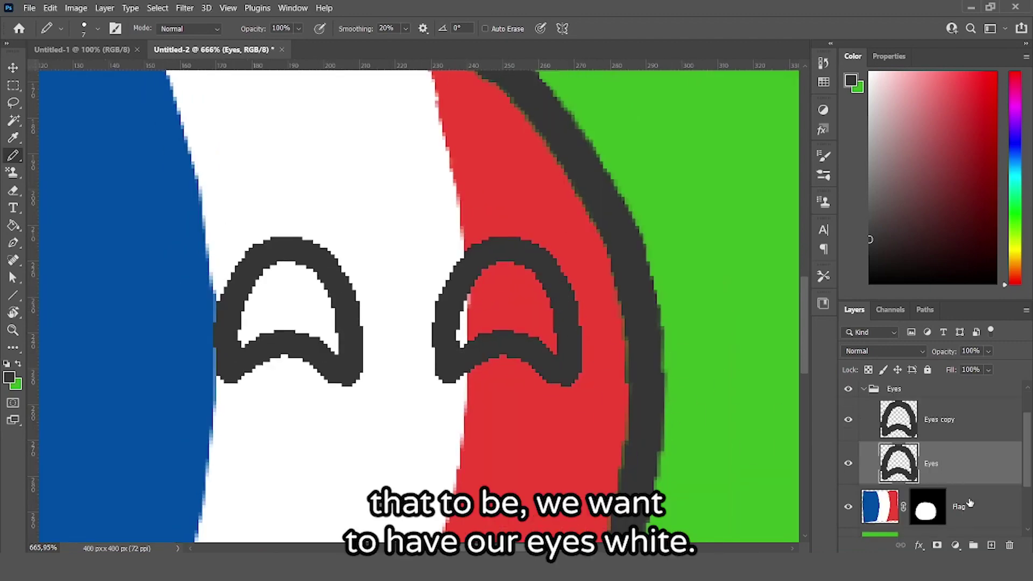
pyautogui.click(992, 545)
pyautogui.moveTo(924, 422); pyautogui.dragTo(919, 472)
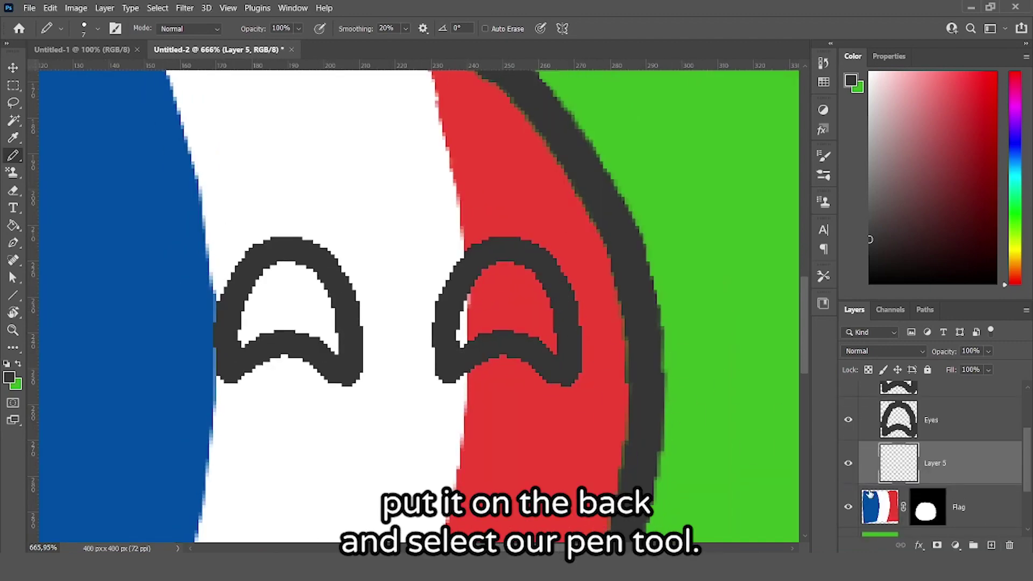
pyautogui.moveTo(903, 224); pyautogui.dragTo(867, 70)
pyautogui.scroll(2, 468, 303)
pyautogui.hscroll(-2, 451, 312)
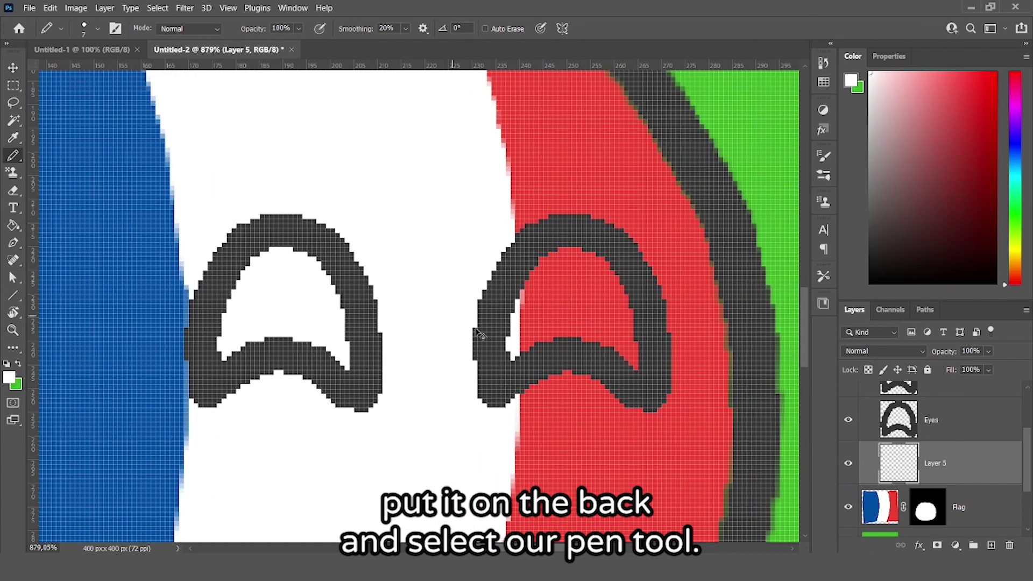
# Hide the pixel grid that overlays the canvas at high zoom.
pyautogui.scroll(-3, 478, 334)
pyautogui.scroll(3, 506, 335)
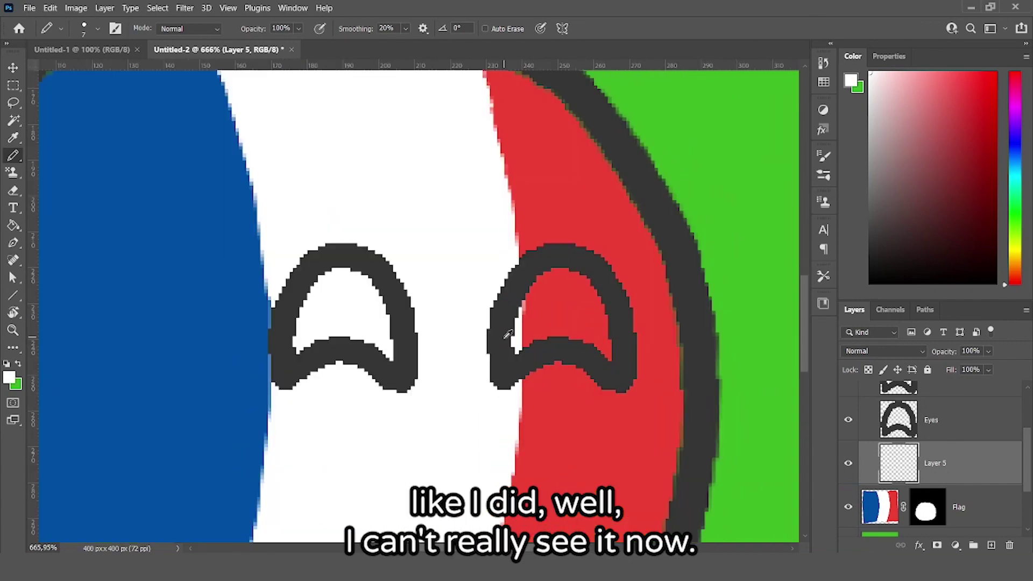
pyautogui.scroll(-4, 508, 335)
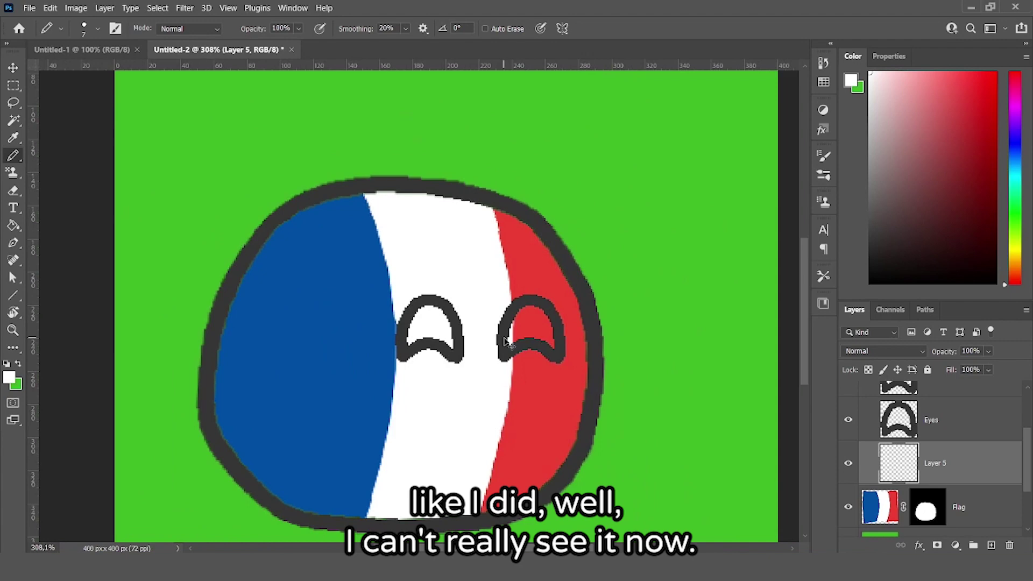
pyautogui.scroll(5, 509, 342)
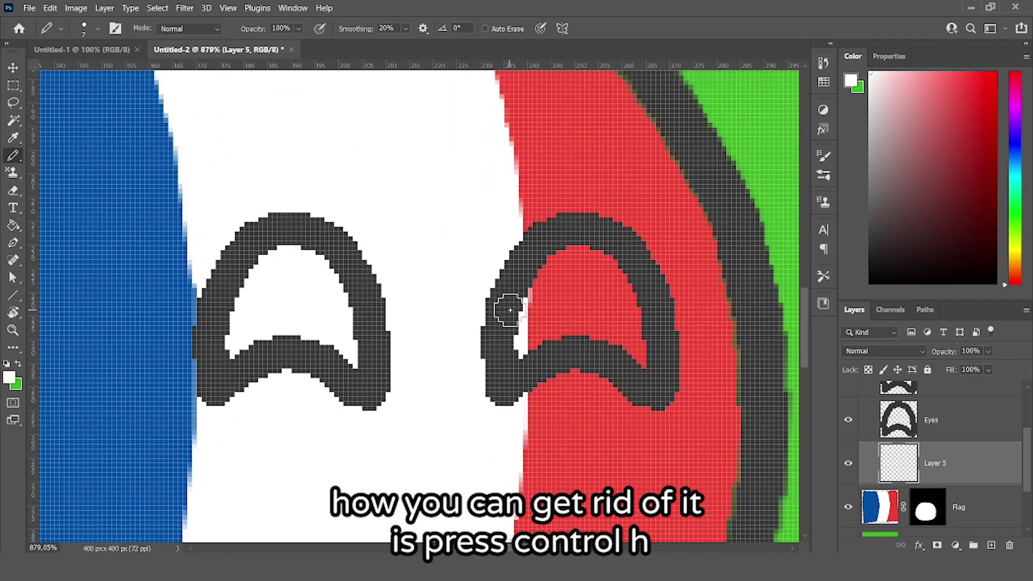
pyautogui.scroll(-1, 509, 311)
pyautogui.hotkey('ctrl', 'h')
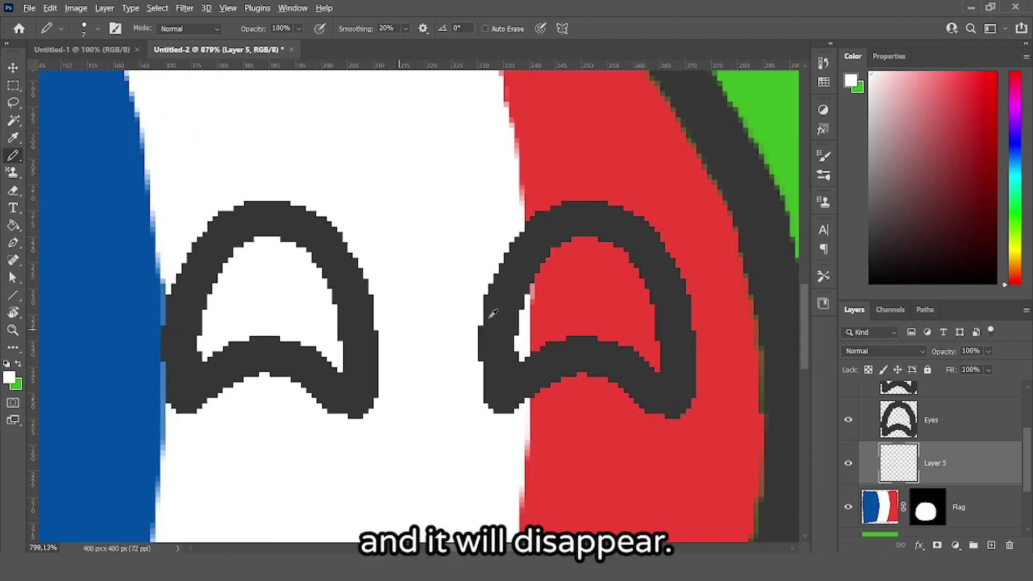
# Paint the insides of both eyes white on Layer 5 with the Pencil tool.
pyautogui.scroll(-1, 493, 314)
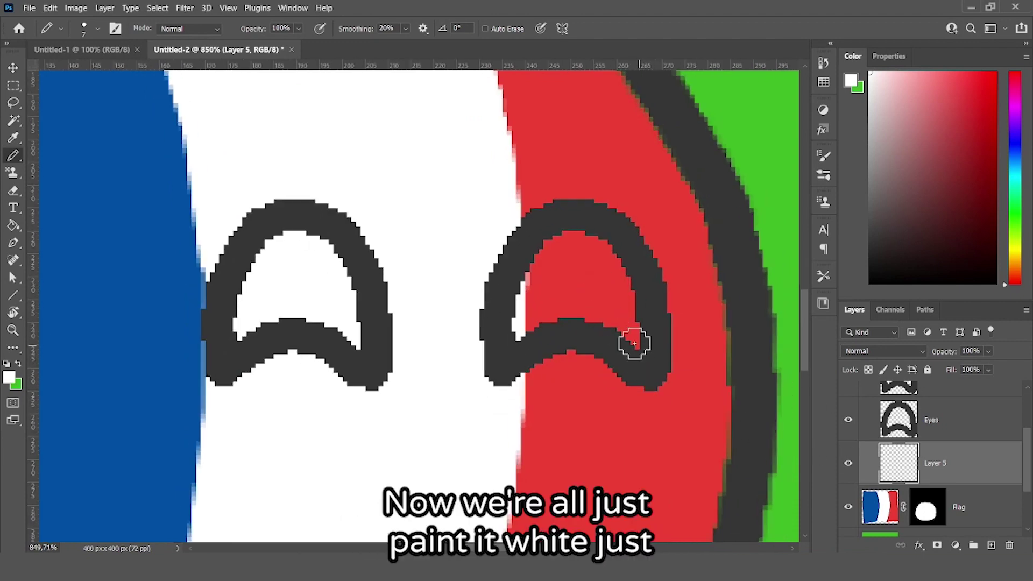
pyautogui.moveTo(634, 341)
pyautogui.mouseDown()
pyautogui.moveTo(616, 238)
pyautogui.moveTo(524, 328)
pyautogui.moveTo(608, 317)
pyautogui.moveTo(571, 269)
pyautogui.mouseUp()
pyautogui.moveTo(244, 306)
pyautogui.mouseDown()
pyautogui.moveTo(271, 245)
pyautogui.moveTo(324, 244)
pyautogui.moveTo(349, 301)
pyautogui.moveTo(353, 329)
pyautogui.mouseUp()
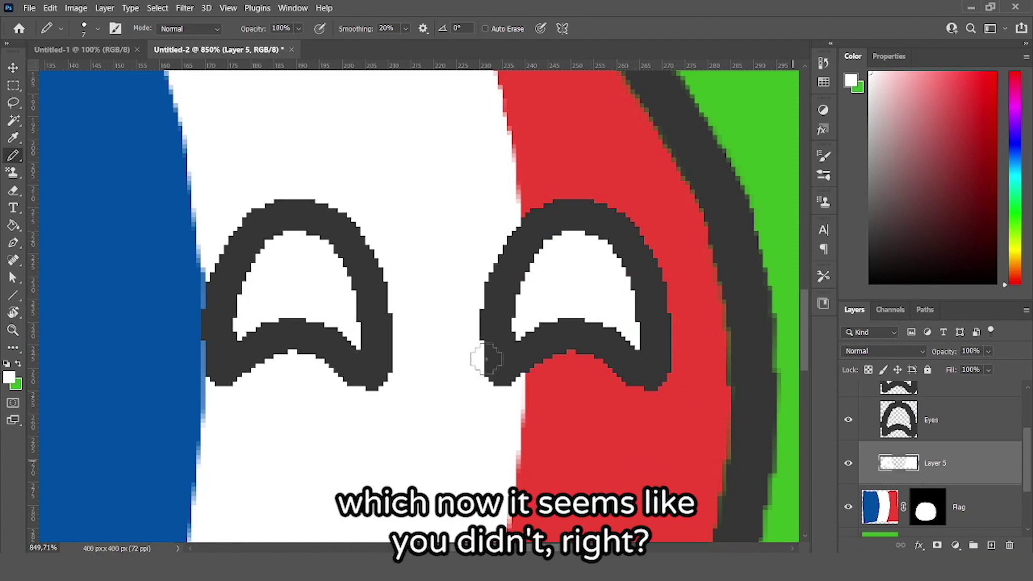
# Hide the Flag layer, paint the unfilled gaps inside the eye white, and show the Flag layer again.
pyautogui.scroll(3, 277, 308)
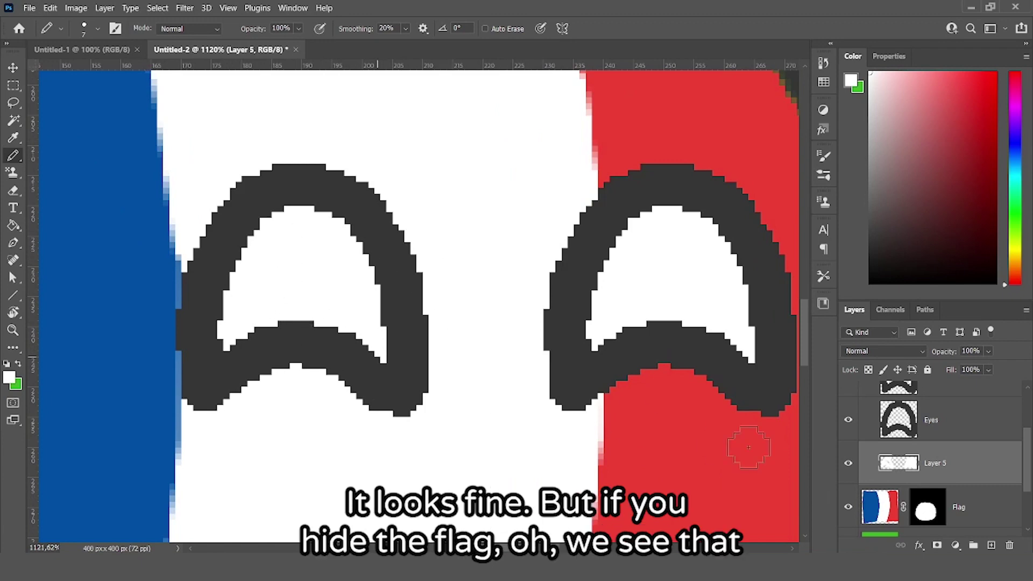
pyautogui.click(849, 508)
pyautogui.scroll(-1, 228, 302)
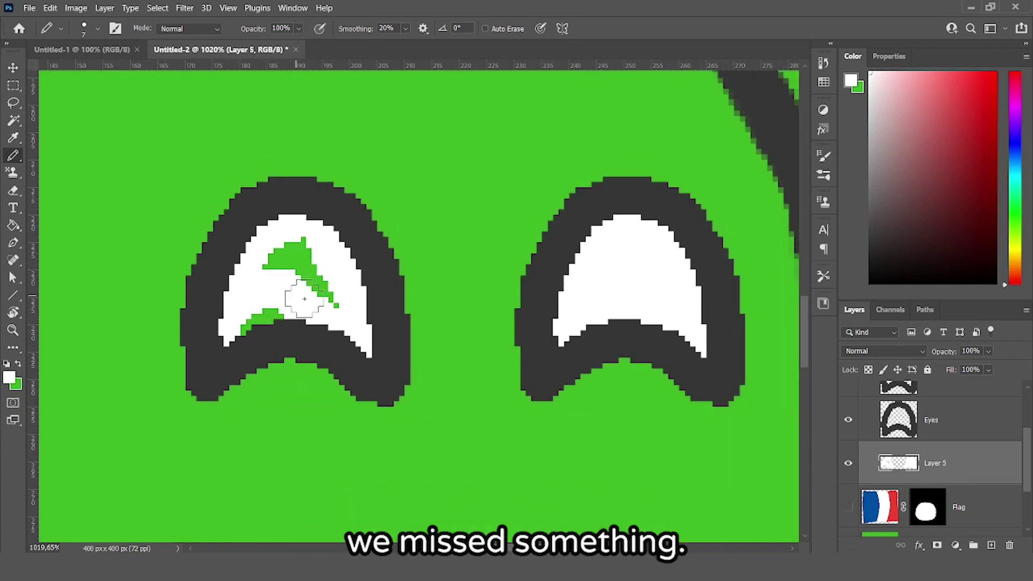
pyautogui.moveTo(314, 275)
pyautogui.mouseDown()
pyautogui.moveTo(271, 259)
pyautogui.moveTo(325, 304)
pyautogui.moveTo(260, 318)
pyautogui.moveTo(230, 343)
pyautogui.mouseUp()
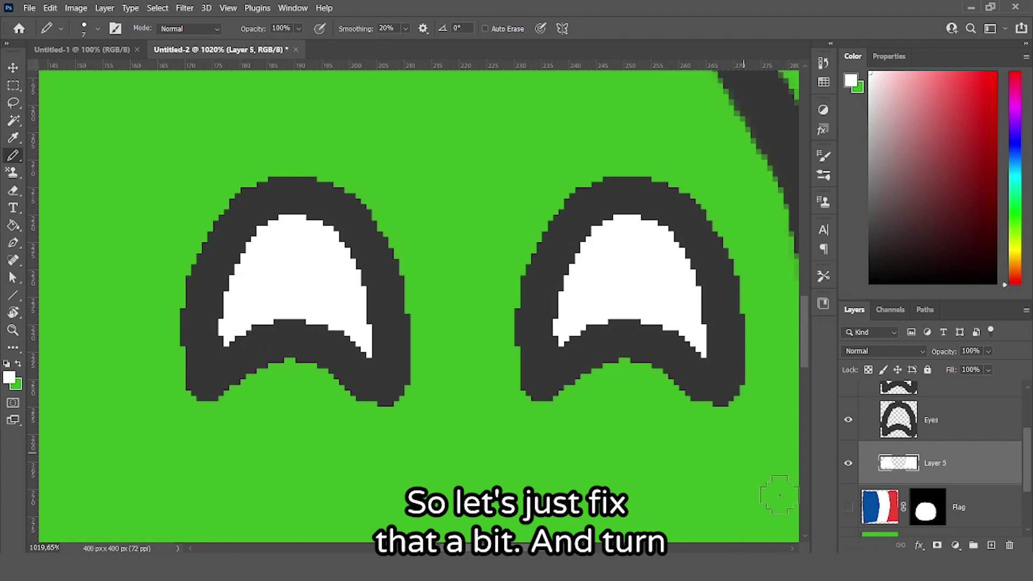
pyautogui.scroll(-1, 851, 492)
pyautogui.click(849, 463)
pyautogui.scroll(-5, 347, 318)
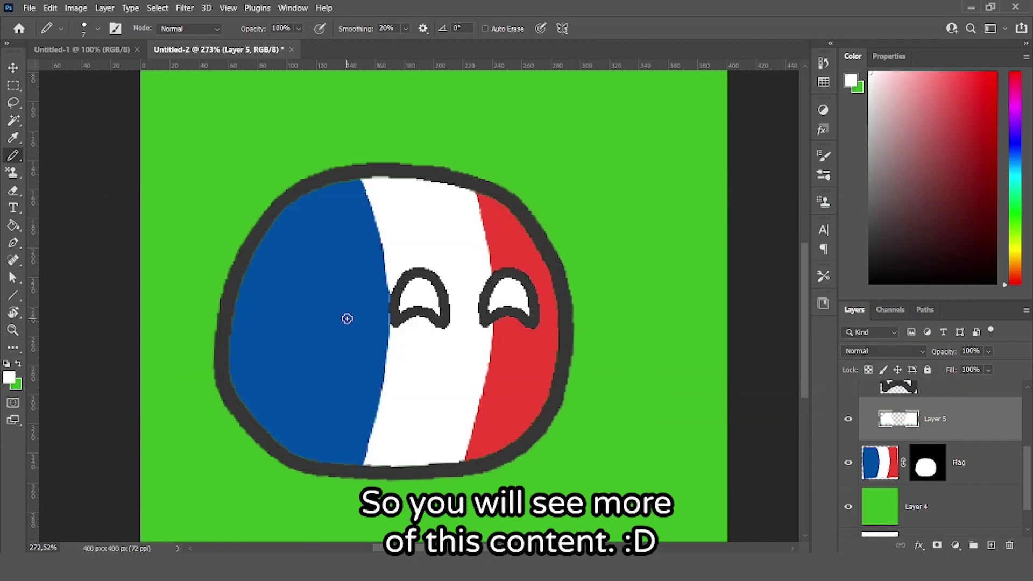
# Select the green Layer 4, set the pencil size to 22 and sample its green as the foreground color.
pyautogui.scroll(-1, 984, 479)
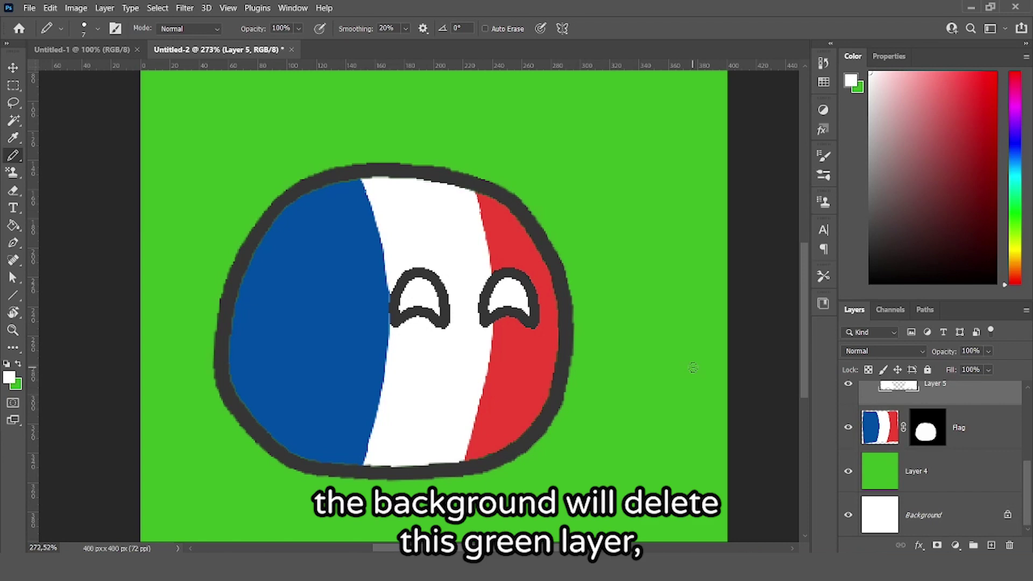
pyautogui.click(954, 489)
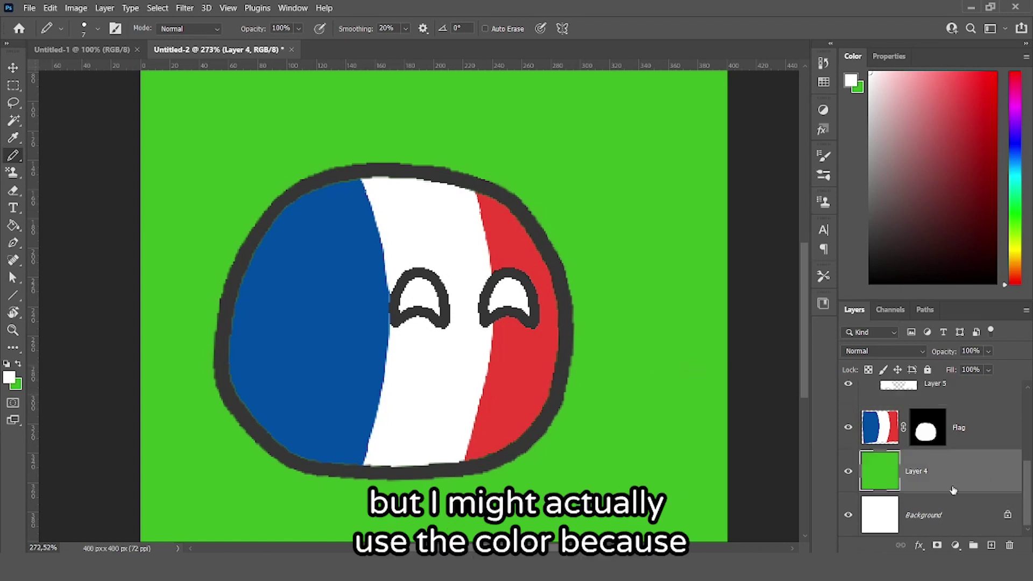
pyautogui.moveTo(645, 336); pyautogui.dragTo(658, 340)
pyautogui.keyDown('alt'); pyautogui.click(641, 334); pyautogui.keyUp('alt')
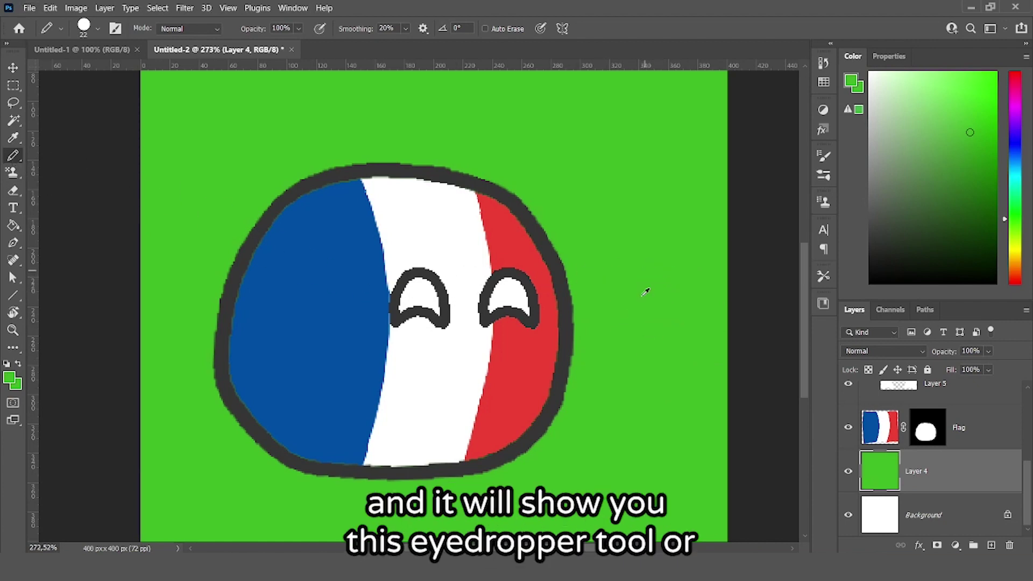
pyautogui.scroll(3, 630, 242)
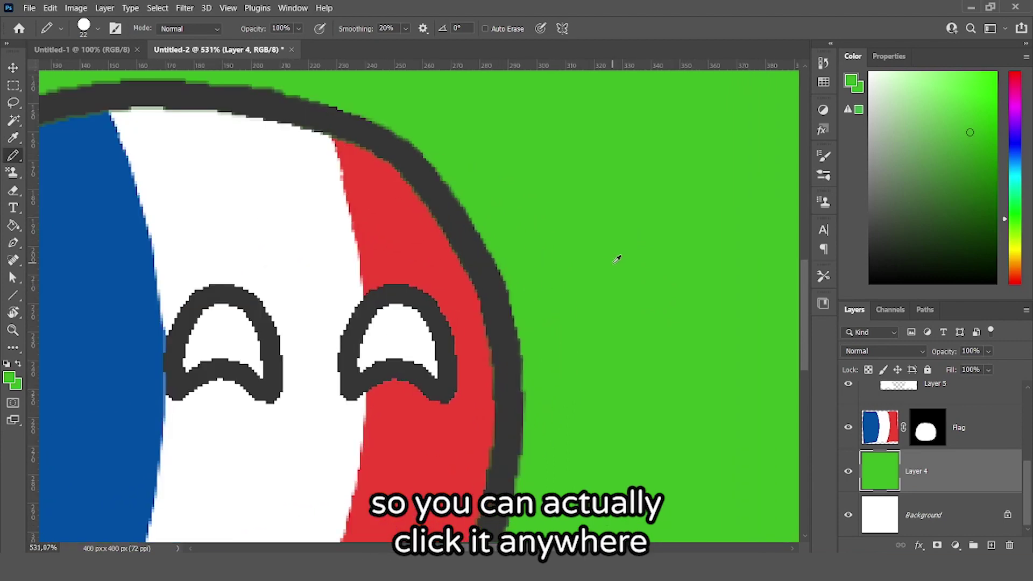
pyautogui.scroll(-4, 623, 295)
pyautogui.keyDown('alt'); pyautogui.click(602, 309); pyautogui.keyUp('alt')
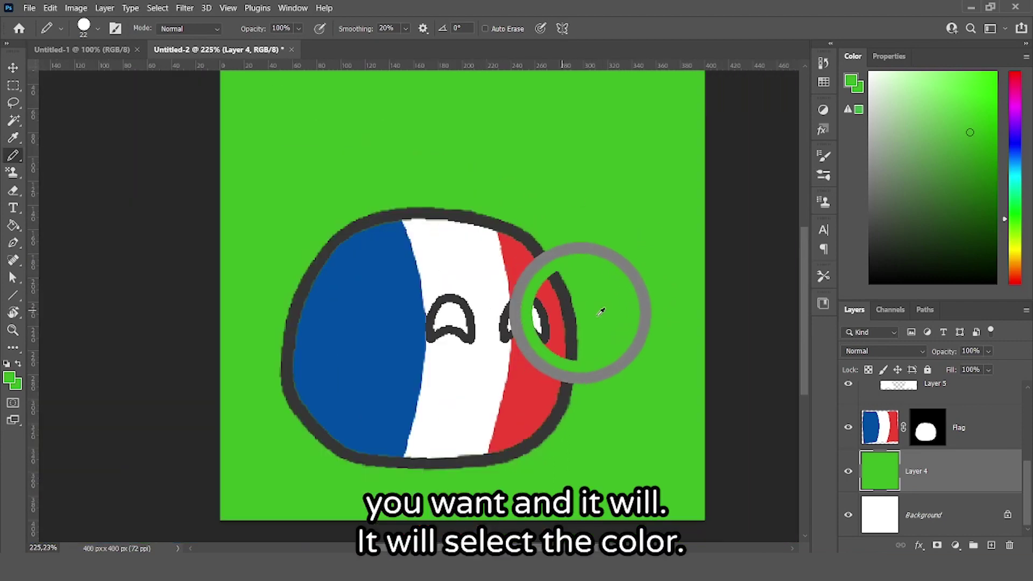
# Replace the green Layer 4 with a new empty layer and draw a wavy green ground line across the canvas behind the ball.
pyautogui.click(1011, 545)
pyautogui.click(991, 545)
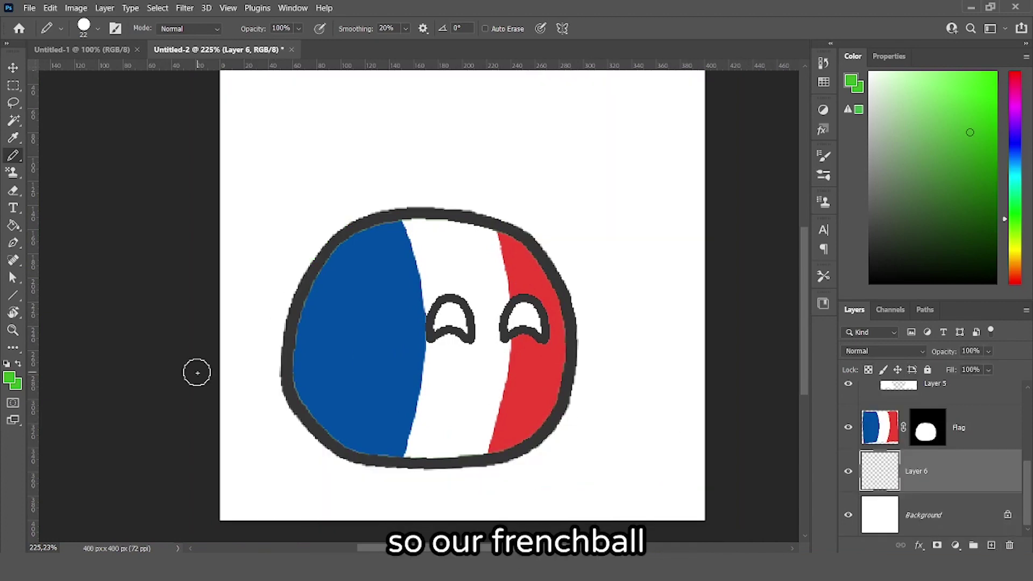
pyautogui.moveTo(178, 357)
pyautogui.mouseDown()
pyautogui.moveTo(320, 356)
pyautogui.moveTo(643, 391)
pyautogui.moveTo(752, 372)
pyautogui.mouseUp()
# Fill the area below the ground line on Layer 6 with the same green using the Paint Bucket.
pyautogui.click(14, 225)
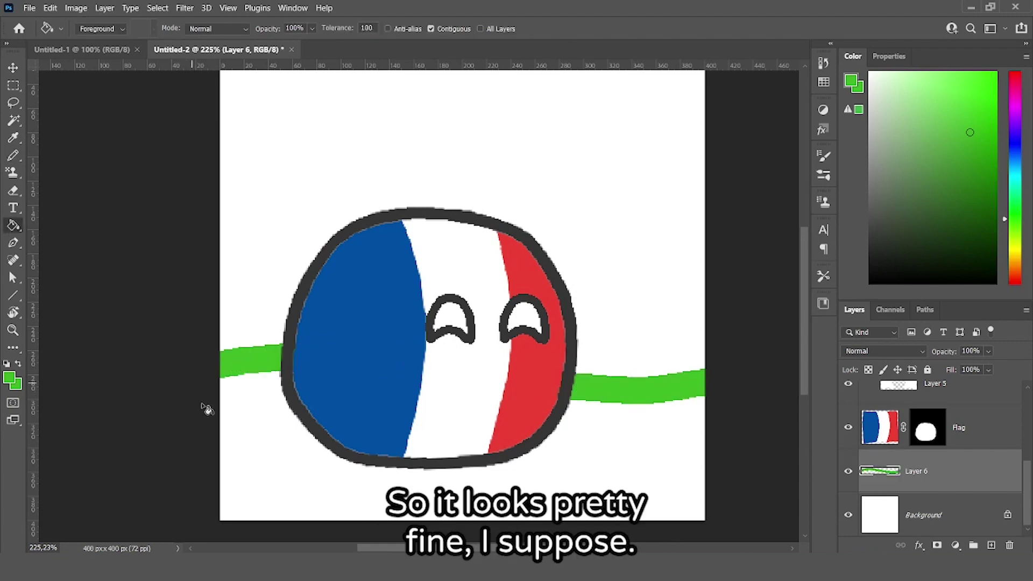
pyautogui.click(621, 415)
pyautogui.scroll(-1, 621, 415)
pyautogui.moveTo(804, 365)
pyautogui.mouseDown()
pyautogui.moveTo(814, 336)
pyautogui.moveTo(817, 373)
pyautogui.mouseUp()
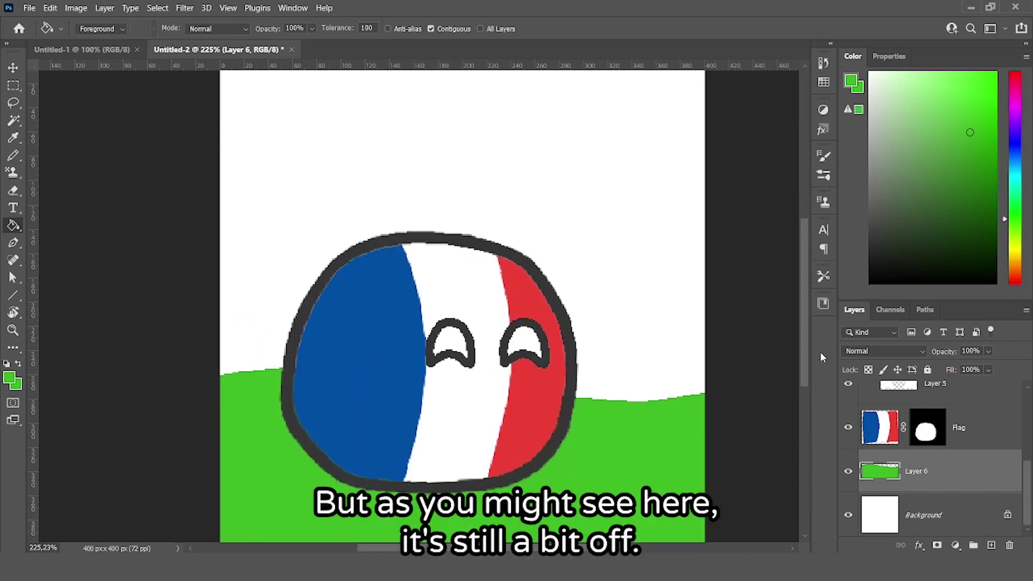
pyautogui.scroll(3, 547, 348)
pyautogui.scroll(-4, 704, 403)
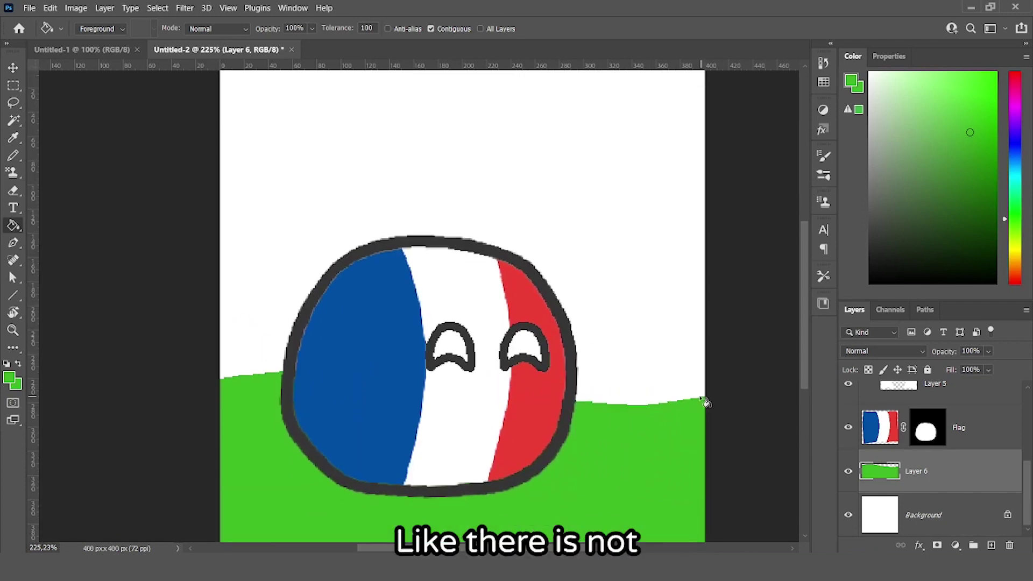
# Unlock the Background layer and fill it with a pale, slightly saturated light blue as the sky.
pyautogui.click(1008, 517)
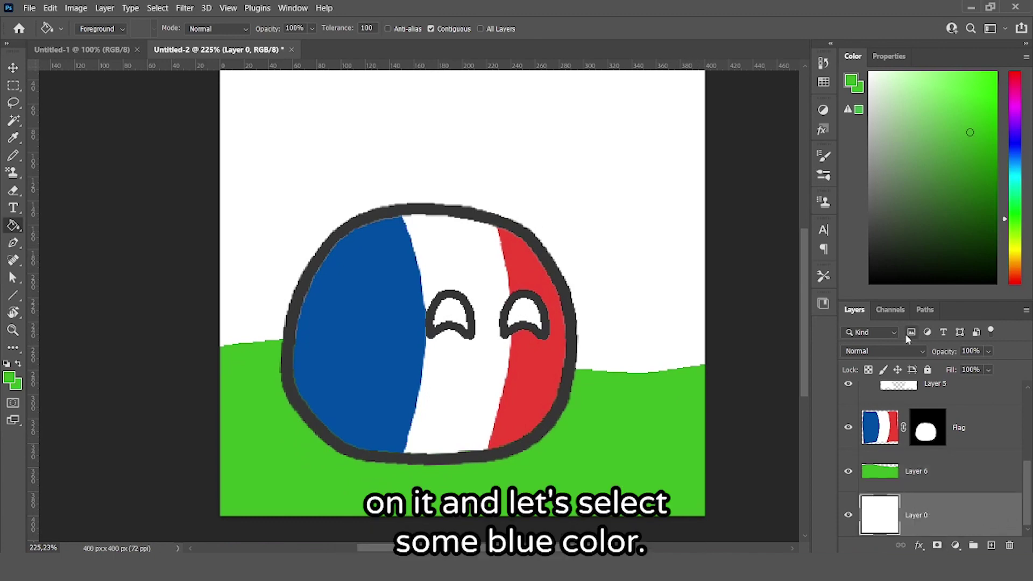
pyautogui.moveTo(1005, 219); pyautogui.dragTo(998, 212)
pyautogui.moveTo(1018, 175); pyautogui.dragTo(1018, 168)
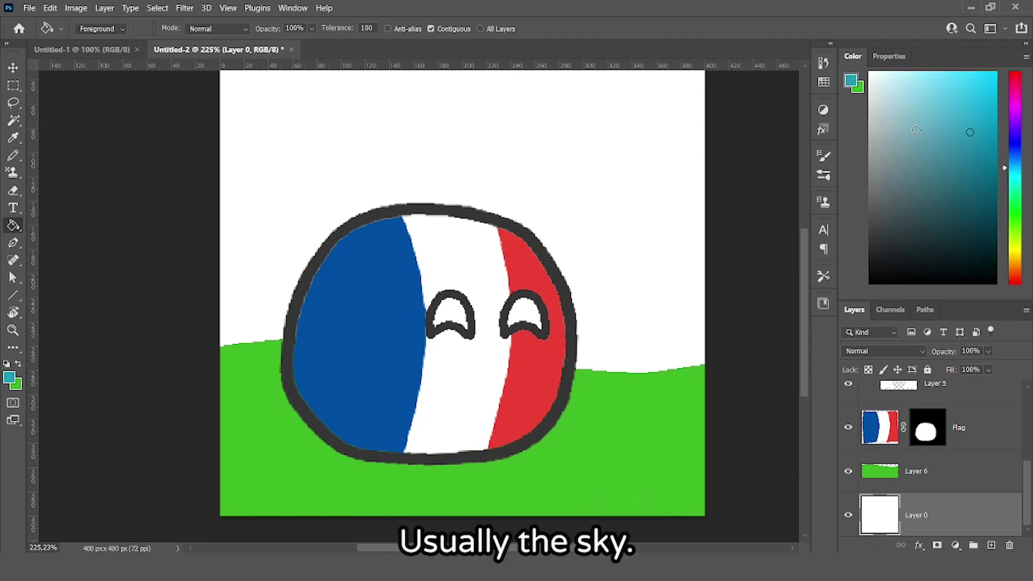
pyautogui.click(902, 94)
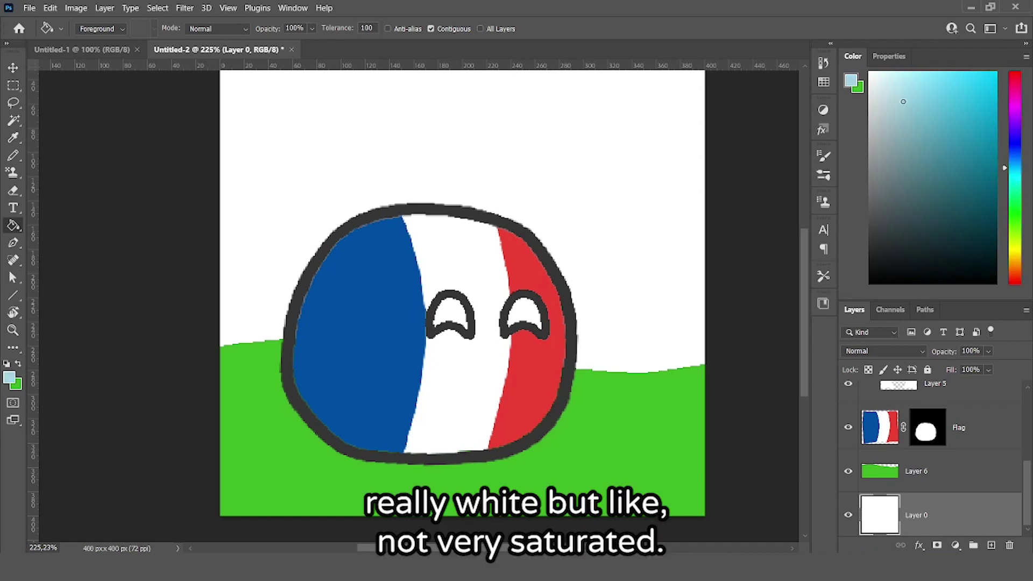
pyautogui.moveTo(911, 91); pyautogui.dragTo(914, 111)
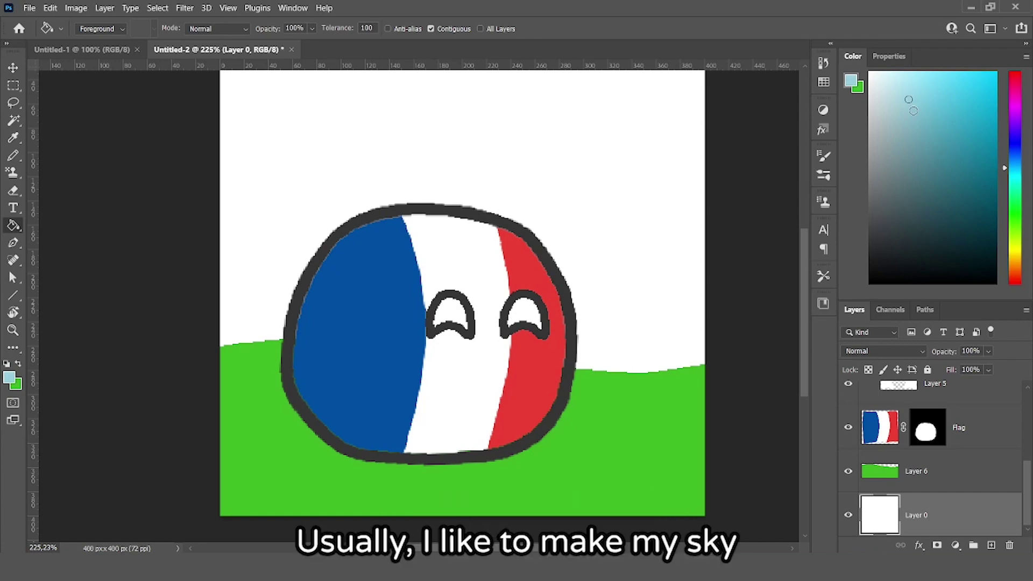
pyautogui.click(913, 108)
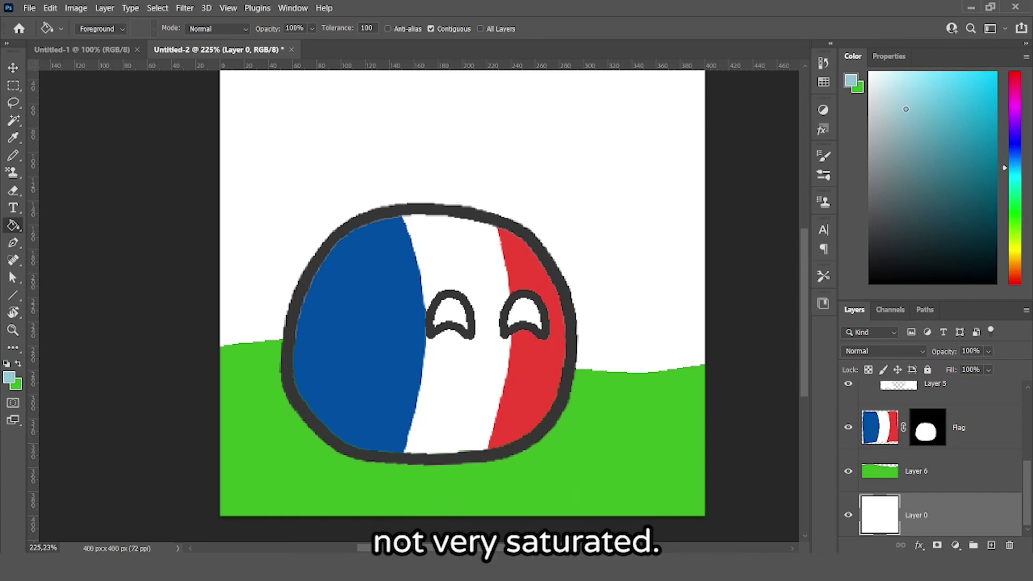
pyautogui.click(915, 90)
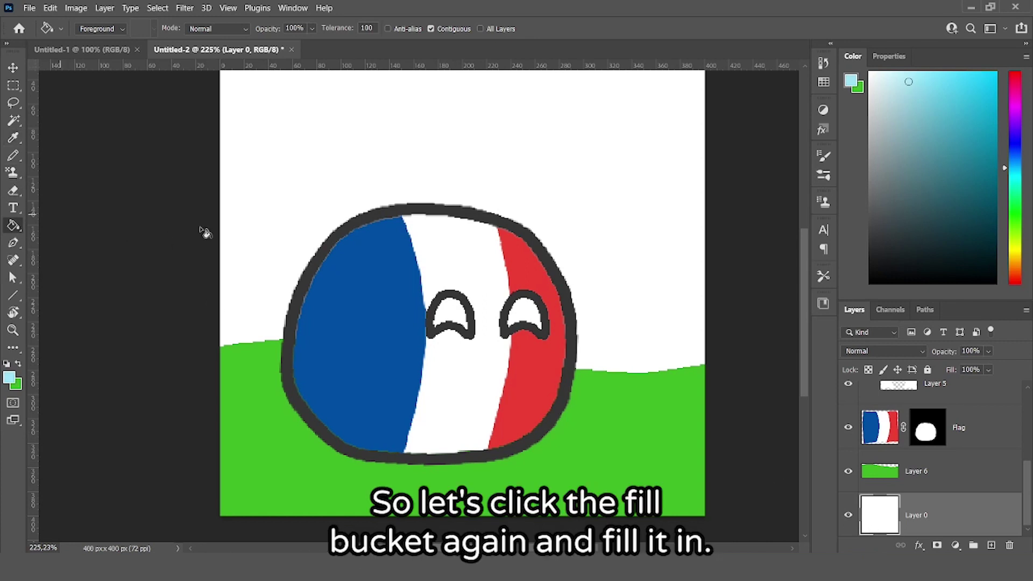
pyautogui.click(296, 181)
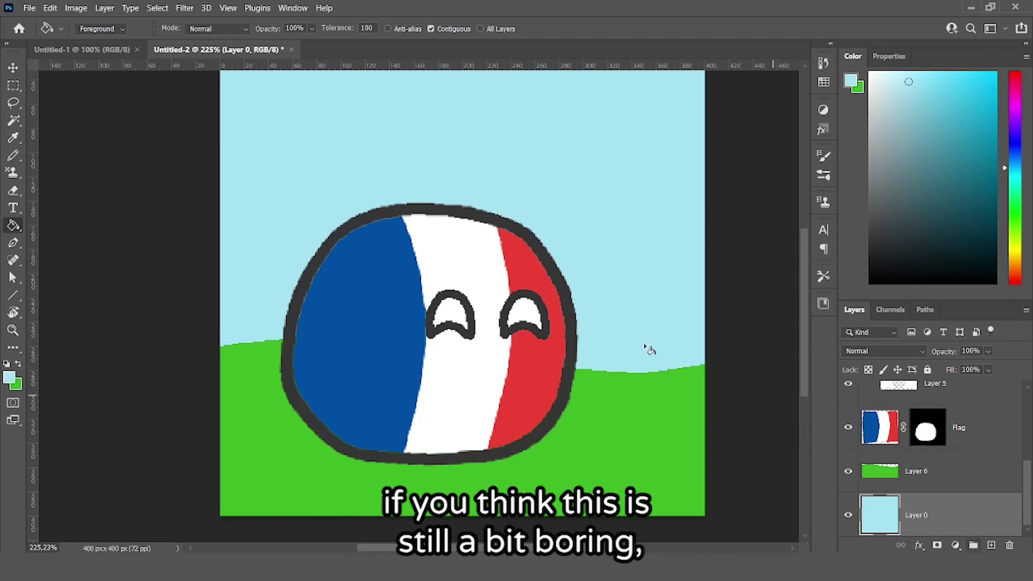
# Add a new layer between the sky and the grass, with a paler tint of the grass green as foreground color.
pyautogui.click(991, 545)
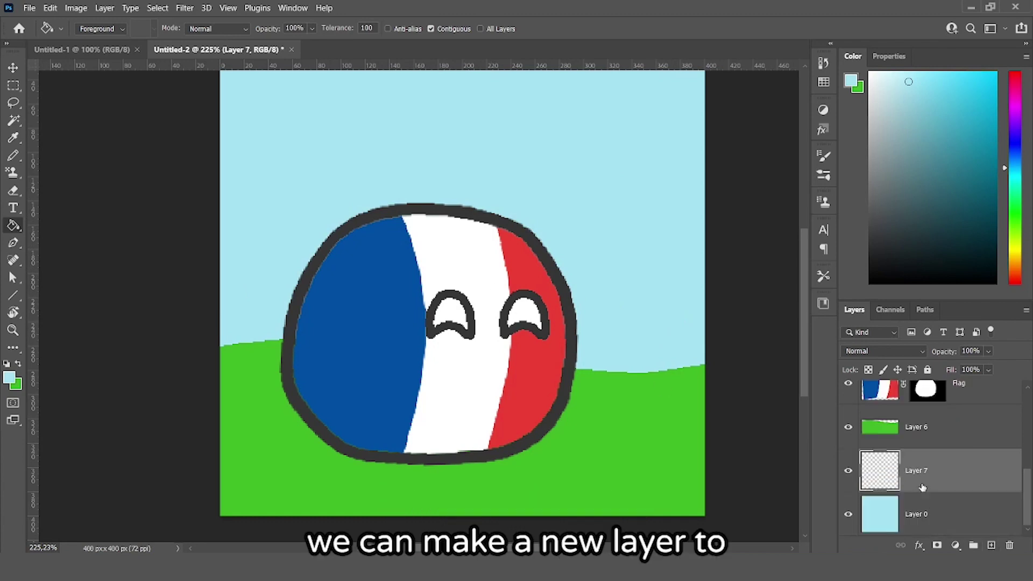
pyautogui.press('b')
pyautogui.click(888, 429)
pyautogui.keyDown('alt'); pyautogui.click(628, 419); pyautogui.keyUp('alt')
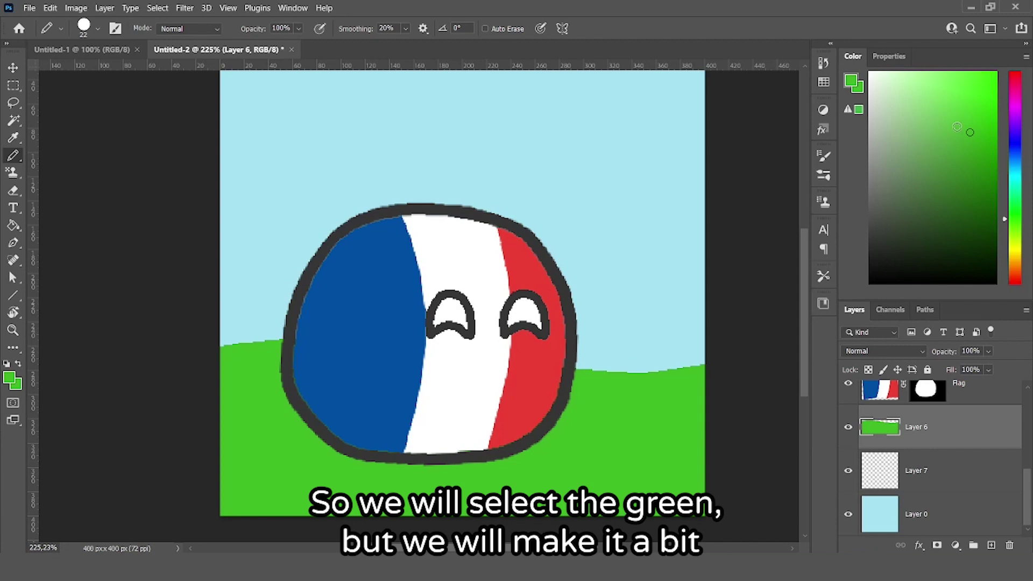
pyautogui.moveTo(970, 132); pyautogui.dragTo(945, 122)
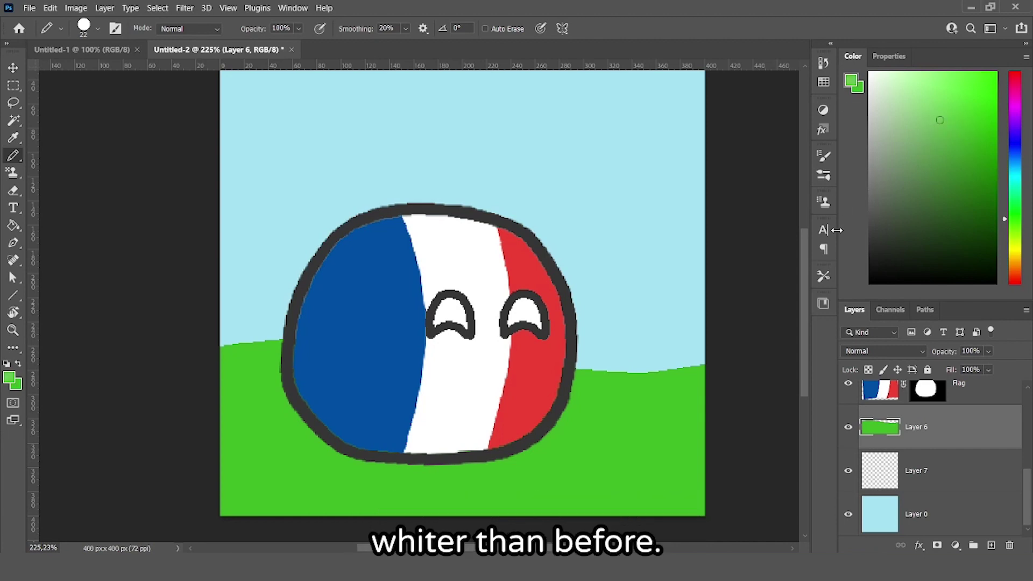
pyautogui.click(891, 464)
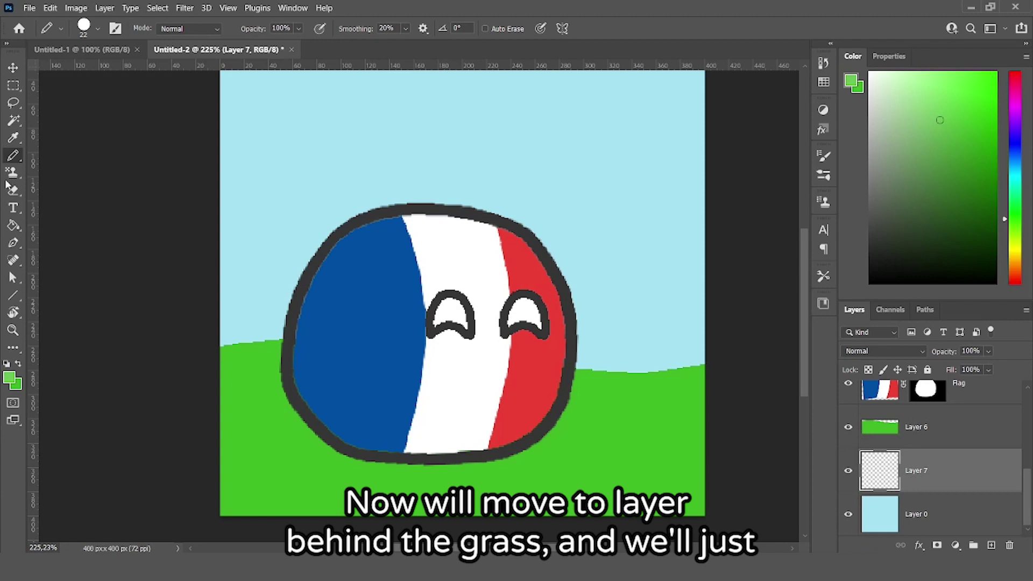
# Draw a light green hill line across Layer 7 above the grass and fill the area below it with the same color.
pyautogui.moveTo(210, 308)
pyautogui.mouseDown()
pyautogui.moveTo(304, 302)
pyautogui.moveTo(655, 320)
pyautogui.moveTo(681, 311)
pyautogui.mouseUp()
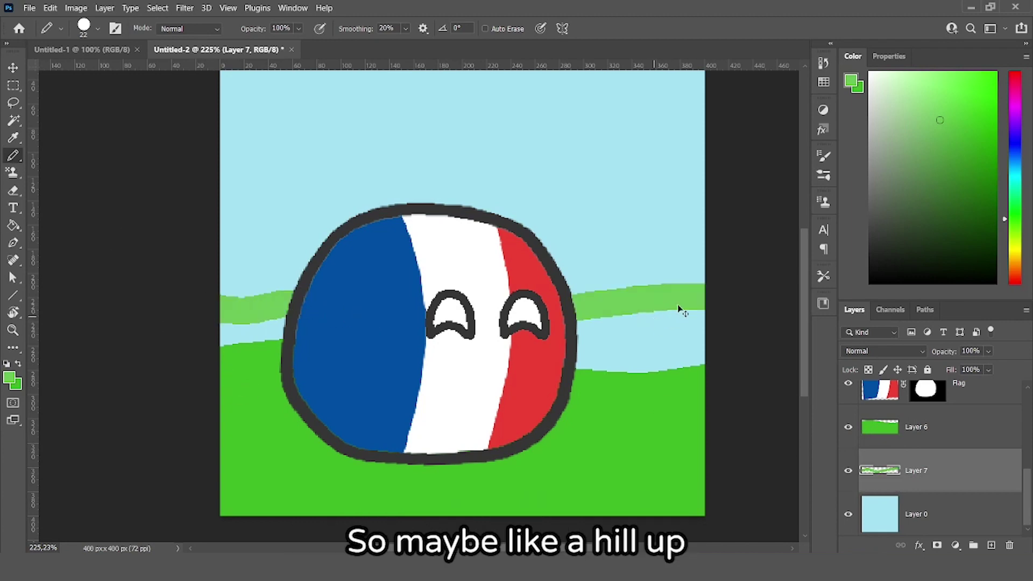
pyautogui.hotkey('ctrl', 'z')
pyautogui.moveTo(734, 266)
pyautogui.mouseDown()
pyautogui.moveTo(684, 261)
pyautogui.moveTo(471, 298)
pyautogui.moveTo(326, 283)
pyautogui.moveTo(162, 246)
pyautogui.moveTo(2, 237)
pyautogui.mouseUp()
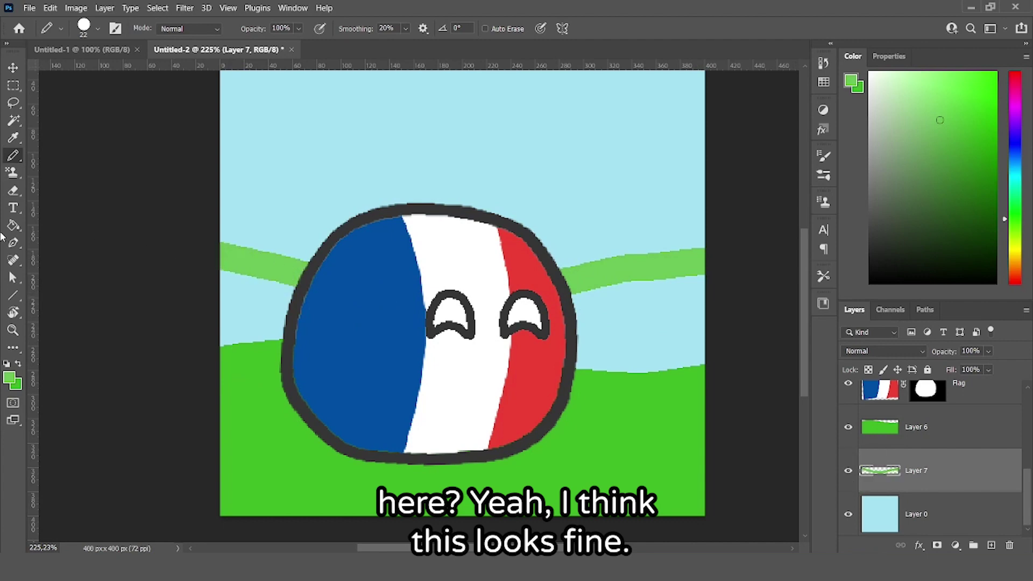
pyautogui.click(13, 225)
pyautogui.click(253, 301)
pyautogui.scroll(-2, 562, 319)
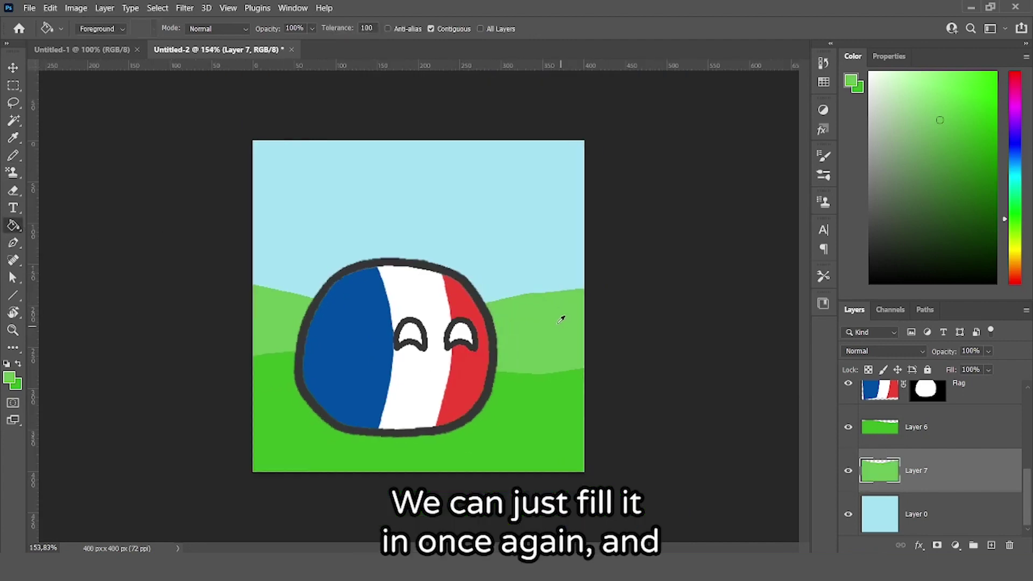
pyautogui.scroll(1, 377, 327)
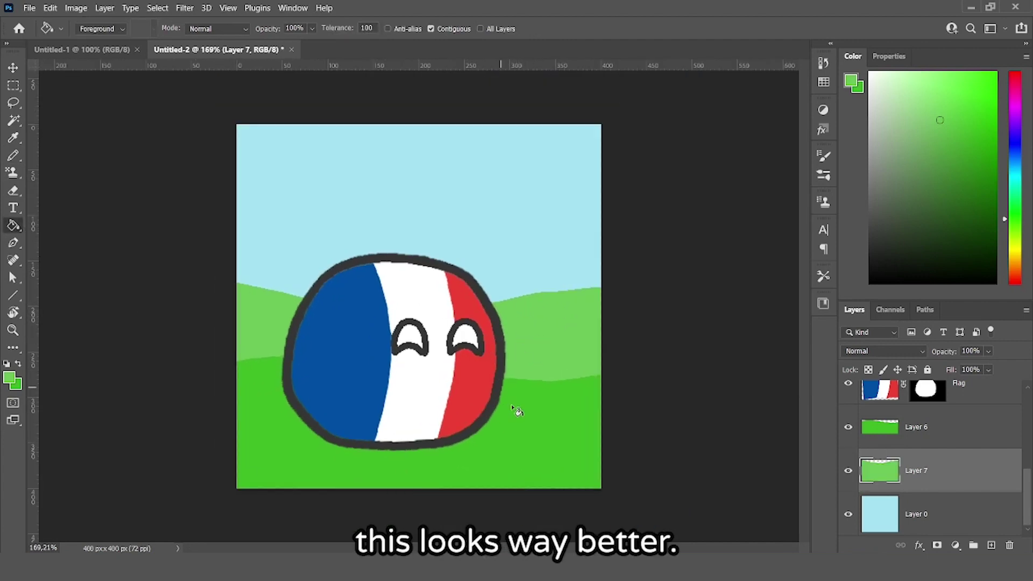
# Create another layer beneath Layer 7 and add a higher, even paler green hill filled down to the ground.
pyautogui.click(991, 545)
pyautogui.moveTo(920, 471)
pyautogui.mouseDown()
pyautogui.moveTo(916, 504)
pyautogui.moveTo(931, 521)
pyautogui.mouseUp()
pyautogui.click(14, 155)
pyautogui.moveTo(236, 237)
pyautogui.mouseDown()
pyautogui.moveTo(393, 276)
pyautogui.moveTo(579, 251)
pyautogui.moveTo(635, 258)
pyautogui.moveTo(554, 277)
pyautogui.moveTo(177, 200)
pyautogui.mouseUp()
pyautogui.hotkey('ctrl', 'z')
pyautogui.click(14, 225)
pyautogui.click(290, 276)
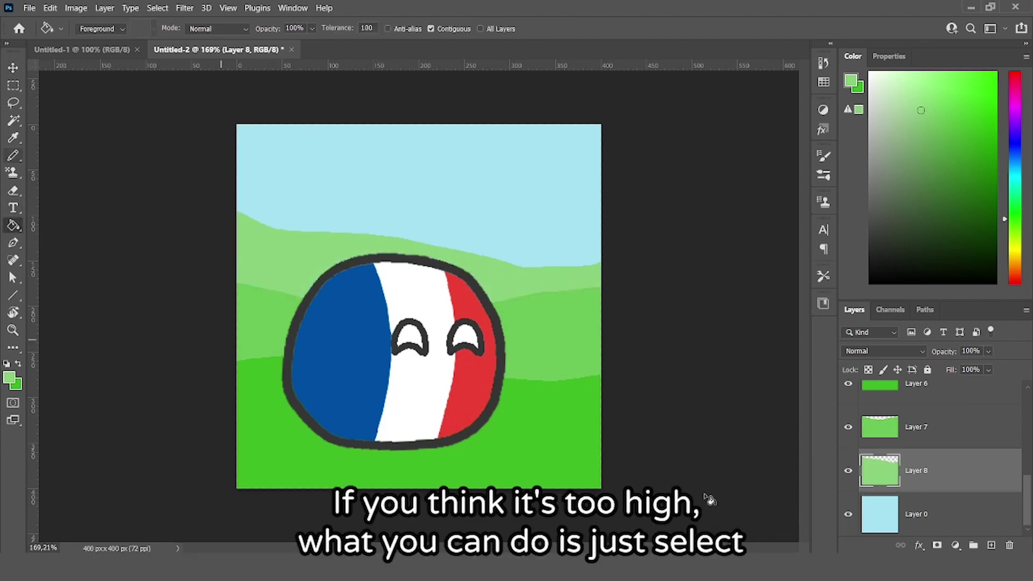
# Move the Layer 7 and Layer 8 hills slightly lower behind the ball.
pyautogui.click(894, 419)
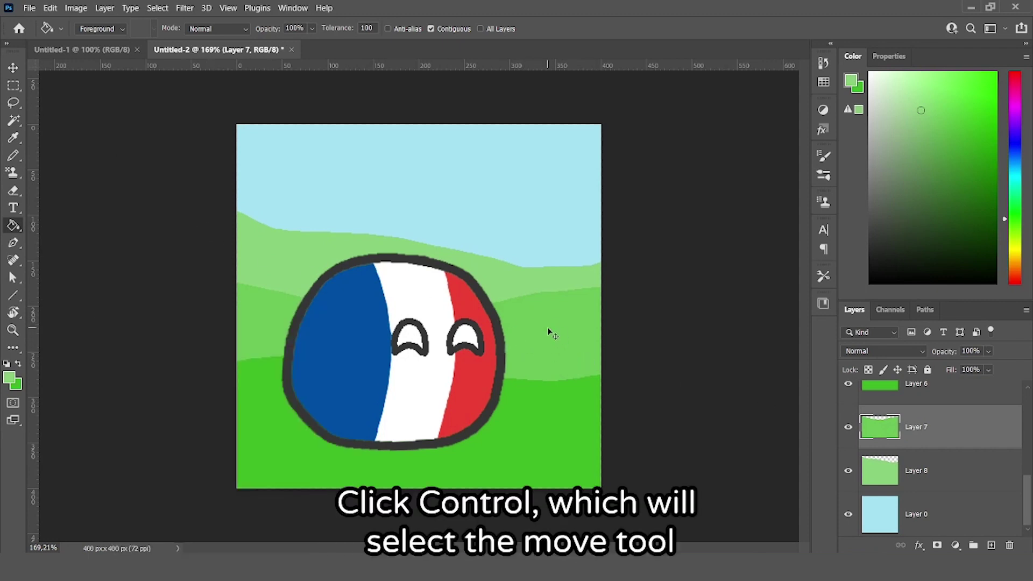
pyautogui.moveTo(548, 329); pyautogui.dragTo(556, 339)
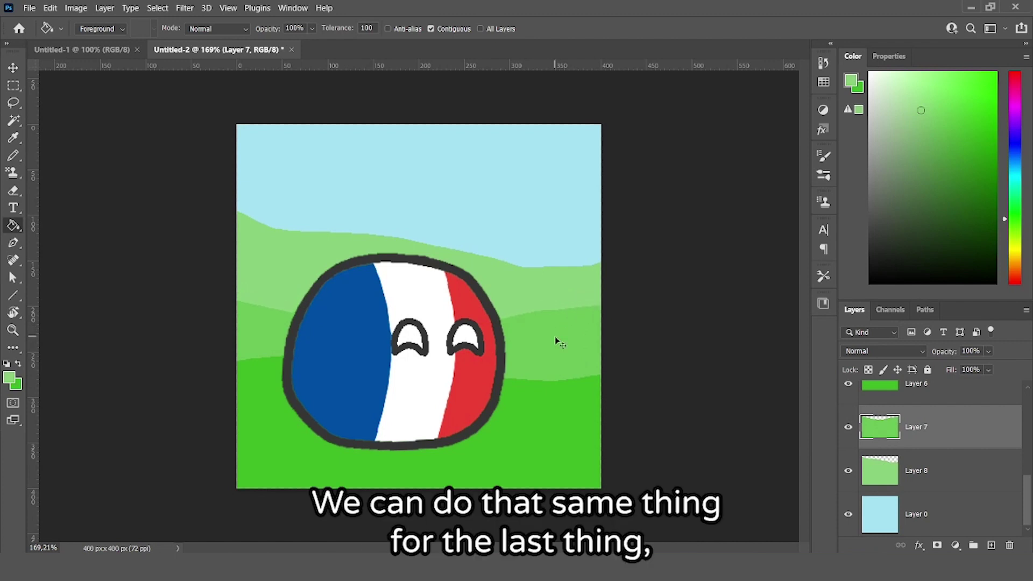
pyautogui.moveTo(508, 281); pyautogui.dragTo(506, 300)
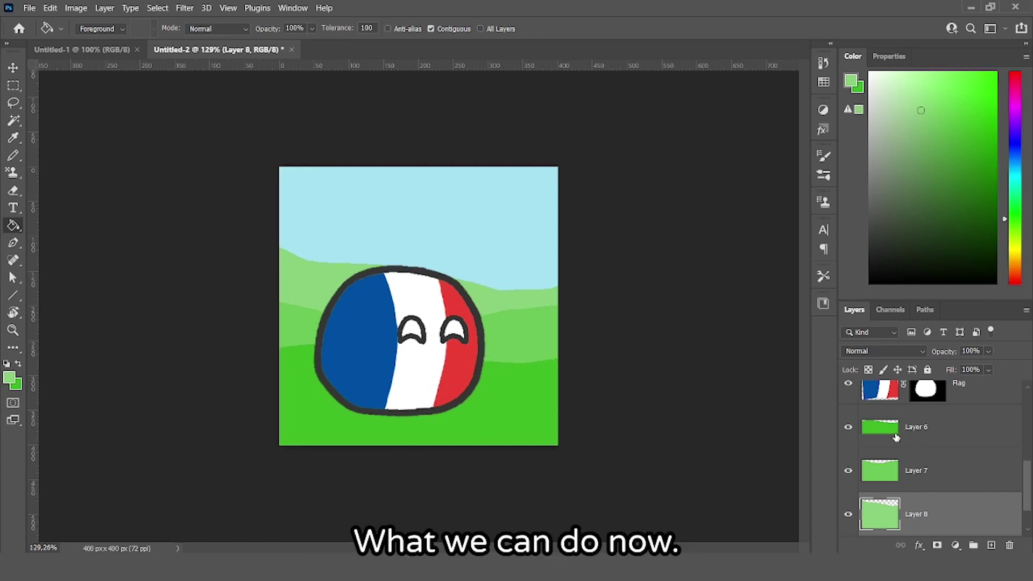
# Group Layer 6, Layer 7 and Layer 8 and name the group Background.
pyautogui.keyDown('shift'); pyautogui.click(935, 437); pyautogui.keyUp('shift')
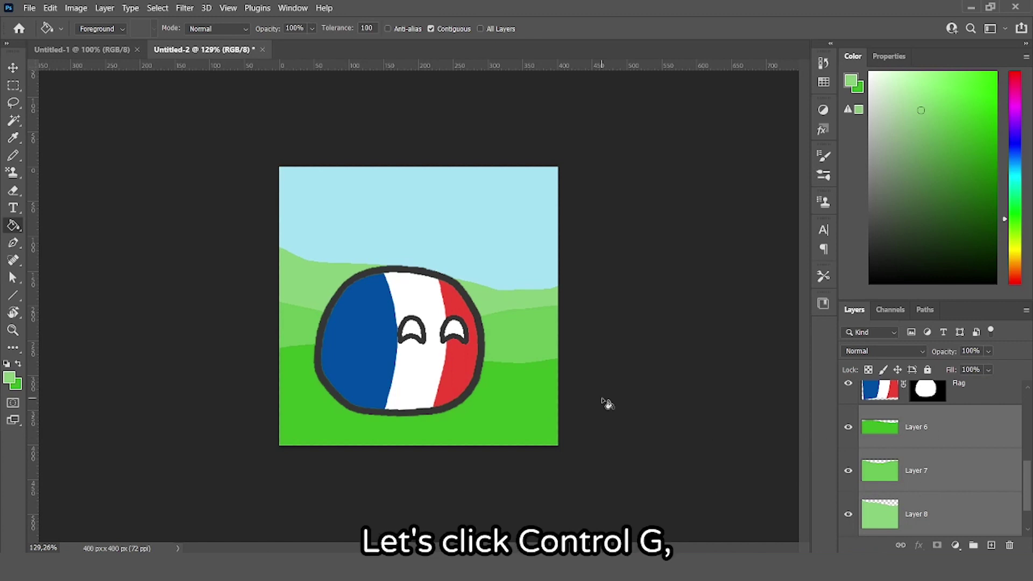
pyautogui.hotkey('ctrl', 'g')
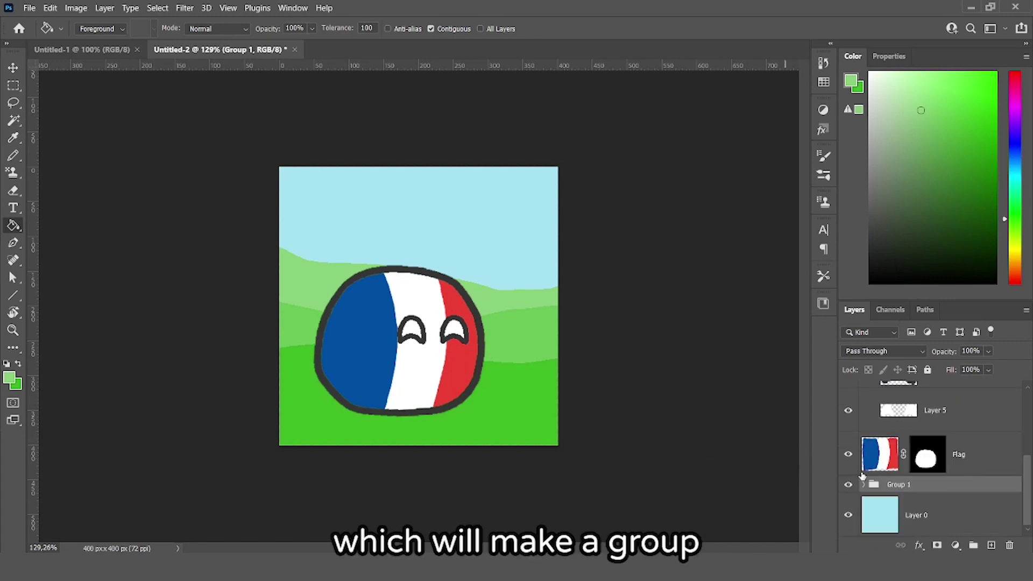
pyautogui.doubleClick(899, 485)
pyautogui.write('Background')
pyautogui.press('Return')
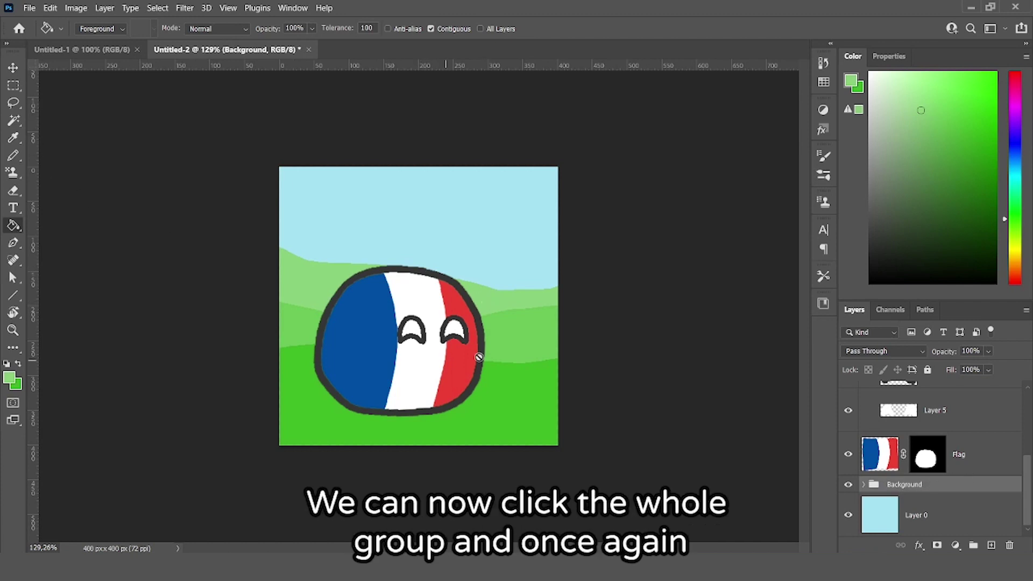
# Nudge the whole Background group of hills slightly lower on the canvas.
pyautogui.moveTo(505, 341); pyautogui.dragTo(509, 342)
pyautogui.scroll(3, 473, 366)
pyautogui.scroll(6, 471, 321)
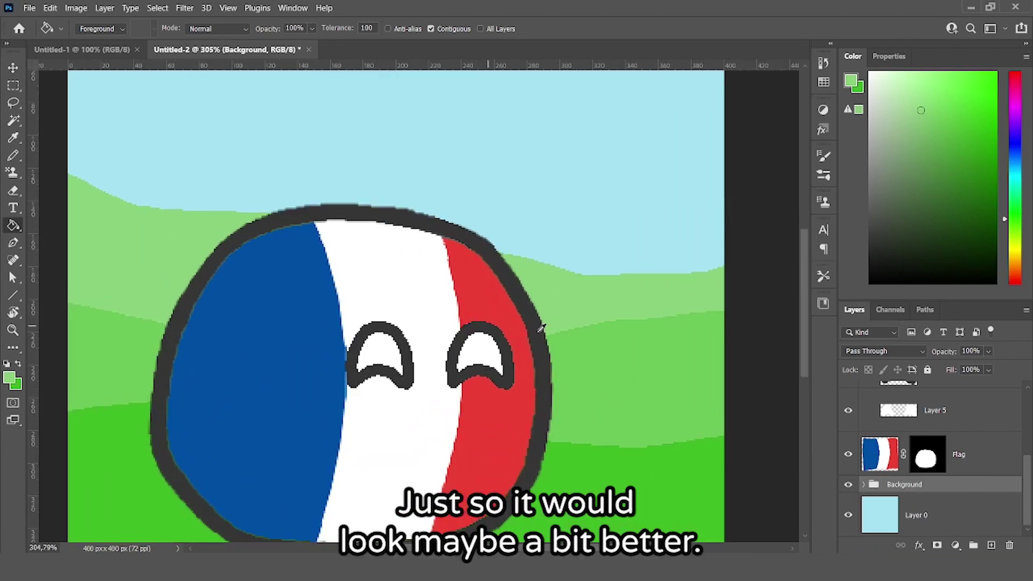
pyautogui.scroll(-2, 519, 333)
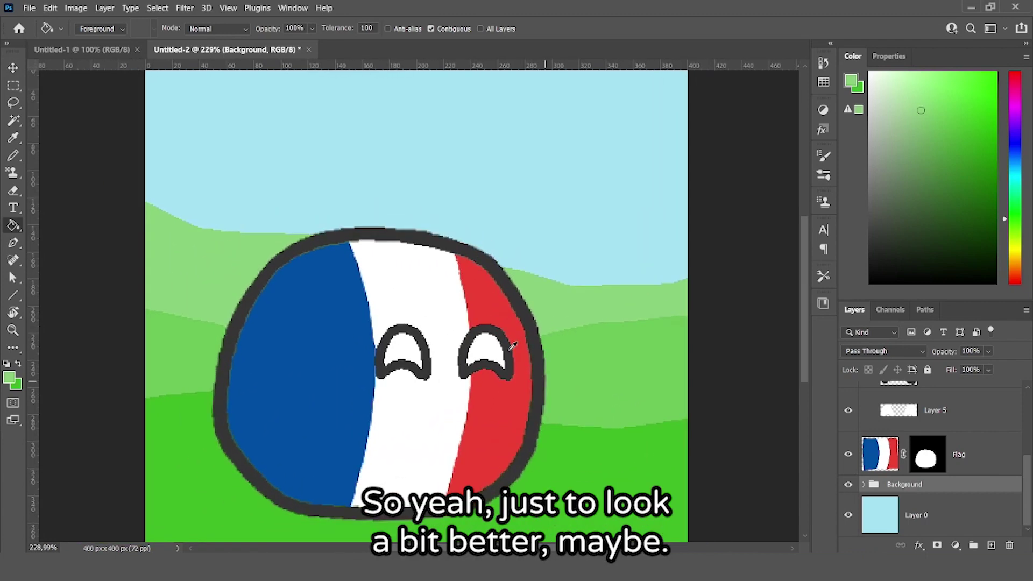
pyautogui.scroll(-1, 587, 390)
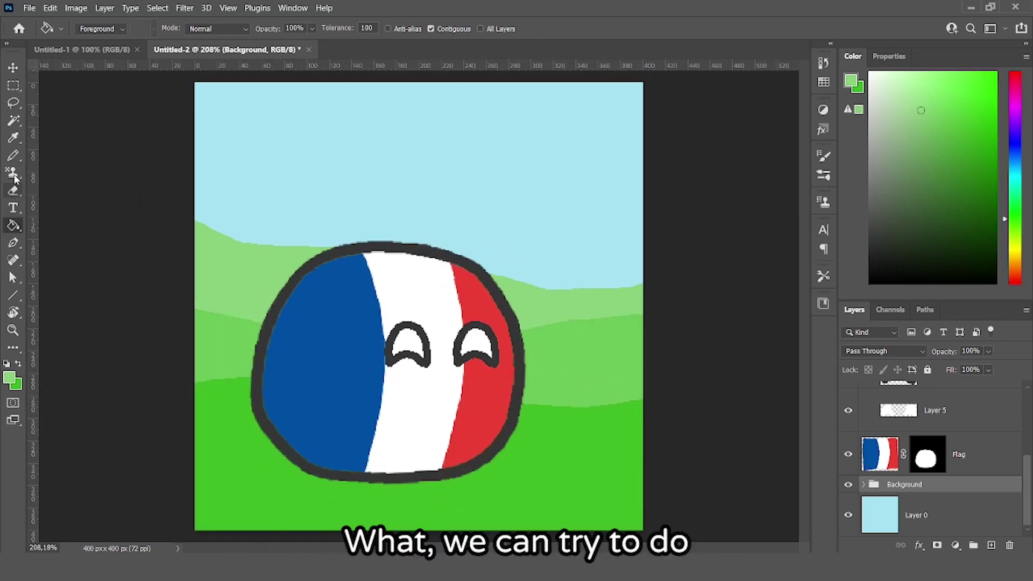
# Set the Pencil to size 38 with a near-white color and put Layer 0 in a new group named Sky.
pyautogui.press('b')
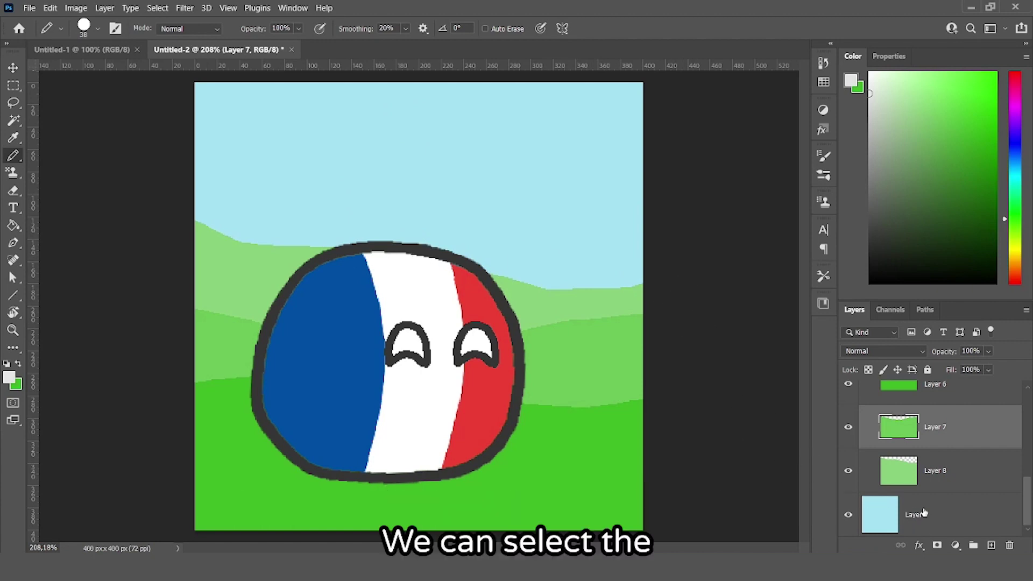
pyautogui.click(917, 515)
pyautogui.hotkey('ctrl', 'g')
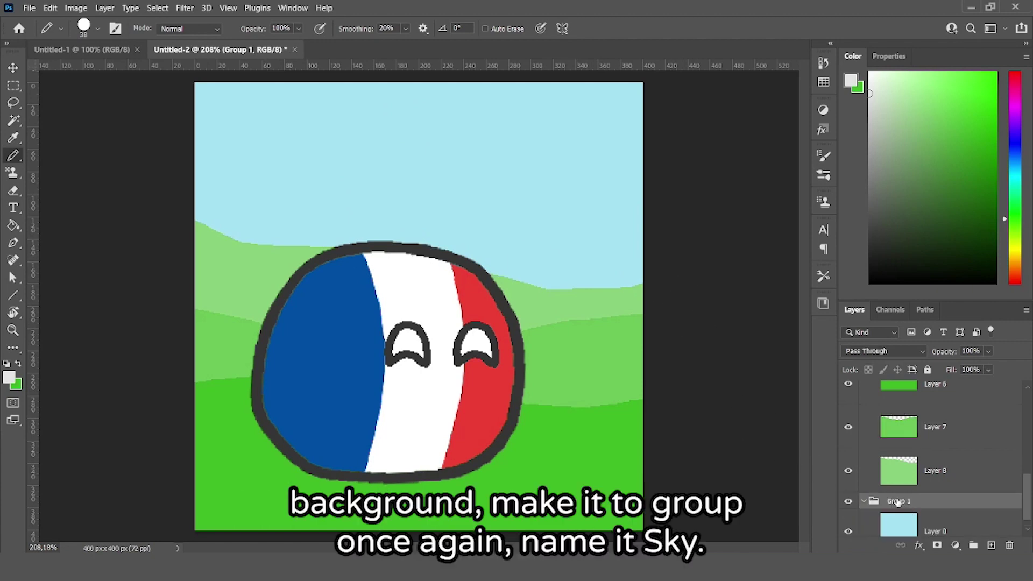
pyautogui.doubleClick(898, 500)
pyautogui.write('Sky')
pyautogui.press('Return')
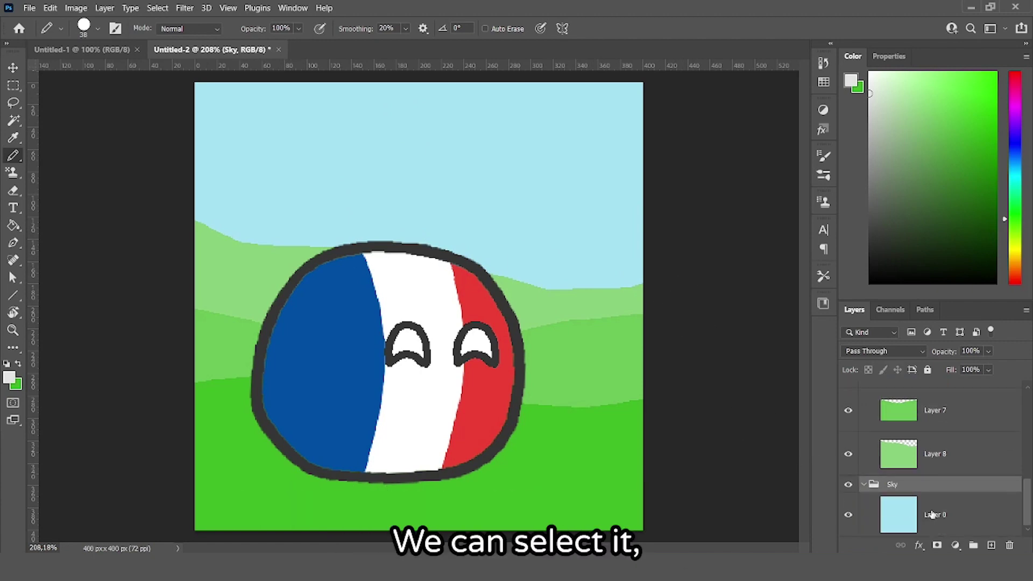
# Add a new layer above Layer 0 in the Sky group and paint a pure white band along the horizon.
pyautogui.click(942, 517)
pyautogui.click(991, 547)
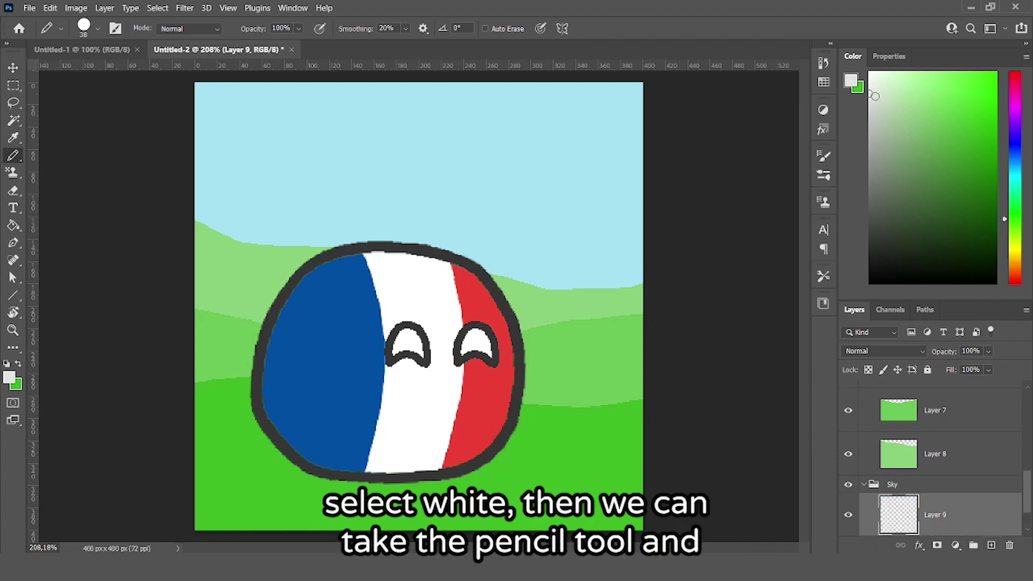
pyautogui.click(871, 73)
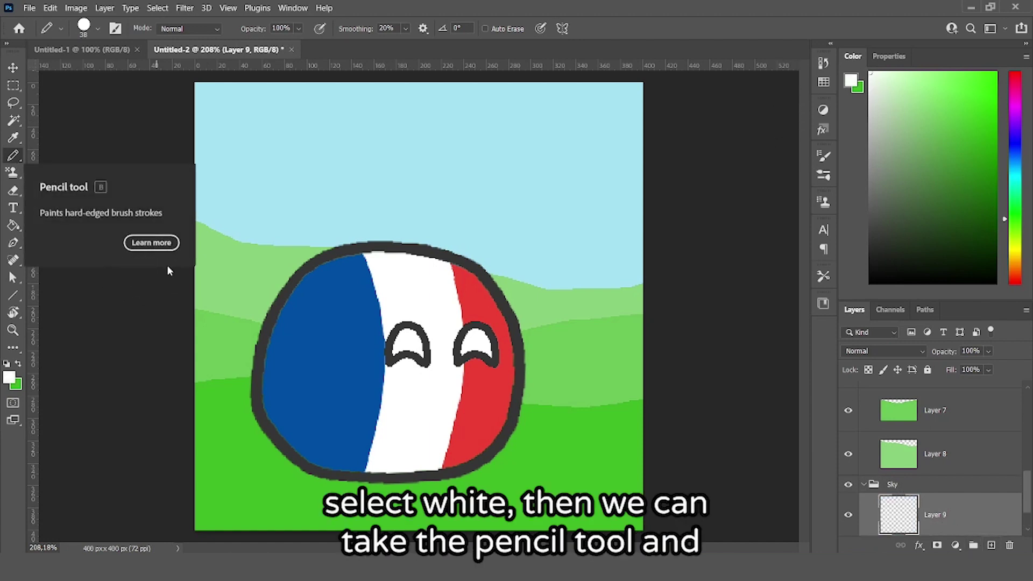
pyautogui.moveTo(715, 309)
pyautogui.mouseDown()
pyautogui.moveTo(570, 268)
pyautogui.moveTo(415, 242)
pyautogui.moveTo(316, 246)
pyautogui.moveTo(483, 250)
pyautogui.moveTo(358, 250)
pyautogui.mouseUp()
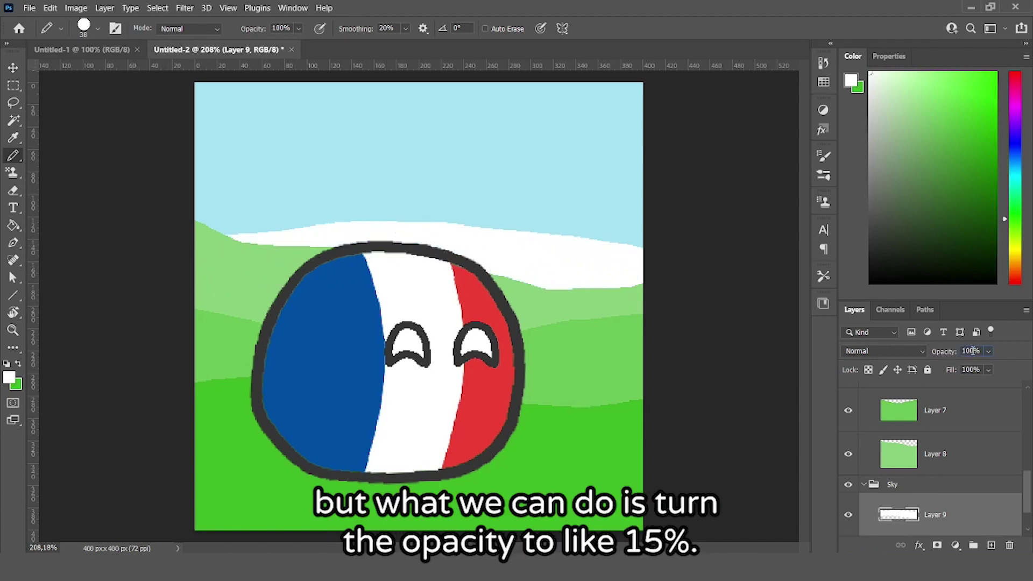
# Set the opacity of the white band on Layer 9 to 15%.
pyautogui.press('BackSpace')
pyautogui.press('BackSpace')
pyautogui.write('5')
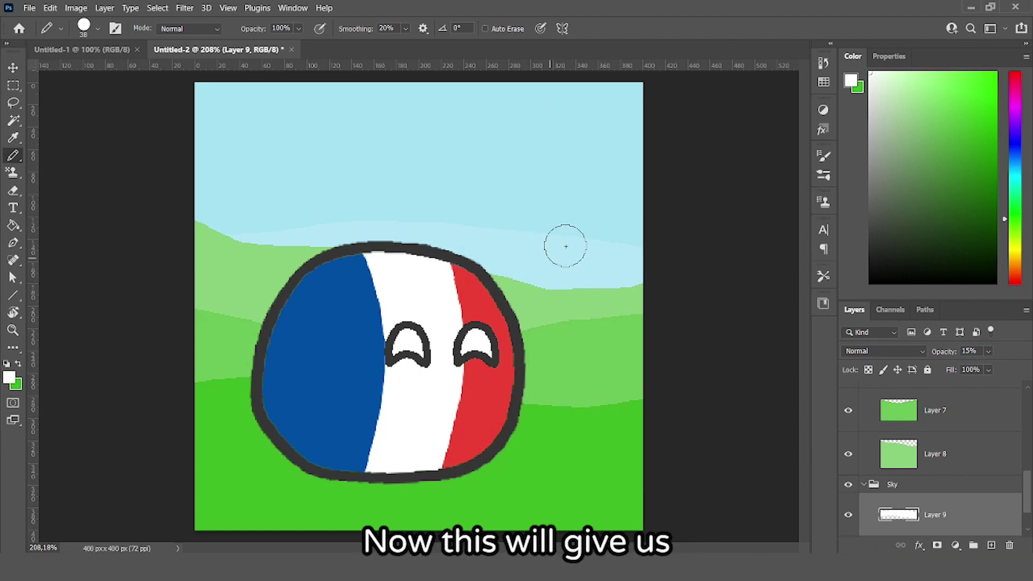
pyautogui.scroll(5, 570, 171)
pyautogui.scroll(-3, 576, 212)
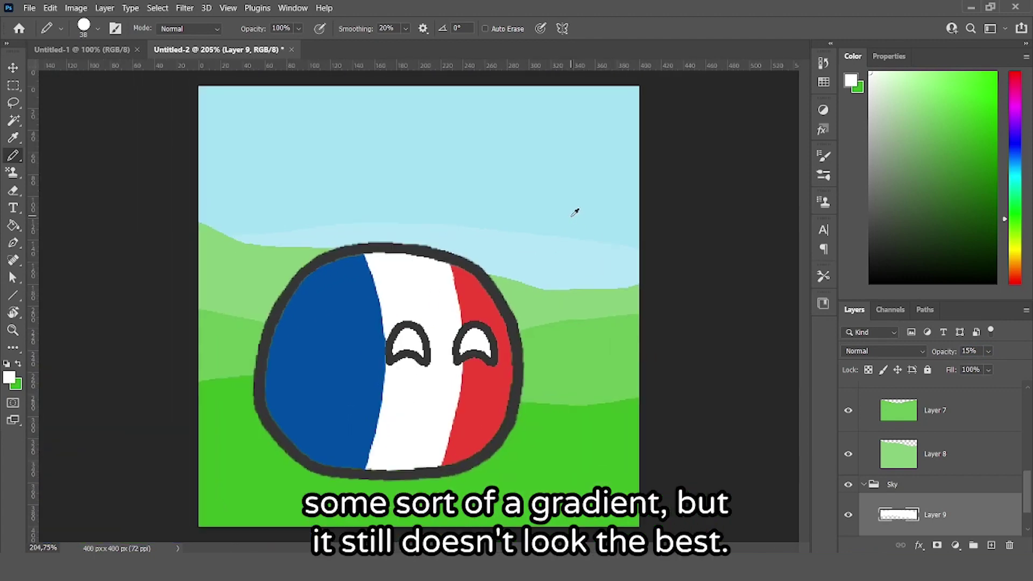
pyautogui.scroll(-1, 894, 495)
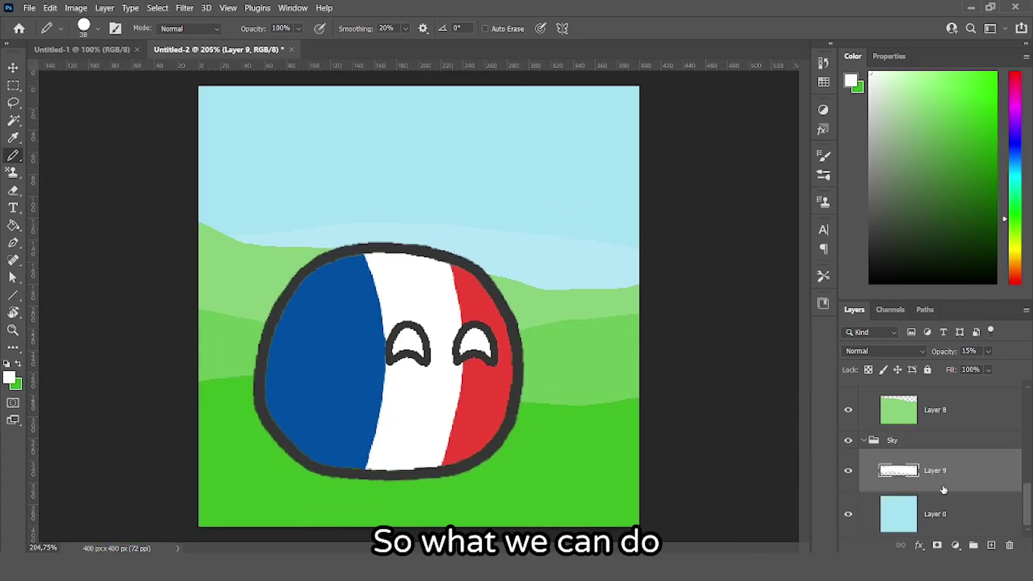
# Duplicate Layer 9 and extend the white on the copy higher into the sky with the Pencil.
pyautogui.moveTo(951, 489); pyautogui.dragTo(951, 468)
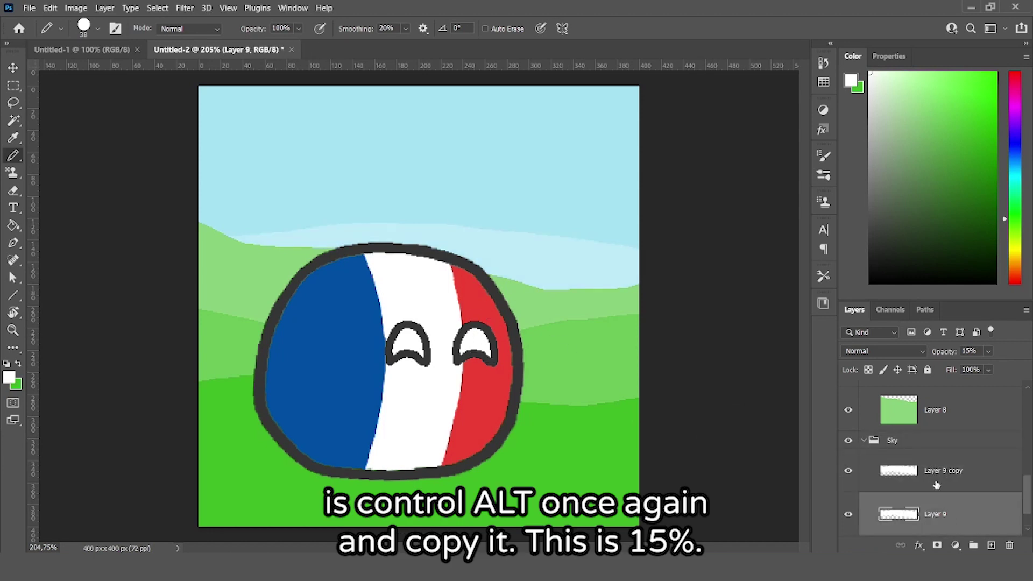
pyautogui.click(946, 472)
pyautogui.scroll(2, 535, 226)
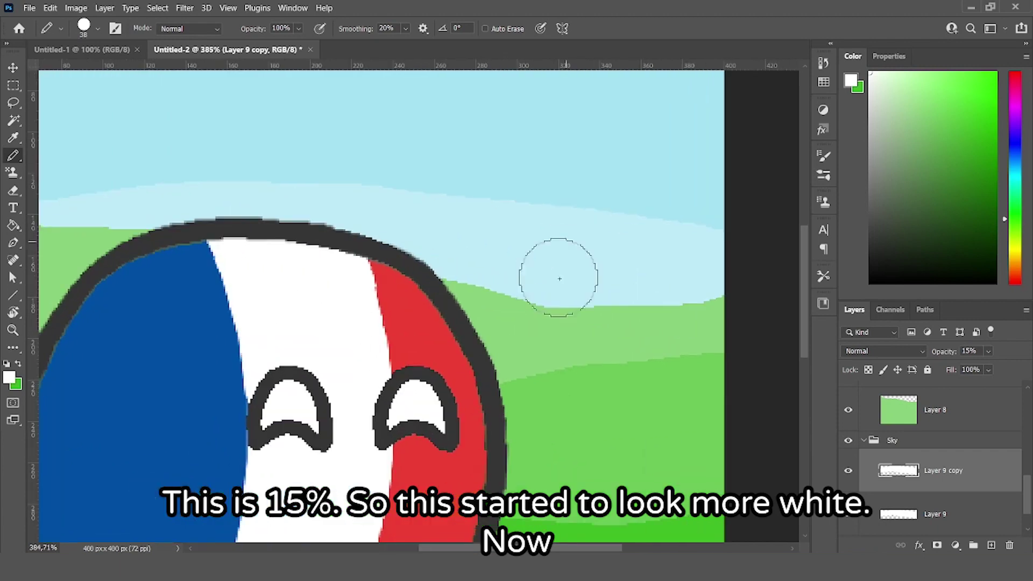
pyautogui.scroll(-1, 619, 257)
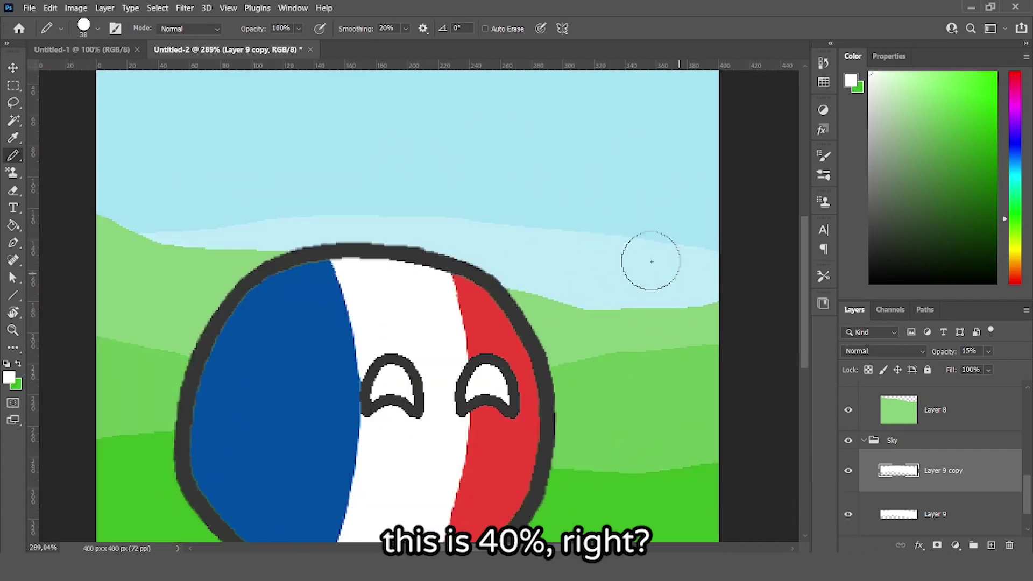
pyautogui.scroll(-1, 613, 274)
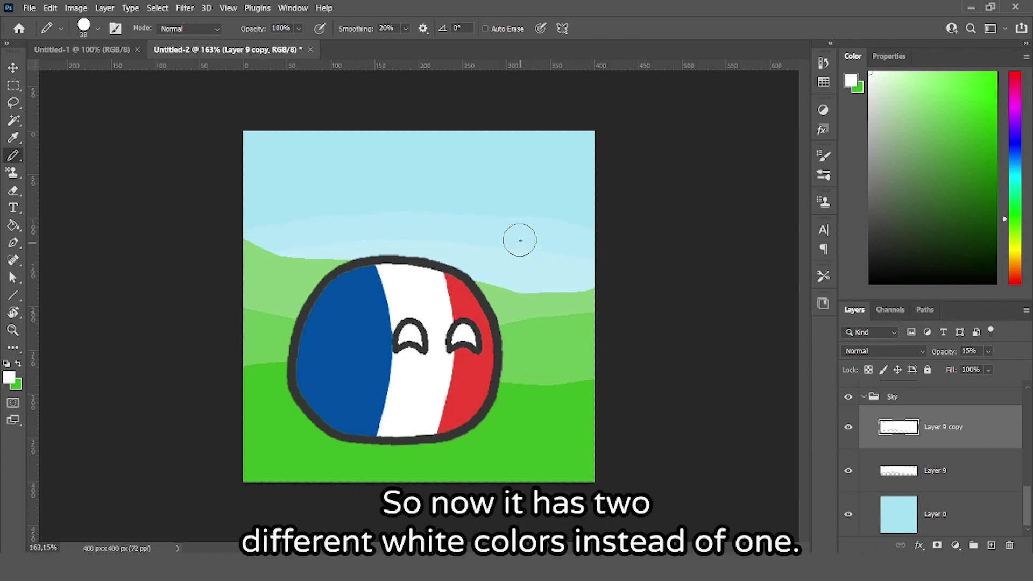
# Duplicate the white sky layer two more times, painting each new copy's band higher toward the canvas top.
pyautogui.moveTo(939, 428); pyautogui.dragTo(937, 420)
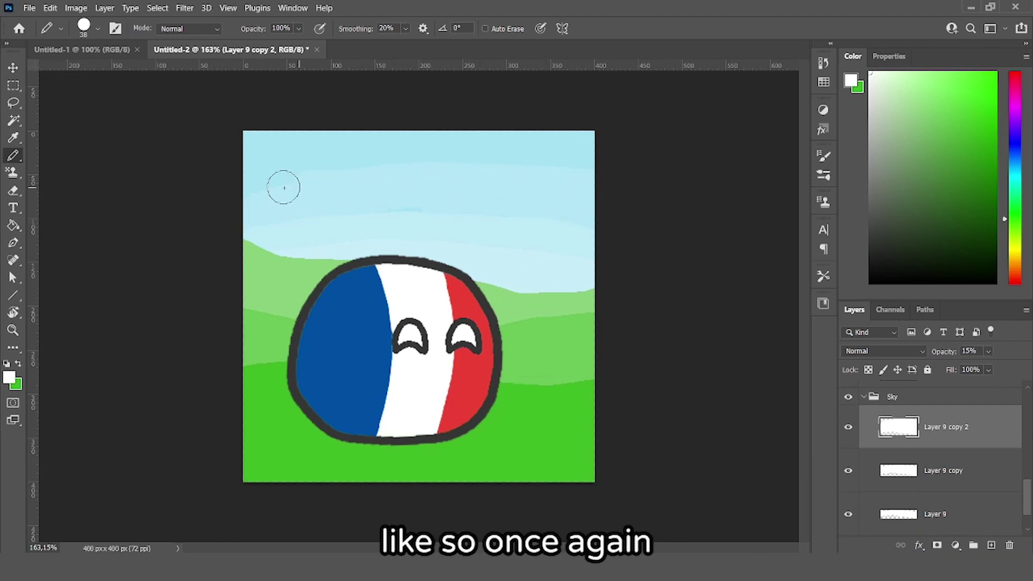
pyautogui.hotkey('ctrl', 'j')
pyautogui.moveTo(613, 164); pyautogui.dragTo(512, 145)
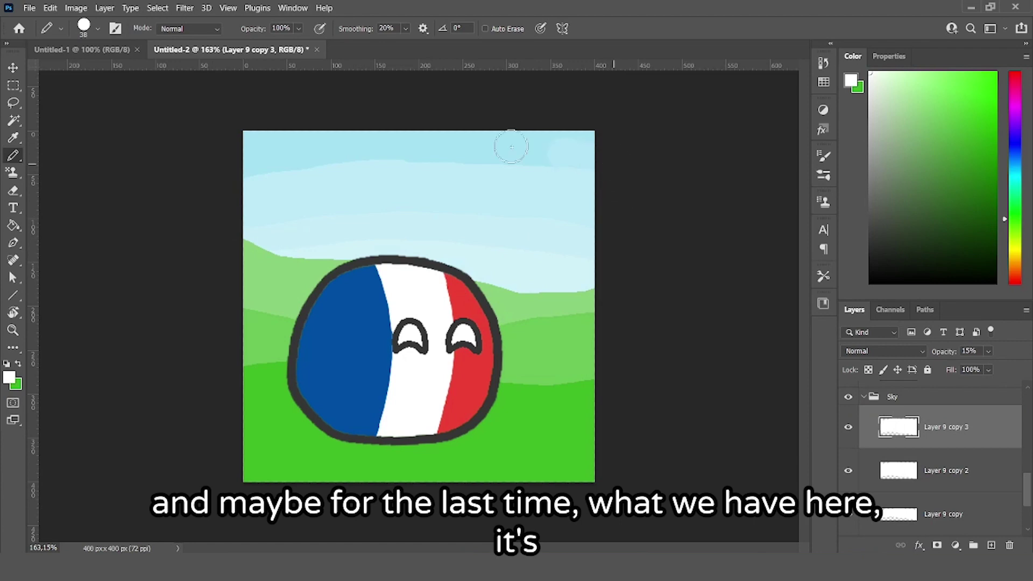
pyautogui.scroll(-1, 468, 222)
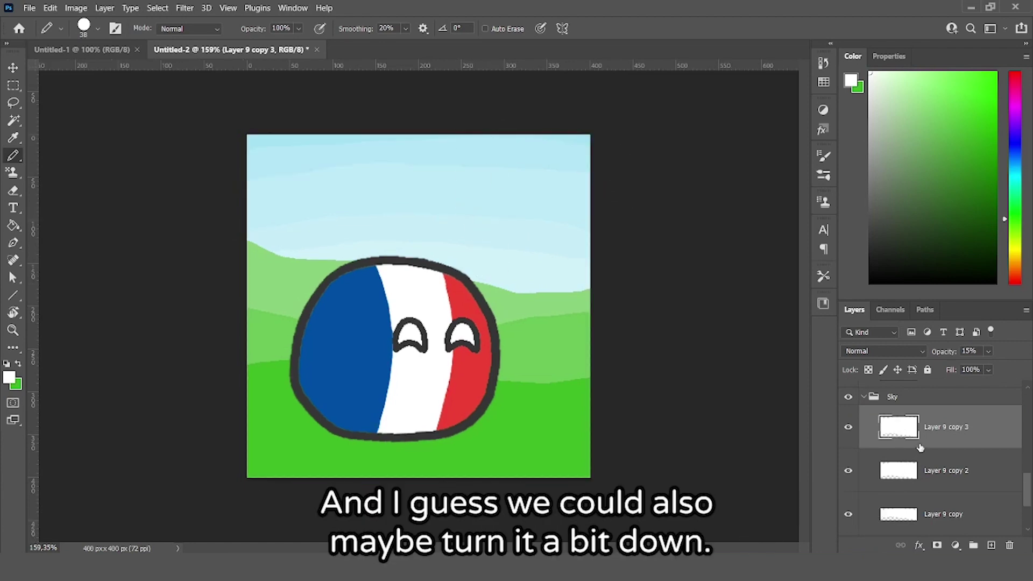
# Set the opacity of the white sky band layers, from Layer 9 copy 3 down to Layer 9, to 10%.
pyautogui.scroll(-2, 930, 472)
pyautogui.scroll(2, 930, 472)
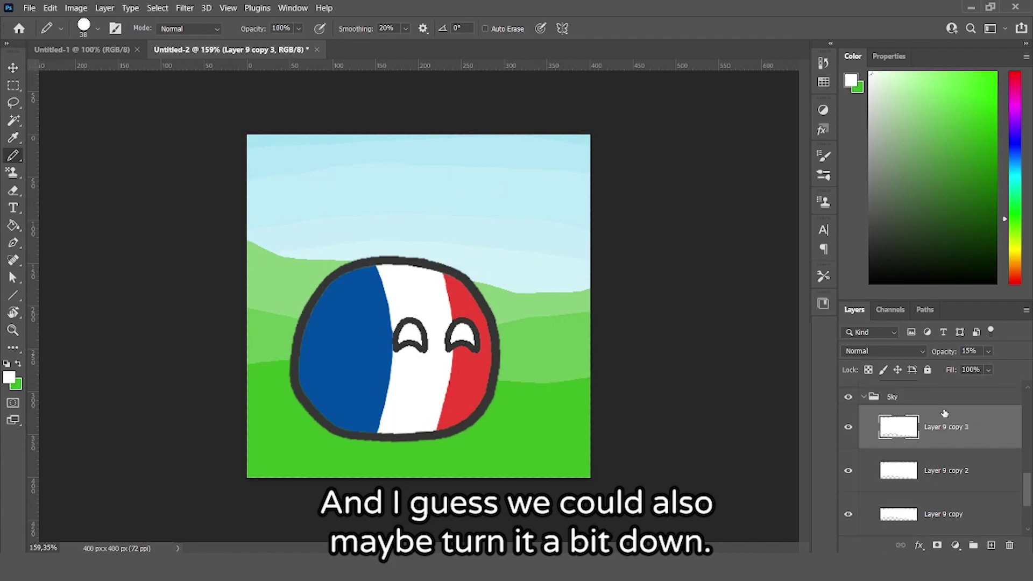
pyautogui.doubleClick(972, 351)
pyautogui.write('10')
pyautogui.press('Return')
pyautogui.click(943, 465)
pyautogui.scroll(-1, 940, 499)
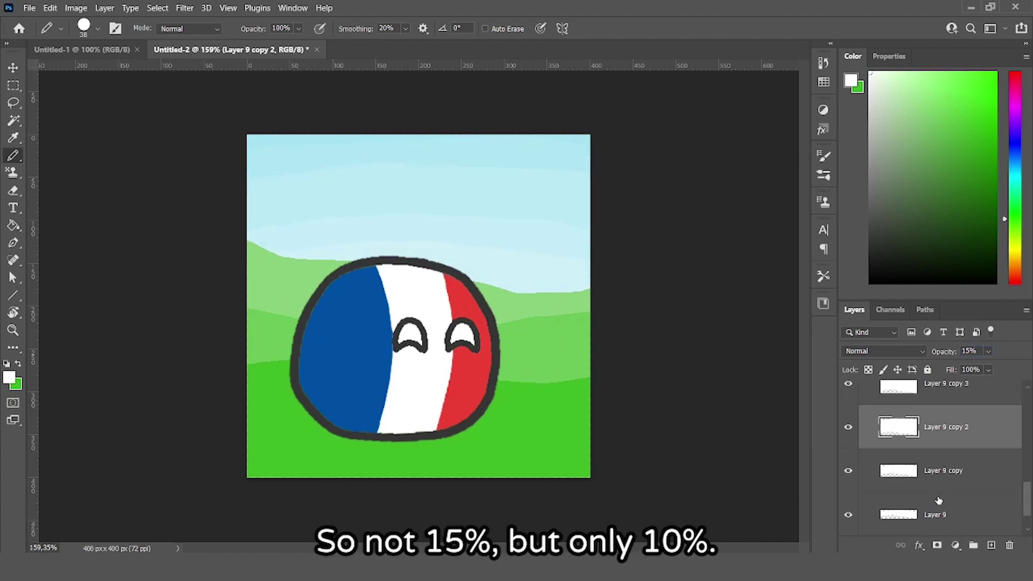
pyautogui.scroll(-1, 938, 508)
pyautogui.click(920, 461)
pyautogui.scroll(2, 936, 464)
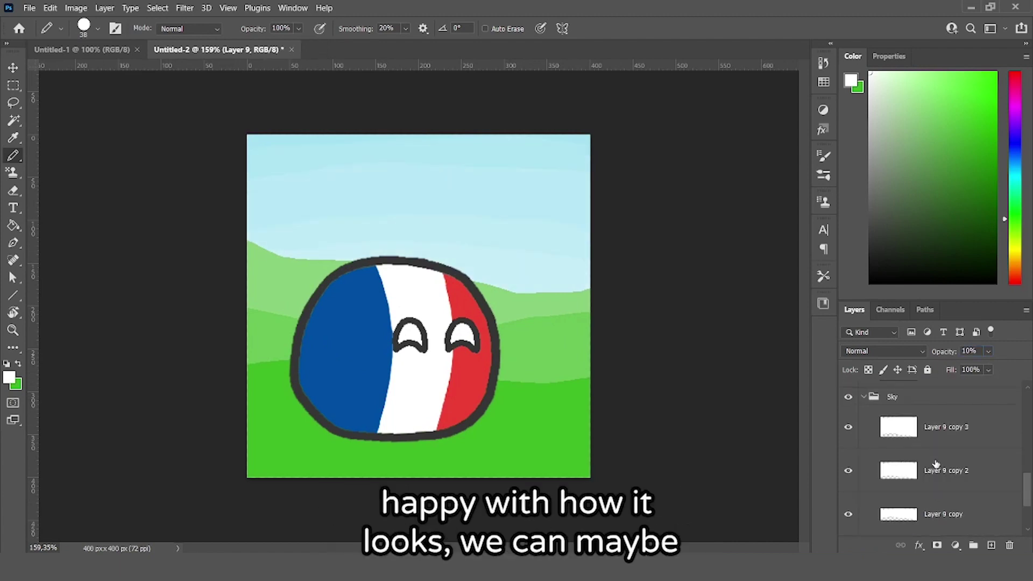
# Select all the white sky band layers together and move them lower toward the horizon.
pyautogui.keyDown('shift'); pyautogui.click(933, 437); pyautogui.keyUp('shift')
pyautogui.moveTo(548, 202); pyautogui.dragTo(546, 238)
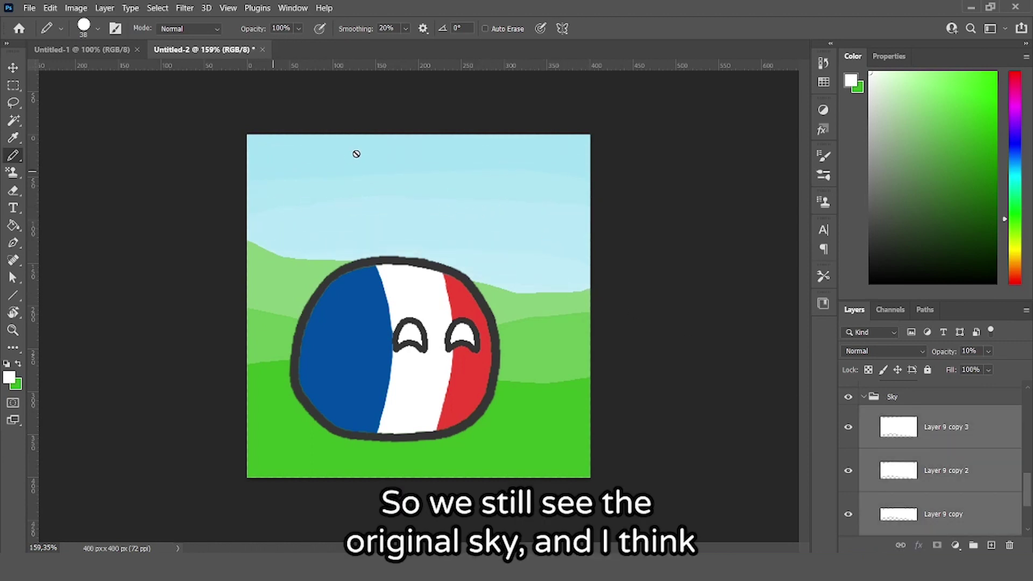
pyautogui.click(12, 68)
pyautogui.scroll(2, 396, 338)
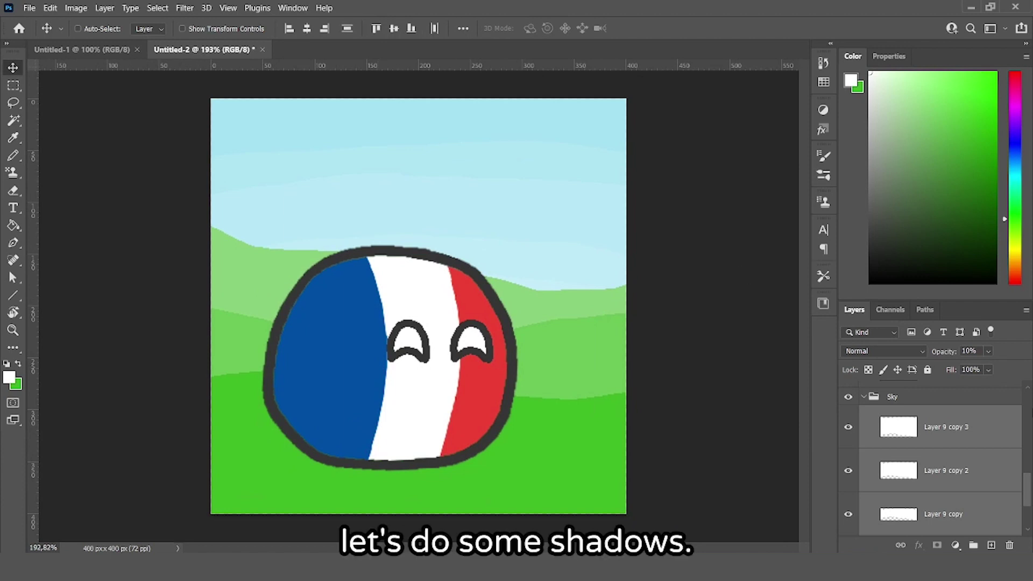
# Collapse the layer groups, then group the Border layer, Eyes group and Flag layer under the name Ball.
pyautogui.scroll(3, 955, 464)
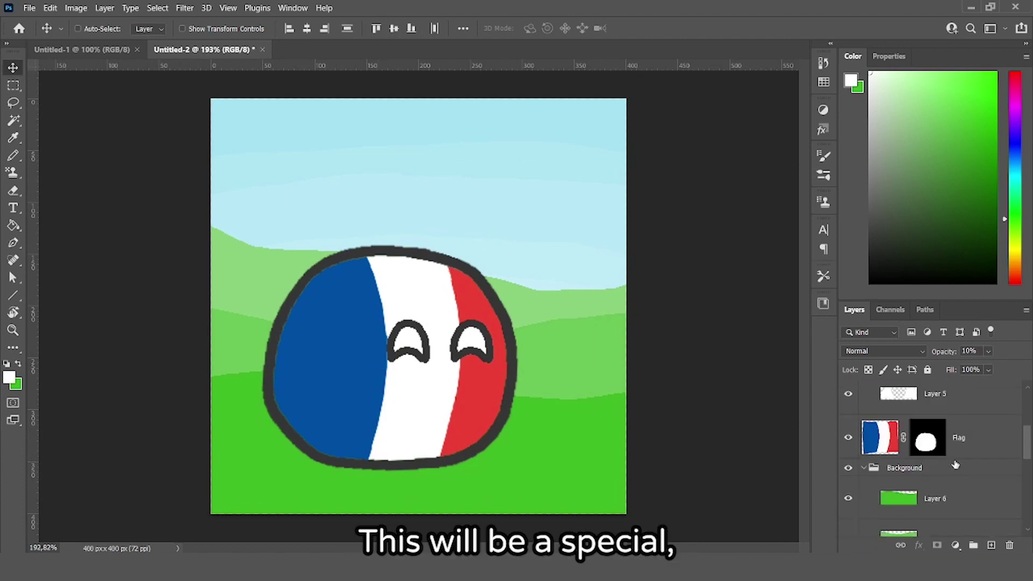
pyautogui.click(864, 468)
pyautogui.click(865, 484)
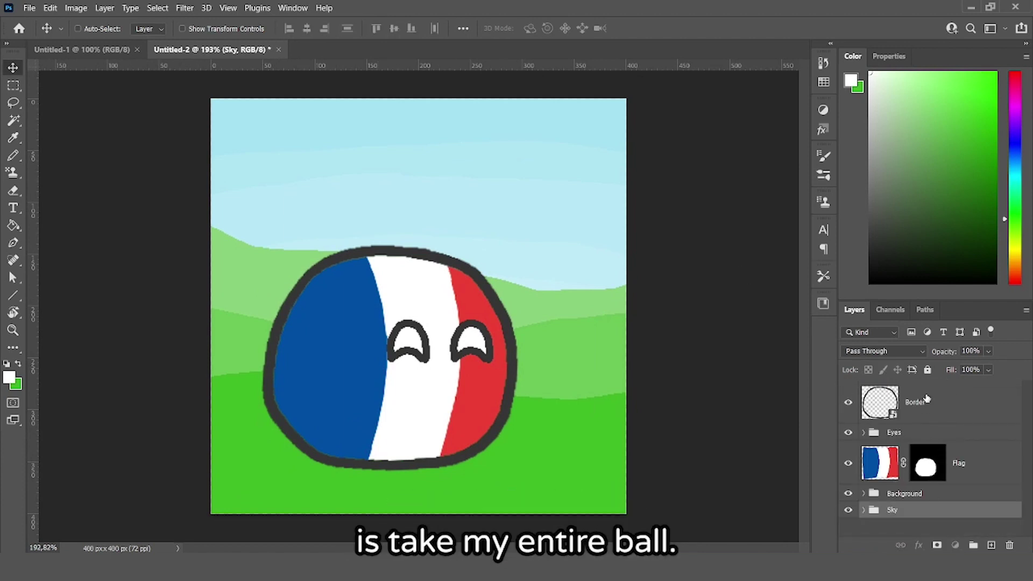
pyautogui.click(927, 408)
pyautogui.keyDown('shift'); pyautogui.click(975, 457); pyautogui.keyUp('shift')
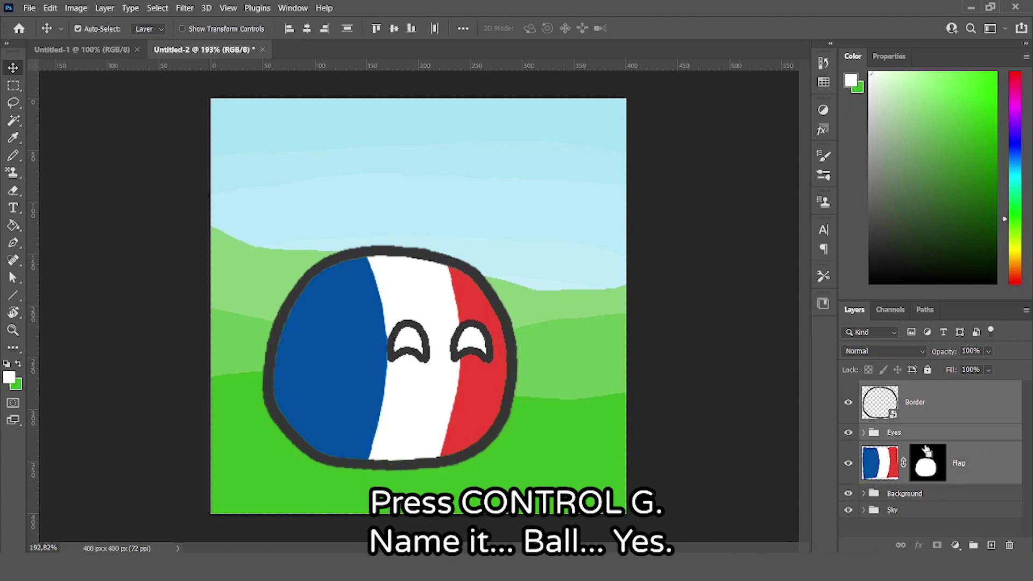
pyautogui.hotkey('ctrl', 'g')
pyautogui.doubleClick(898, 389)
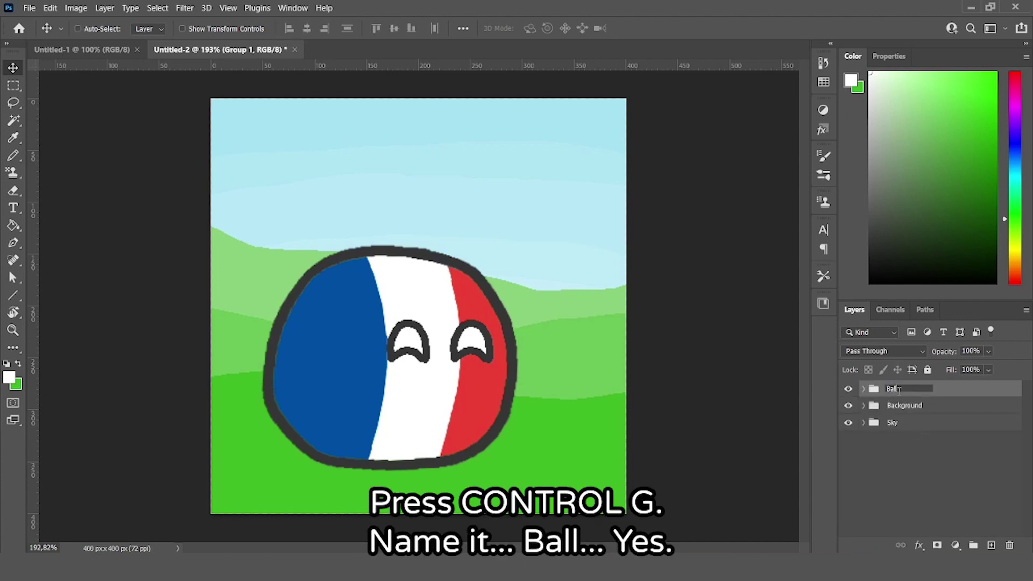
pyautogui.press('Return')
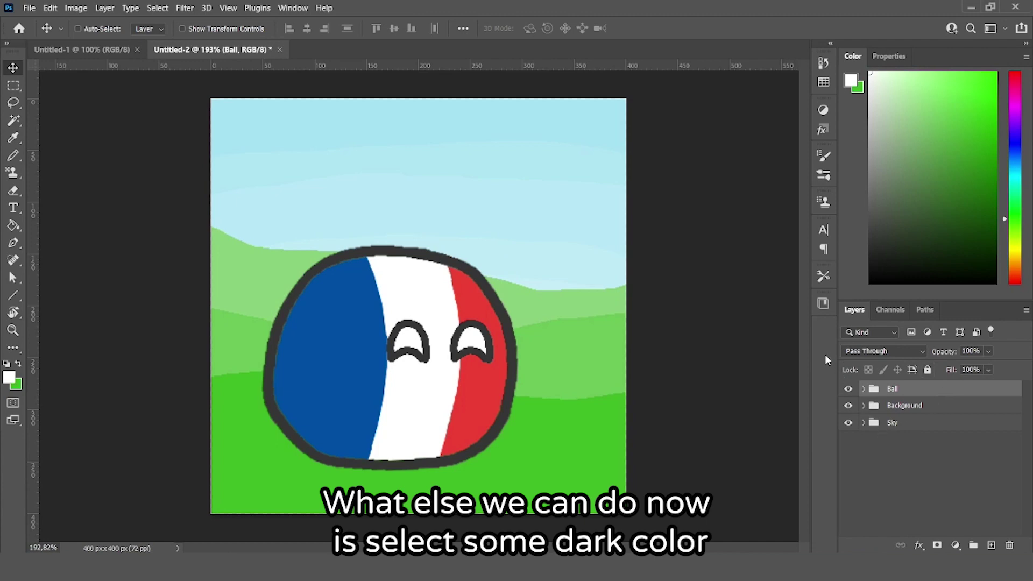
# Choose a dark grey foreground colour and add a new layer above the Ball group, clipped to it, for drawing with the Pencil.
pyautogui.click(885, 241)
pyautogui.moveTo(860, 249); pyautogui.dragTo(856, 257)
pyautogui.click(993, 545)
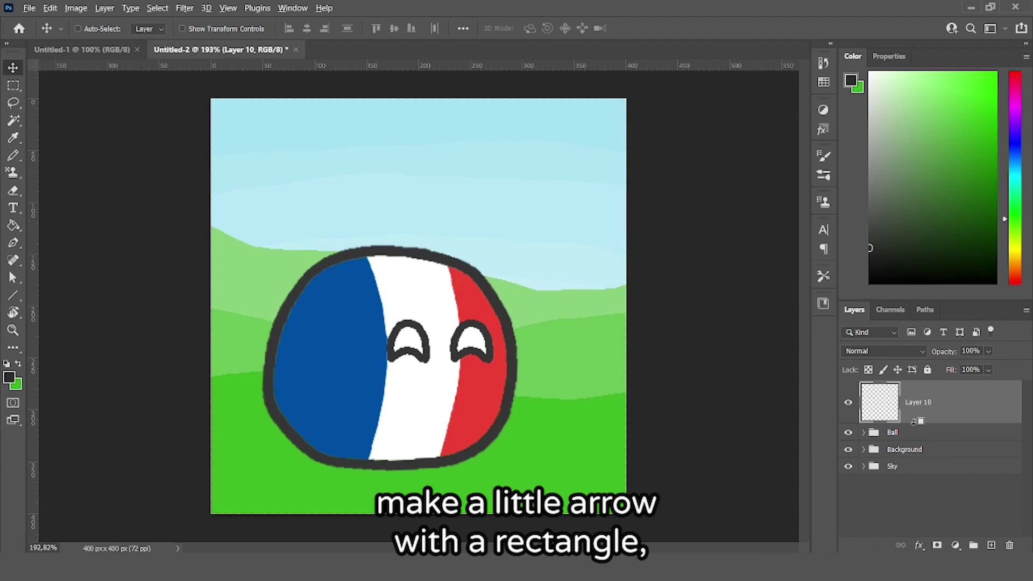
pyautogui.keyDown('alt'); pyautogui.click(913, 421); pyautogui.keyUp('alt')
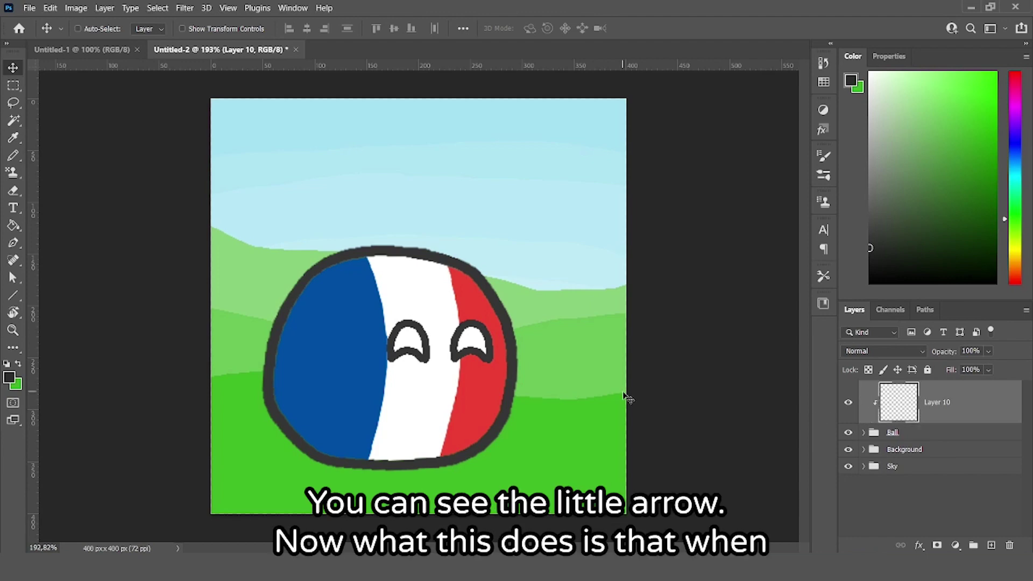
pyautogui.press('b')
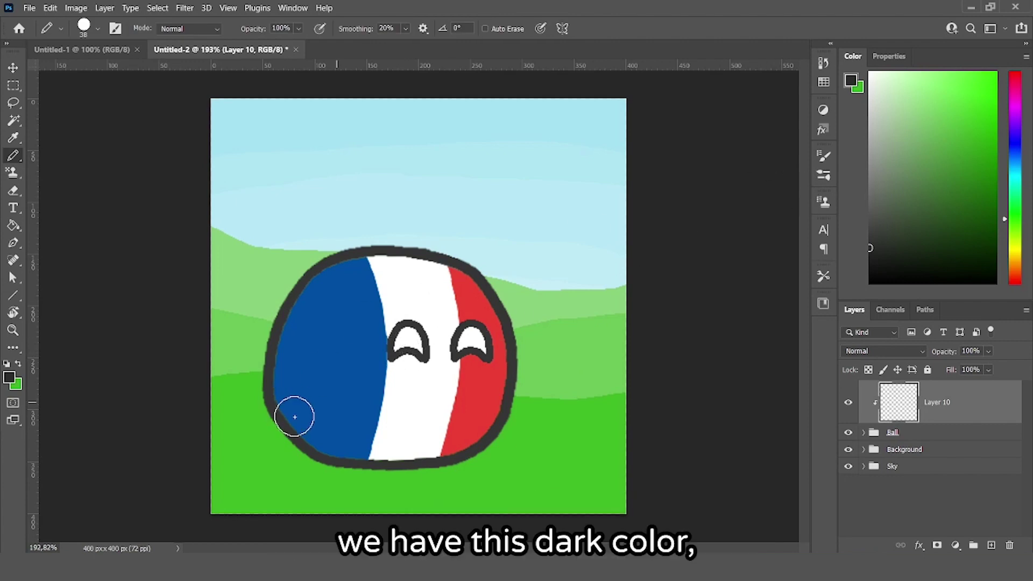
# Test the clipping on Layer 10 by scribbling dark strokes over the ball with the mask on and off, and undo the strokes.
pyautogui.moveTo(350, 340)
pyautogui.mouseDown()
pyautogui.moveTo(468, 388)
pyautogui.moveTo(357, 426)
pyautogui.moveTo(301, 355)
pyautogui.mouseUp()
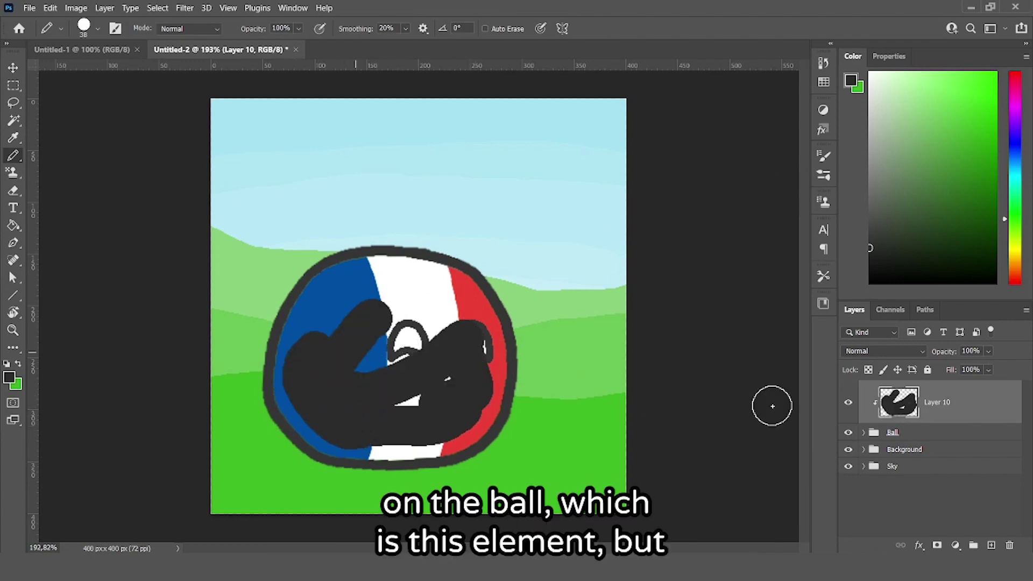
pyautogui.click(848, 432)
pyautogui.click(848, 432)
pyautogui.moveTo(401, 339)
pyautogui.mouseDown()
pyautogui.moveTo(511, 261)
pyautogui.moveTo(408, 328)
pyautogui.moveTo(295, 325)
pyautogui.moveTo(318, 397)
pyautogui.moveTo(400, 421)
pyautogui.mouseUp()
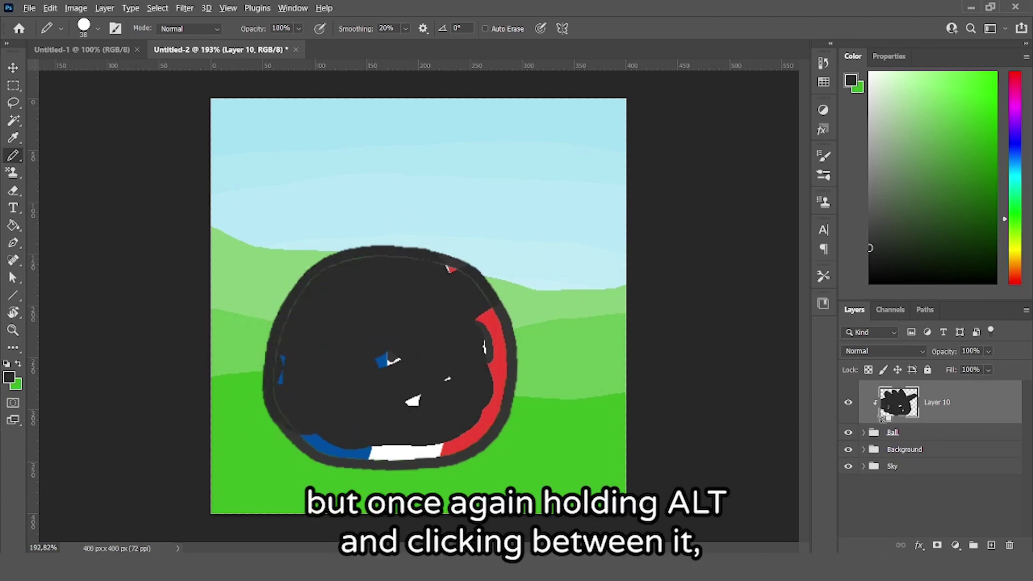
pyautogui.keyDown('alt'); pyautogui.click(907, 420); pyautogui.keyUp('alt')
pyautogui.moveTo(474, 291)
pyautogui.mouseDown()
pyautogui.moveTo(479, 219)
pyautogui.moveTo(369, 318)
pyautogui.moveTo(574, 438)
pyautogui.moveTo(421, 409)
pyautogui.mouseUp()
pyautogui.keyDown('alt'); pyautogui.click(923, 419); pyautogui.keyUp('alt')
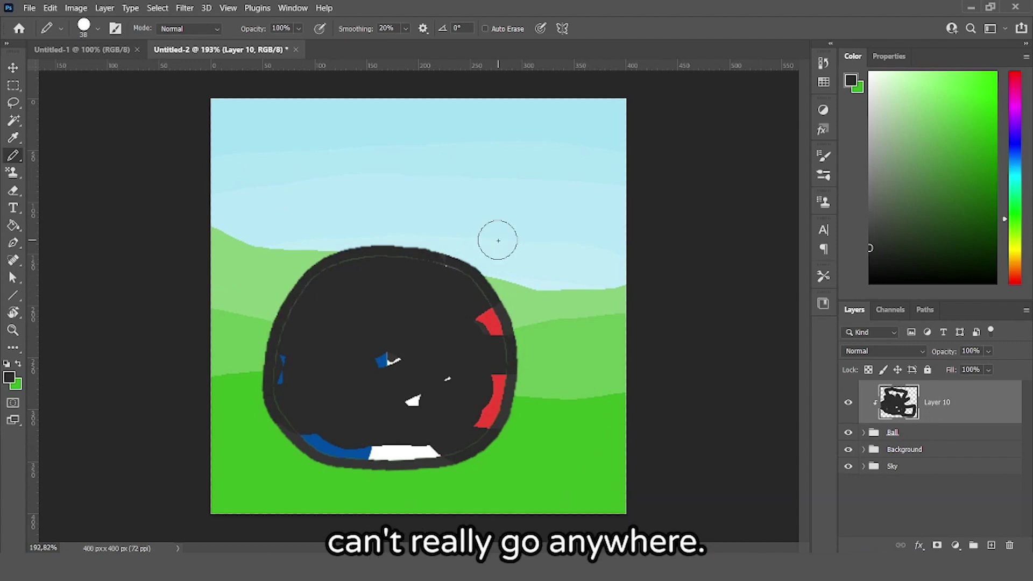
pyautogui.hotkey('ctrl', 'z')
# Reduce the Pencil's brush size to 8 px.
pyautogui.scroll(4, 260, 369)
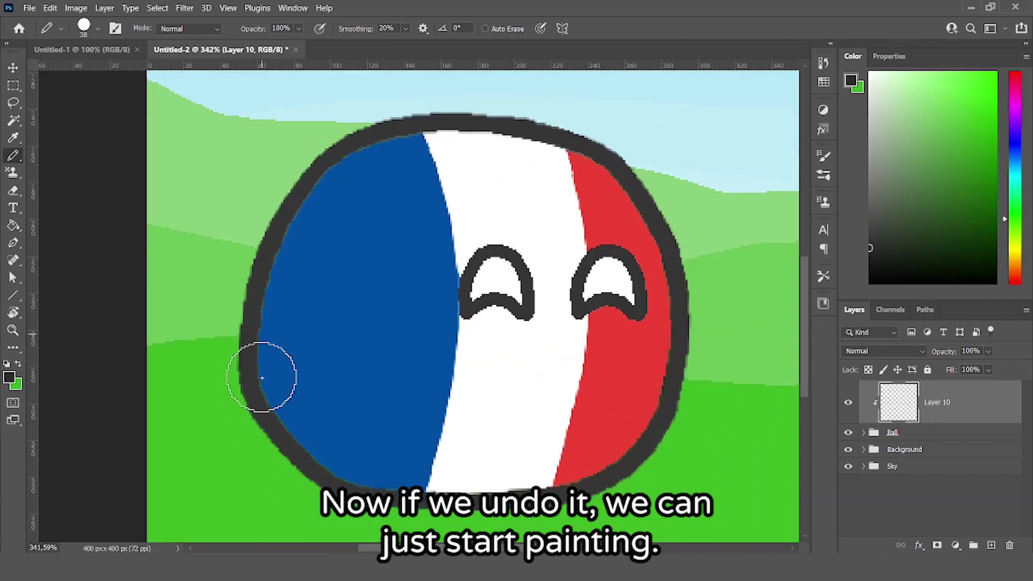
pyautogui.scroll(-3, 243, 261)
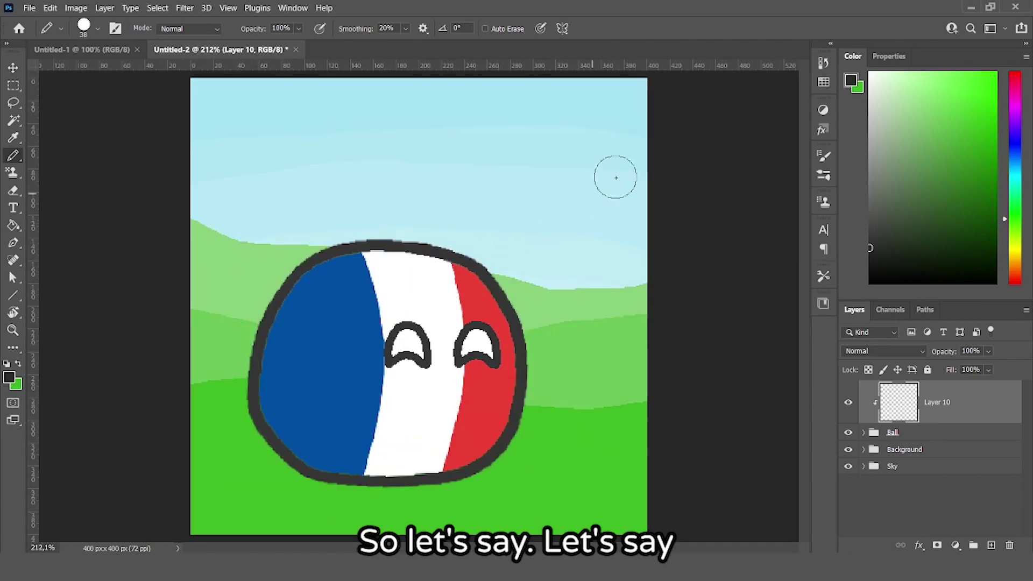
pyautogui.press('[')
pyautogui.press('[')
pyautogui.press('[')
pyautogui.moveTo(473, 306); pyautogui.dragTo(486, 297)
pyautogui.moveTo(429, 335)
pyautogui.mouseDown()
pyautogui.moveTo(382, 365)
pyautogui.moveTo(387, 318)
pyautogui.moveTo(362, 374)
pyautogui.moveTo(424, 381)
pyautogui.mouseUp()
pyautogui.hotkey('ctrl', 'z')
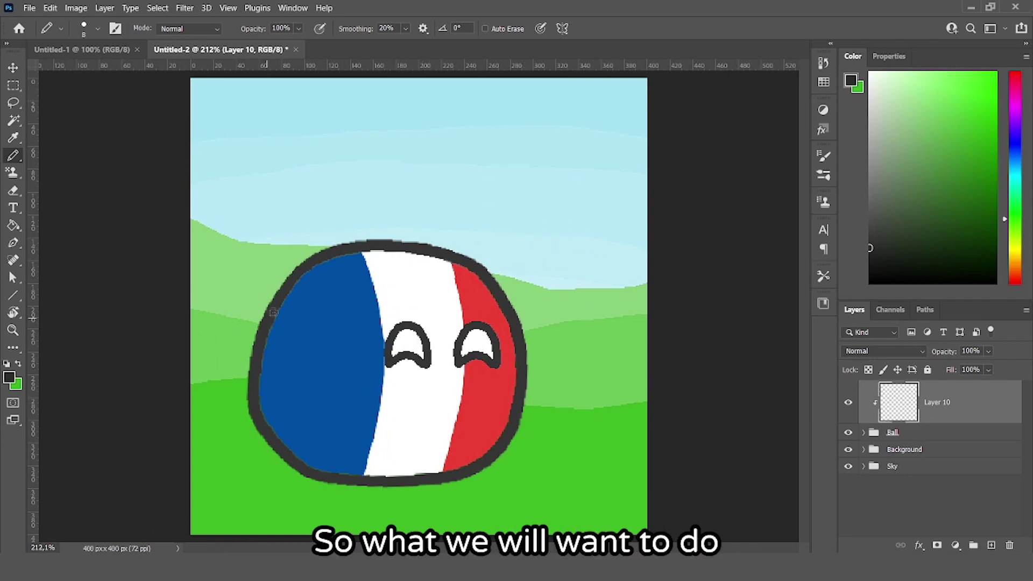
# Outline a curved shadow area along the ball's lower edge on Layer 10 with the Pencil and fill it with dark grey.
pyautogui.moveTo(268, 327)
pyautogui.mouseDown()
pyautogui.moveTo(287, 377)
pyautogui.moveTo(483, 441)
pyautogui.moveTo(517, 434)
pyautogui.moveTo(253, 383)
pyautogui.moveTo(247, 420)
pyautogui.moveTo(281, 459)
pyautogui.moveTo(401, 490)
pyautogui.mouseUp()
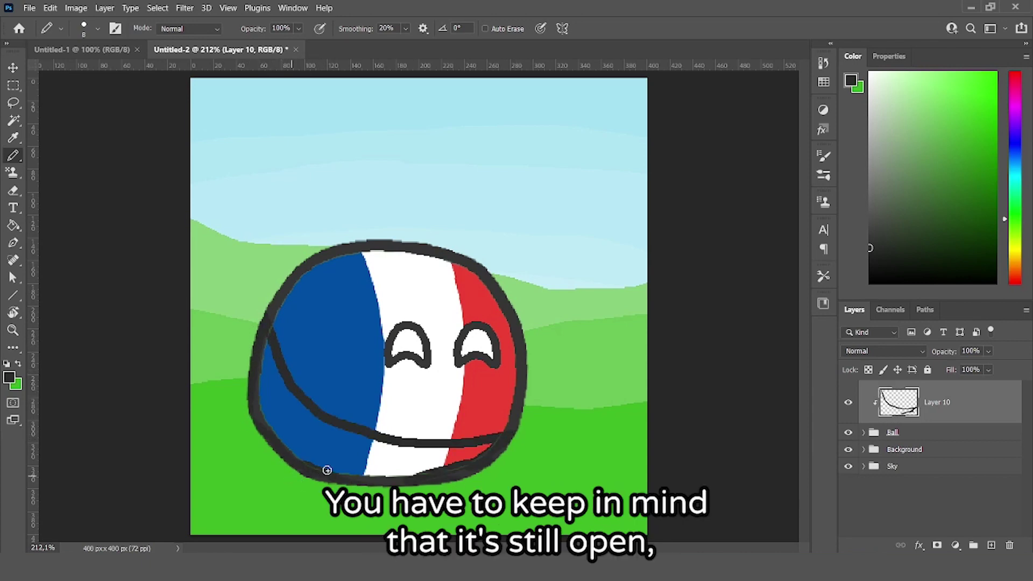
pyautogui.moveTo(297, 467); pyautogui.dragTo(469, 465)
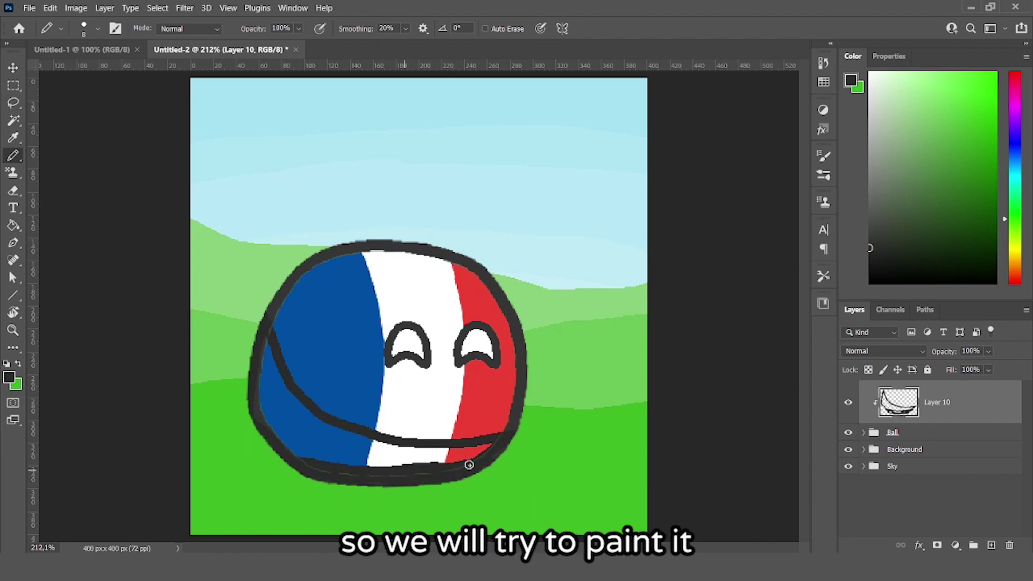
pyautogui.click(13, 225)
pyautogui.click(302, 440)
pyautogui.click(13, 156)
# Expand the Ball group and select its Flag layer.
pyautogui.scroll(10, 295, 406)
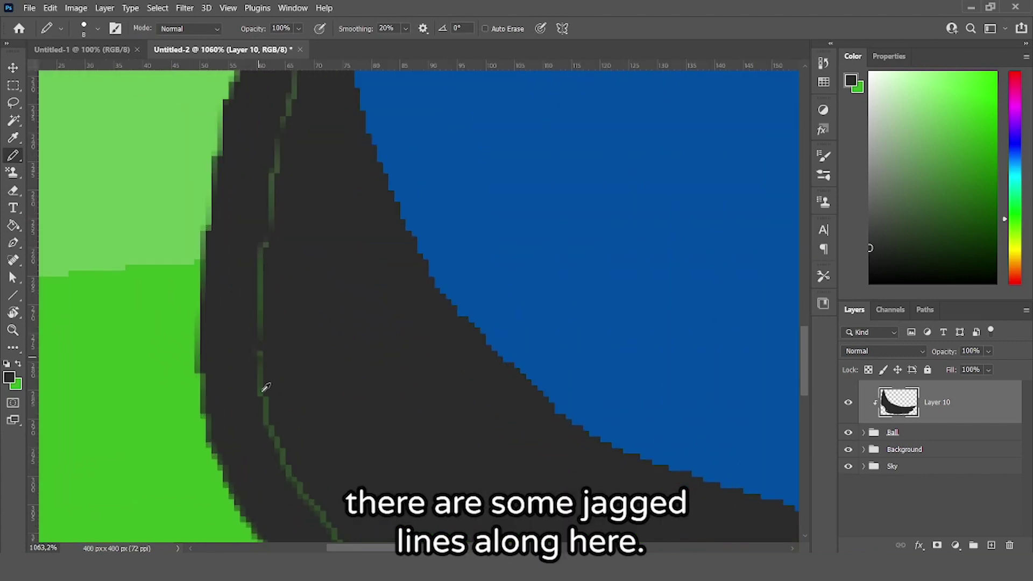
pyautogui.scroll(1, 262, 391)
pyautogui.scroll(-5, 263, 388)
pyautogui.scroll(7, 285, 231)
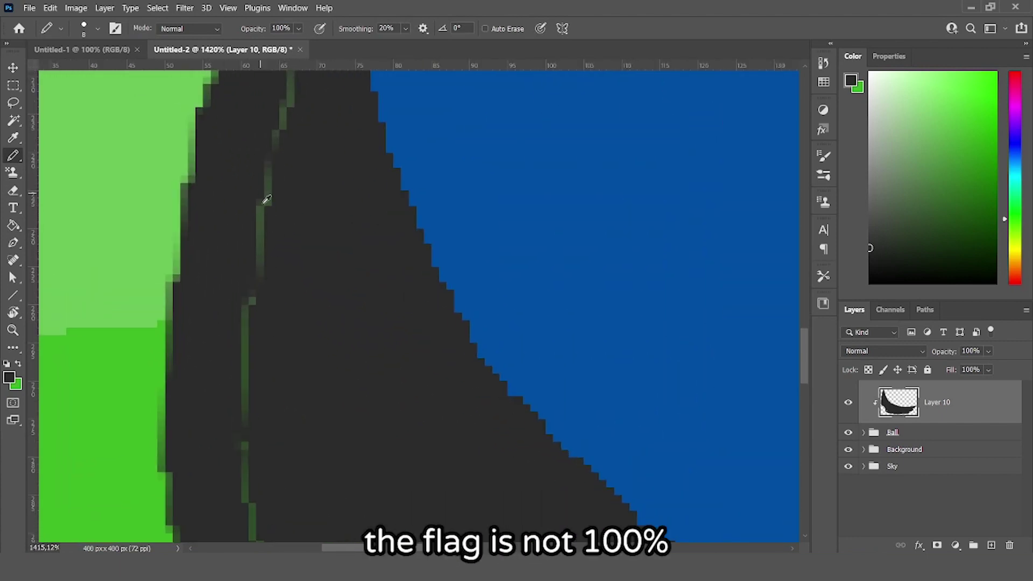
pyautogui.scroll(-2, 251, 306)
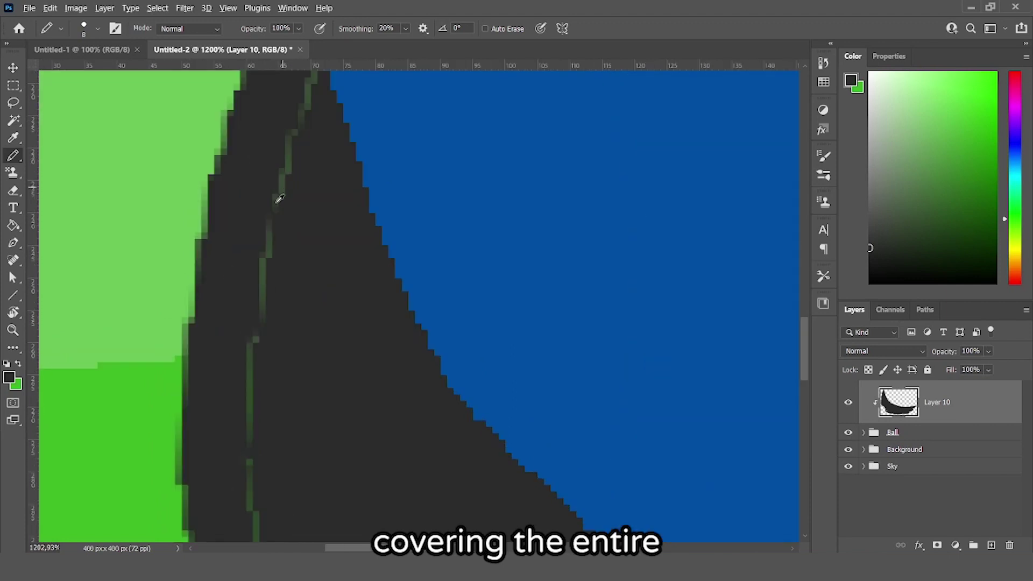
pyautogui.scroll(-3, 269, 295)
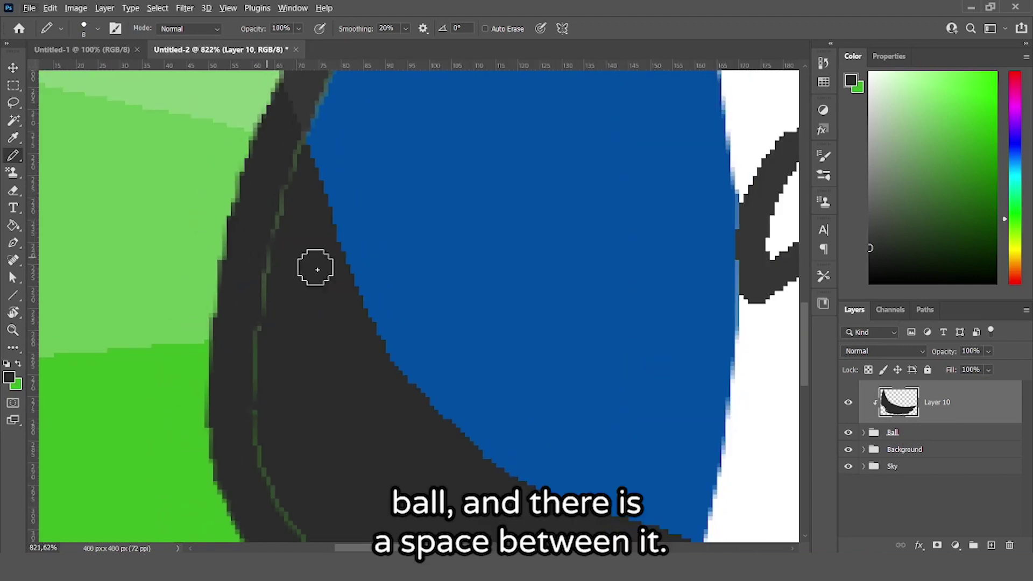
pyautogui.click(864, 432)
pyautogui.scroll(-10, 252, 421)
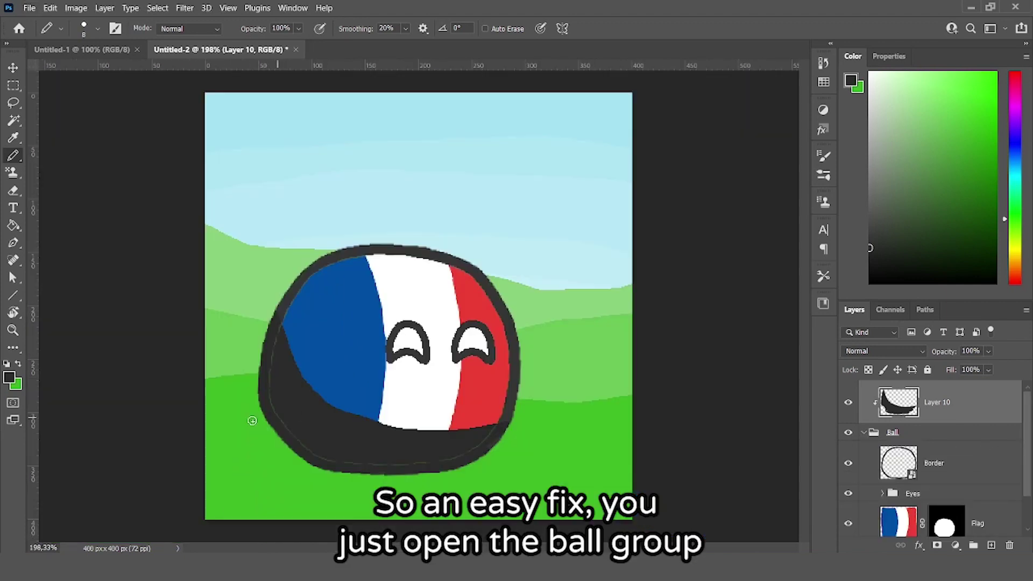
pyautogui.scroll(-1, 849, 513)
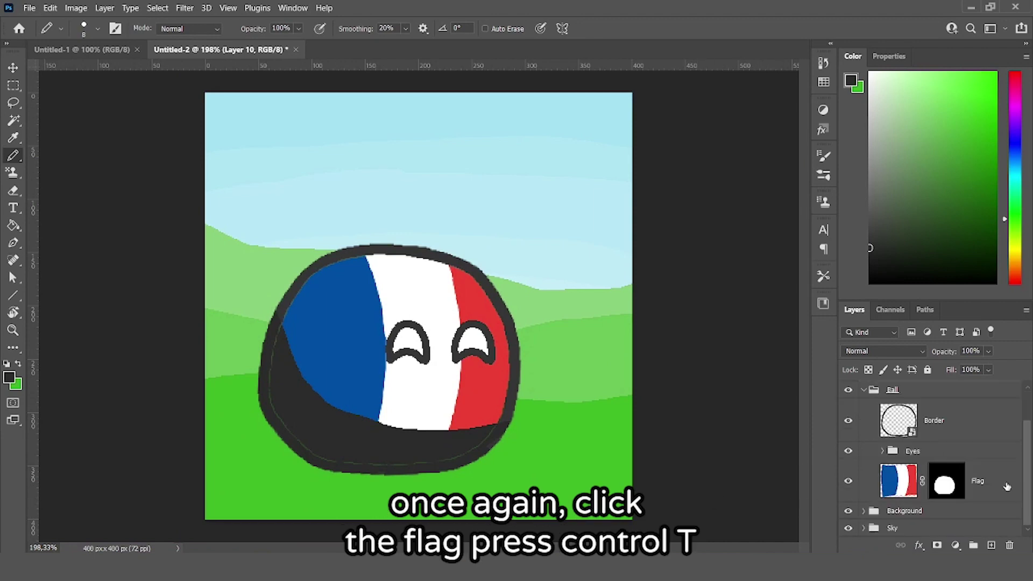
pyautogui.click(999, 489)
pyautogui.hotkey('ctrl', 't')
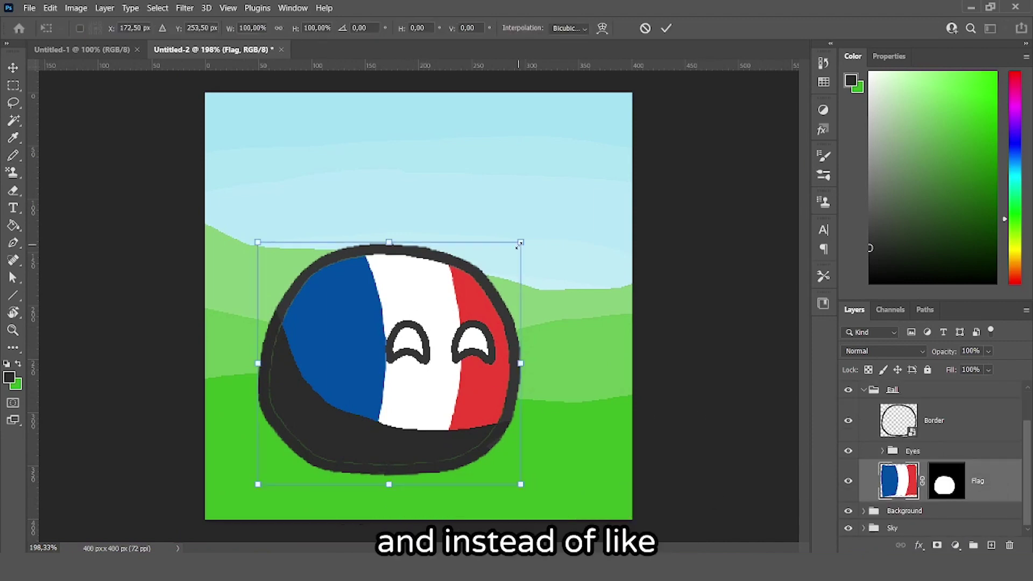
pyautogui.moveTo(519, 242); pyautogui.dragTo(568, 214)
pyautogui.moveTo(527, 285); pyautogui.dragTo(505, 303)
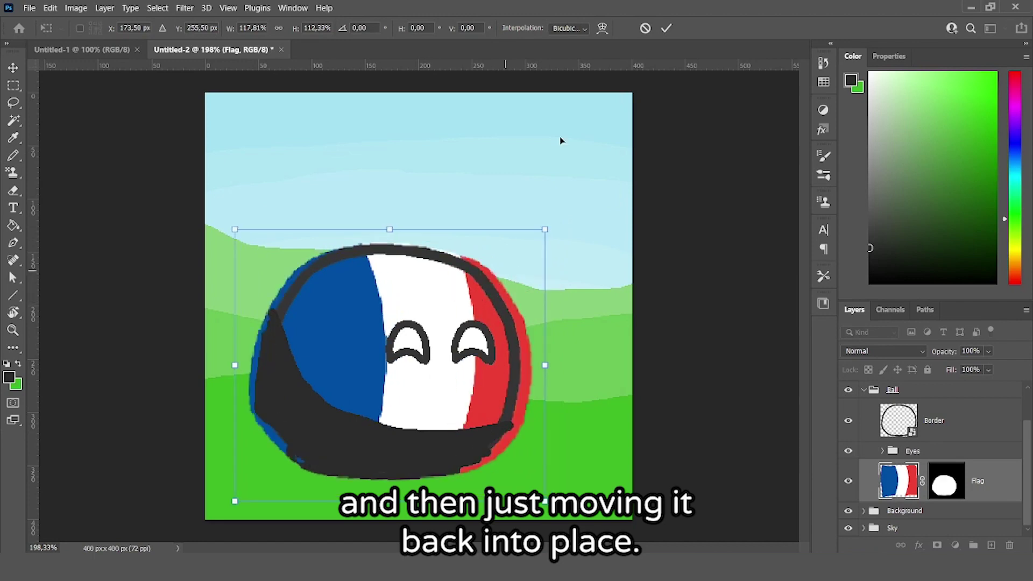
pyautogui.click(645, 28)
# Scale the Flag layer up slightly about its centre to close the gap between the flag and the ball's border.
pyautogui.hotkey('ctrl', 't')
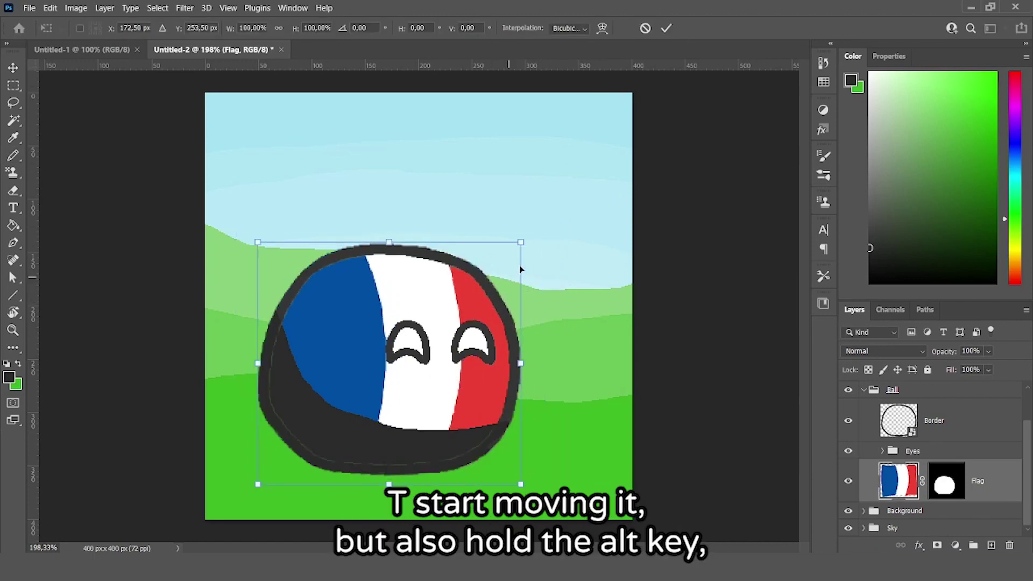
pyautogui.moveTo(521, 242)
pyautogui.mouseDown()
pyautogui.moveTo(580, 220)
pyautogui.moveTo(573, 272)
pyautogui.moveTo(630, 156)
pyautogui.moveTo(549, 272)
pyautogui.moveTo(551, 213)
pyautogui.moveTo(538, 263)
pyautogui.moveTo(581, 182)
pyautogui.moveTo(534, 254)
pyautogui.mouseUp()
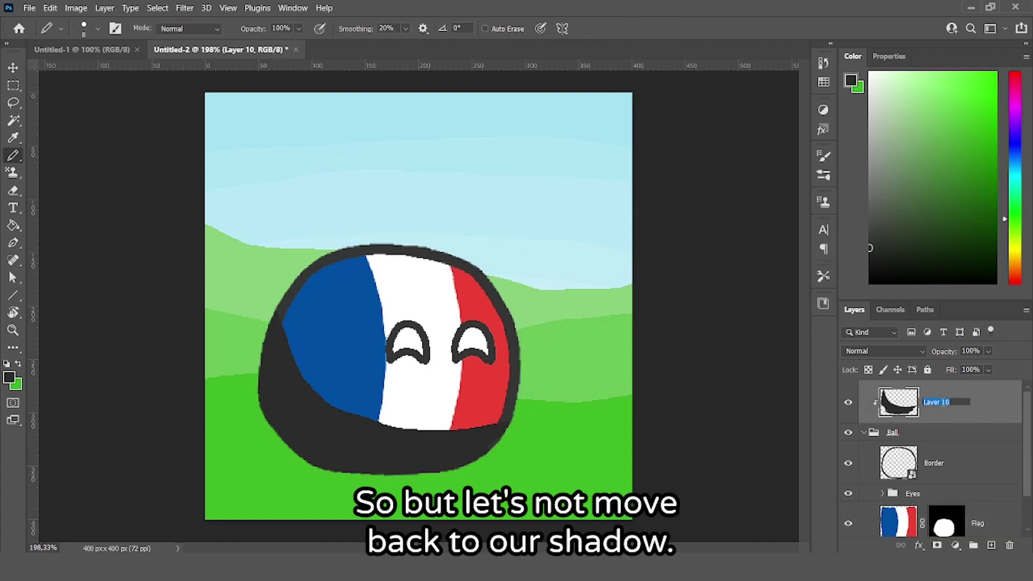
# Rename Layer 10 as Shadow.
pyautogui.write('Shaodw')
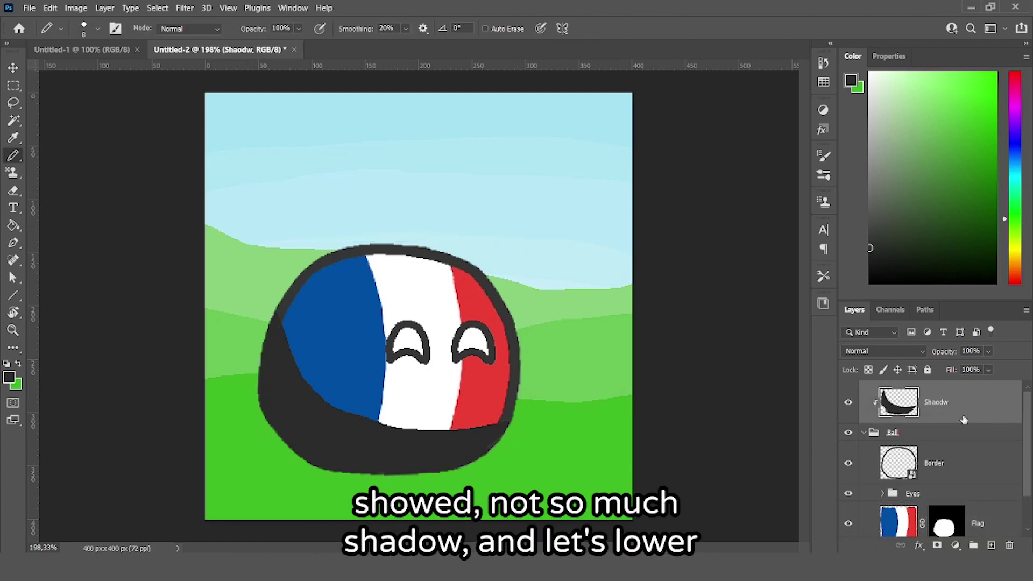
pyautogui.hotkey('ctrl', 'a')
pyautogui.write('Shadow')
pyautogui.press('Return')
# Lower the Shadow layer's opacity to 20% and return to the Move tool.
pyautogui.moveTo(975, 354); pyautogui.dragTo(942, 350)
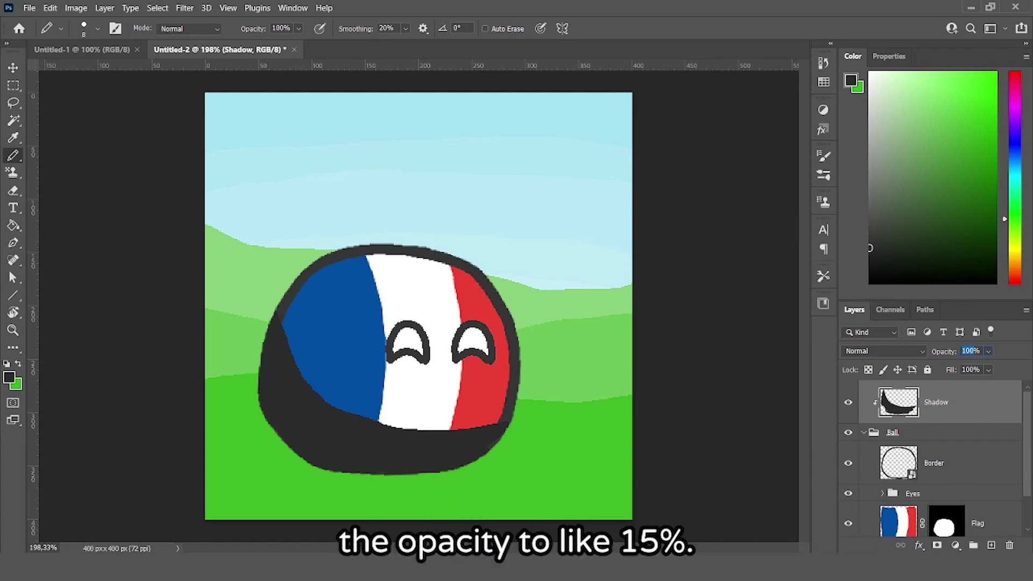
pyautogui.write('15')
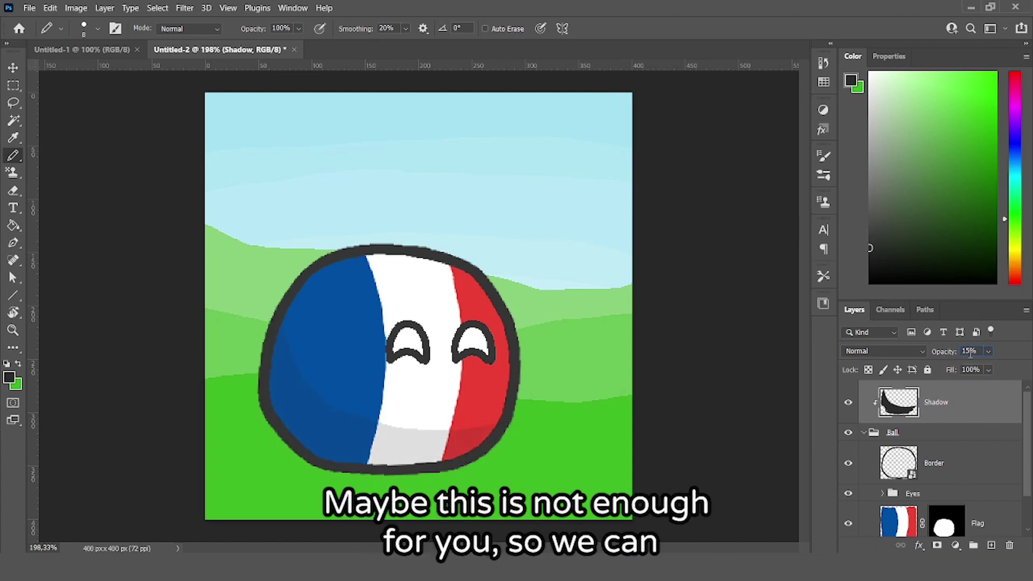
pyautogui.write('20')
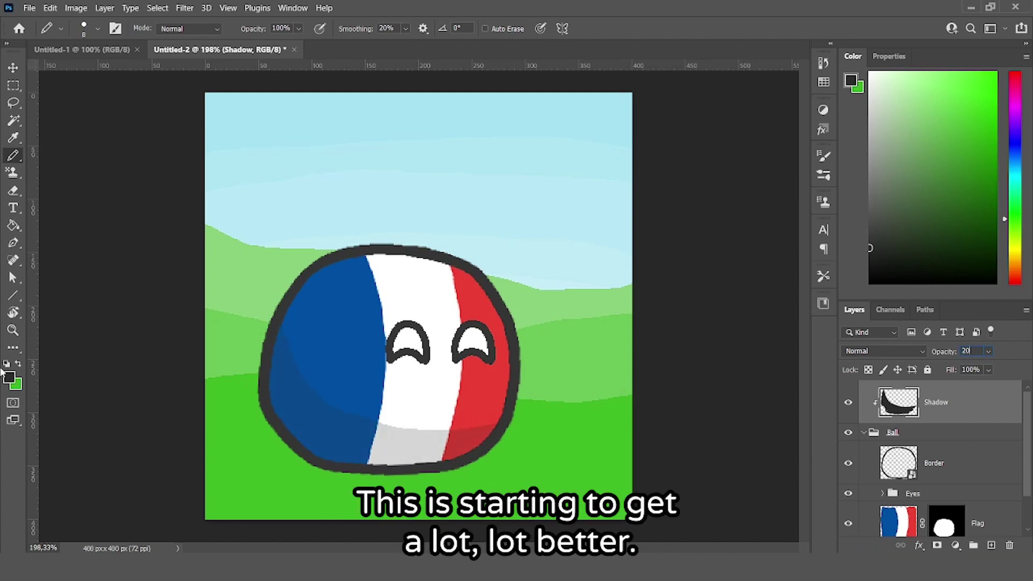
pyautogui.click(13, 67)
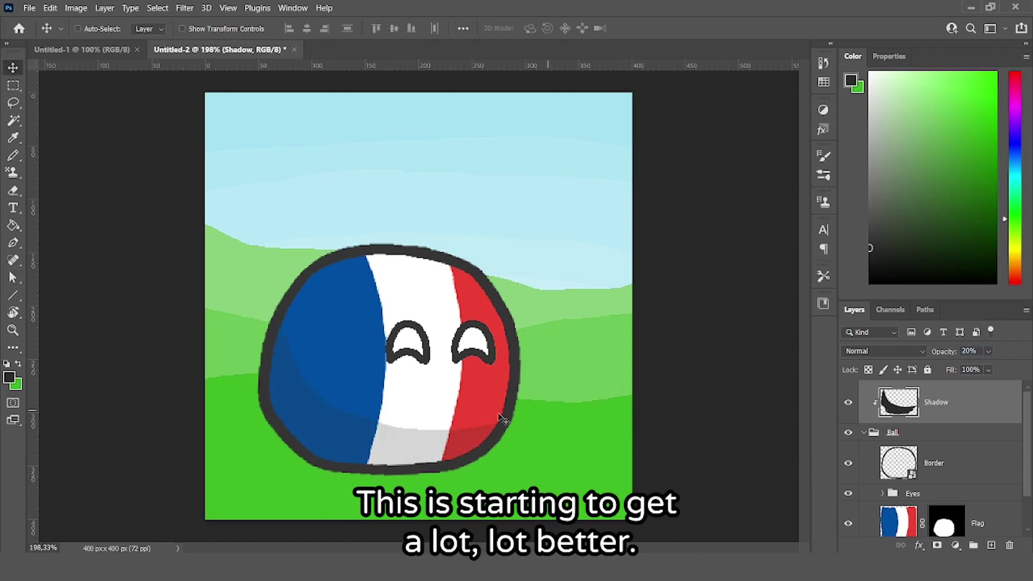
# Collapse the Ball group and add a new layer directly beneath it, above the Background group.
pyautogui.scroll(-2, 353, 398)
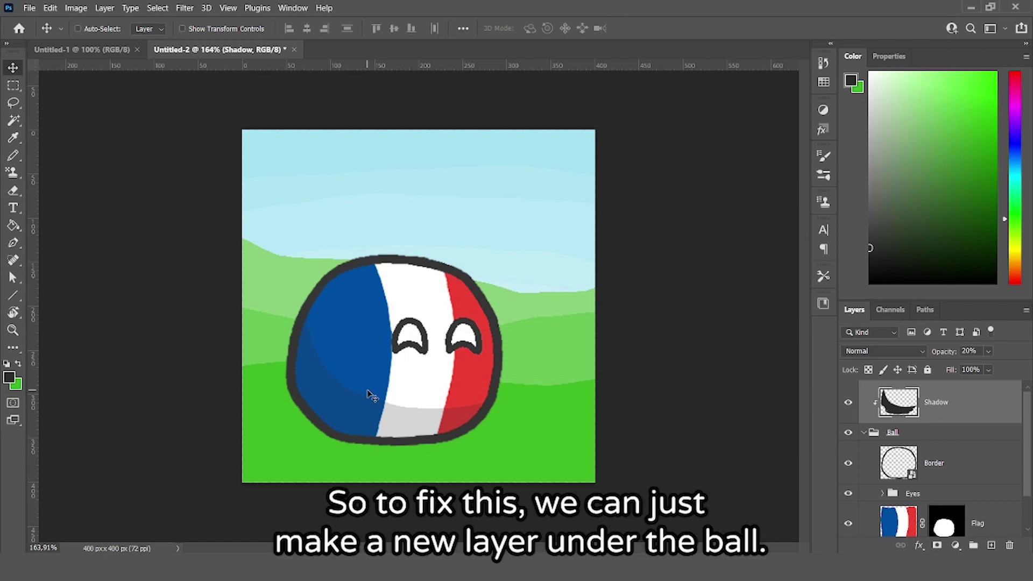
pyautogui.scroll(-1, 873, 516)
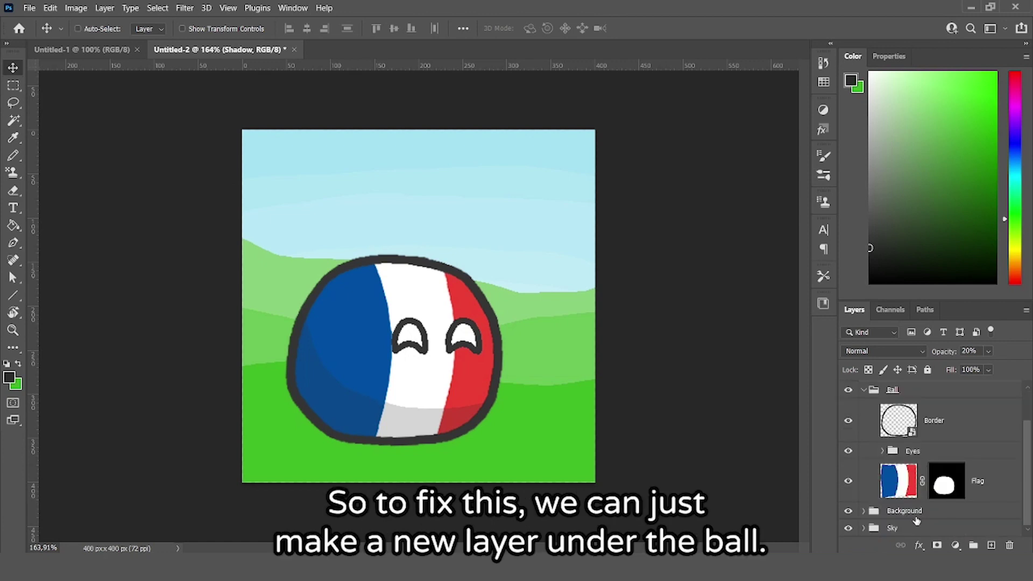
pyautogui.click(864, 389)
pyautogui.click(902, 451)
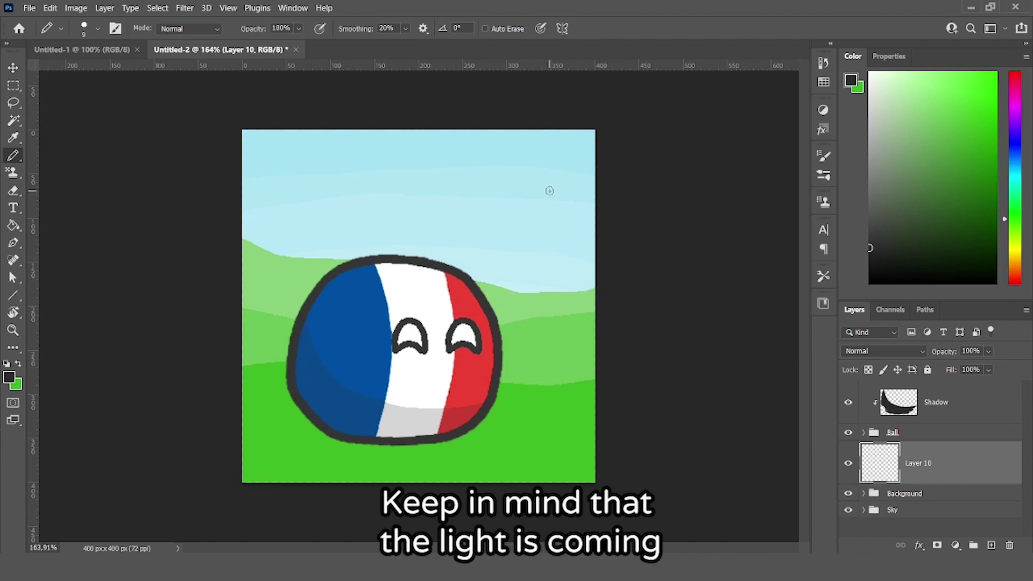
pyautogui.moveTo(554, 185); pyautogui.dragTo(485, 237)
pyautogui.moveTo(494, 195)
pyautogui.mouseDown()
pyautogui.moveTo(487, 244)
pyautogui.moveTo(524, 246)
pyautogui.mouseUp()
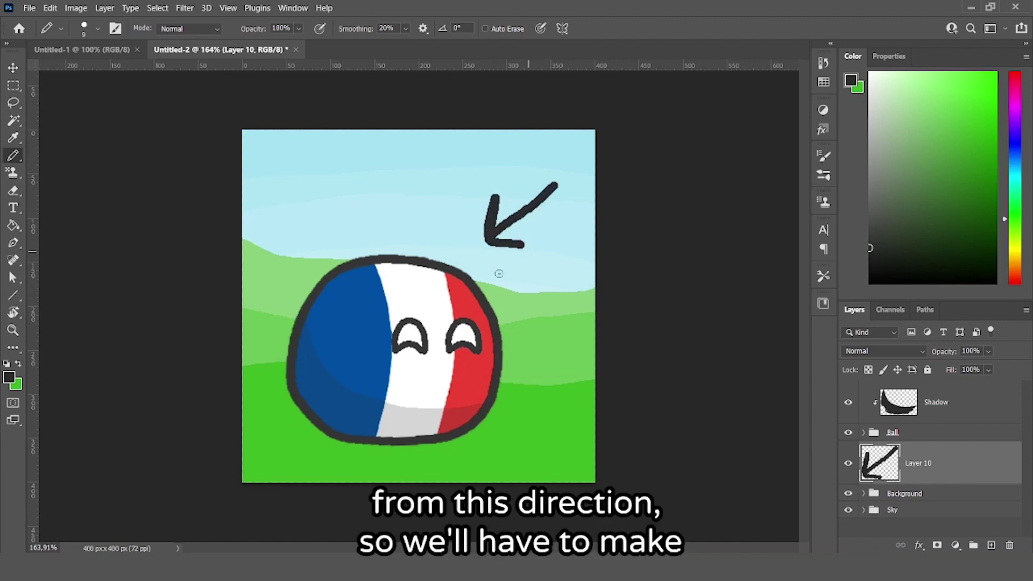
pyautogui.moveTo(457, 443)
pyautogui.mouseDown()
pyautogui.moveTo(393, 462)
pyautogui.moveTo(279, 459)
pyautogui.moveTo(252, 443)
pyautogui.moveTo(295, 398)
pyautogui.mouseUp()
pyautogui.moveTo(510, 423); pyautogui.dragTo(559, 452)
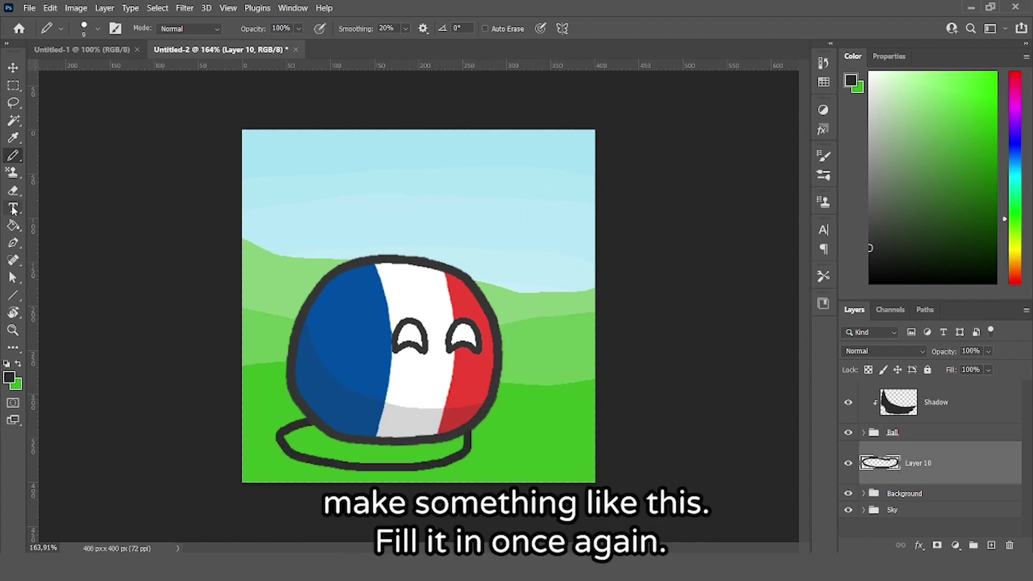
# Fill the ground shadow outline beneath the ball with dark grey and lower its layer's opacity to 31%.
pyautogui.click(13, 225)
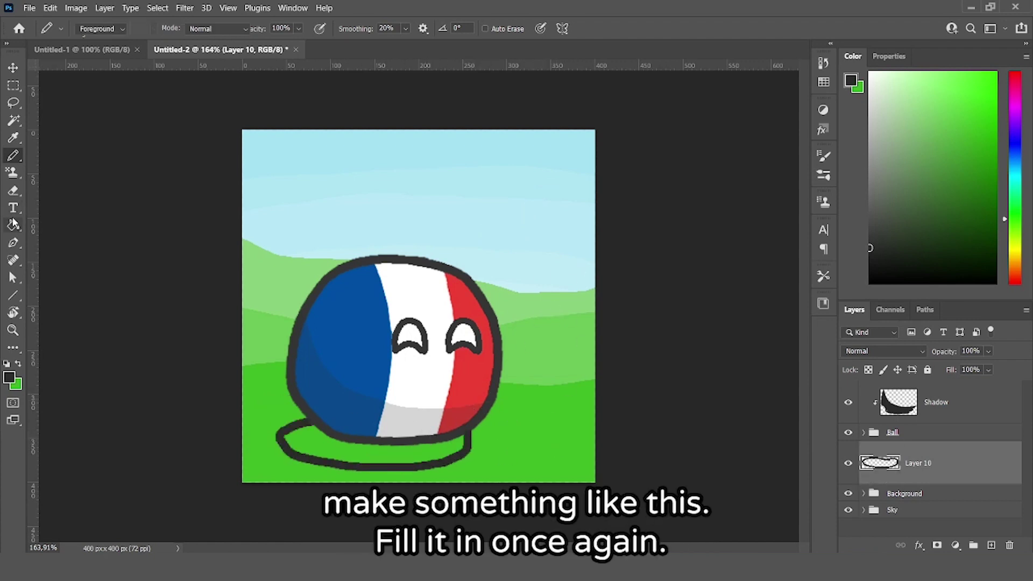
pyautogui.click(317, 445)
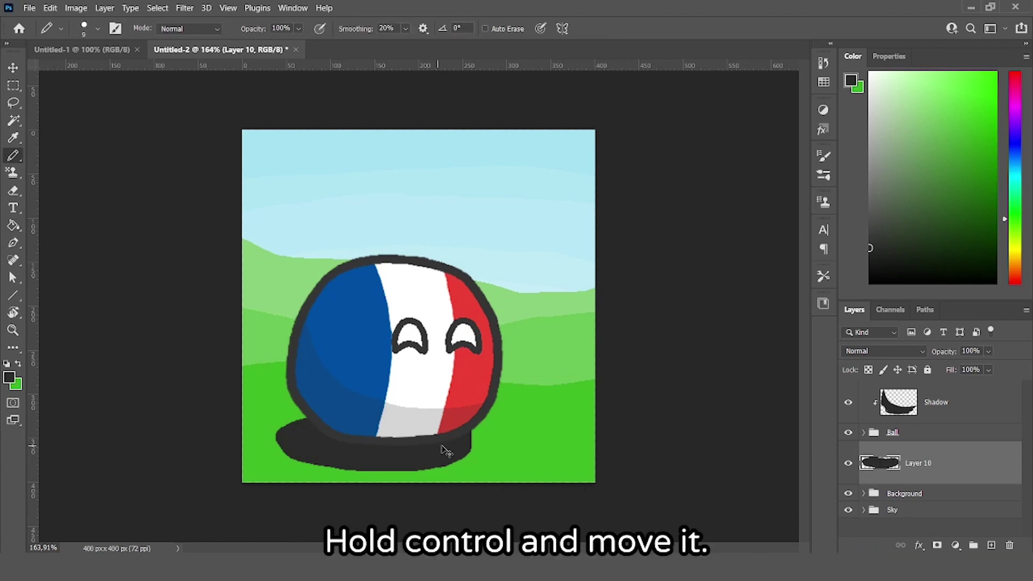
pyautogui.moveTo(445, 453); pyautogui.dragTo(437, 445)
pyautogui.moveTo(437, 446); pyautogui.dragTo(437, 437)
pyautogui.moveTo(939, 353); pyautogui.dragTo(914, 353)
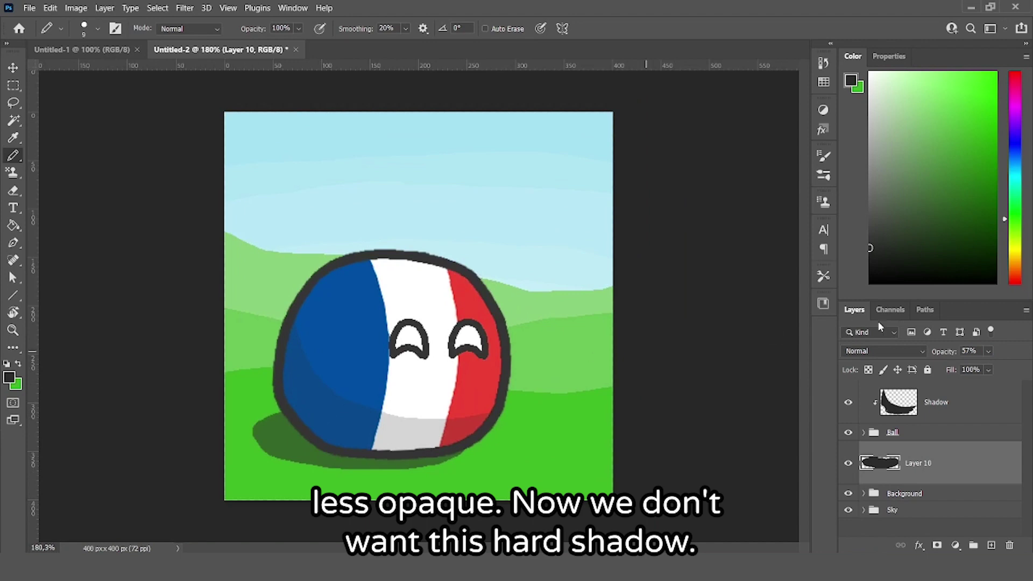
pyautogui.moveTo(950, 354); pyautogui.dragTo(928, 387)
# Duplicate the ground shadow layer and scale the copy down into a smaller inner shadow directly beneath the ball.
pyautogui.moveTo(945, 478); pyautogui.dragTo(918, 457)
pyautogui.hotkey('ctrl', 't')
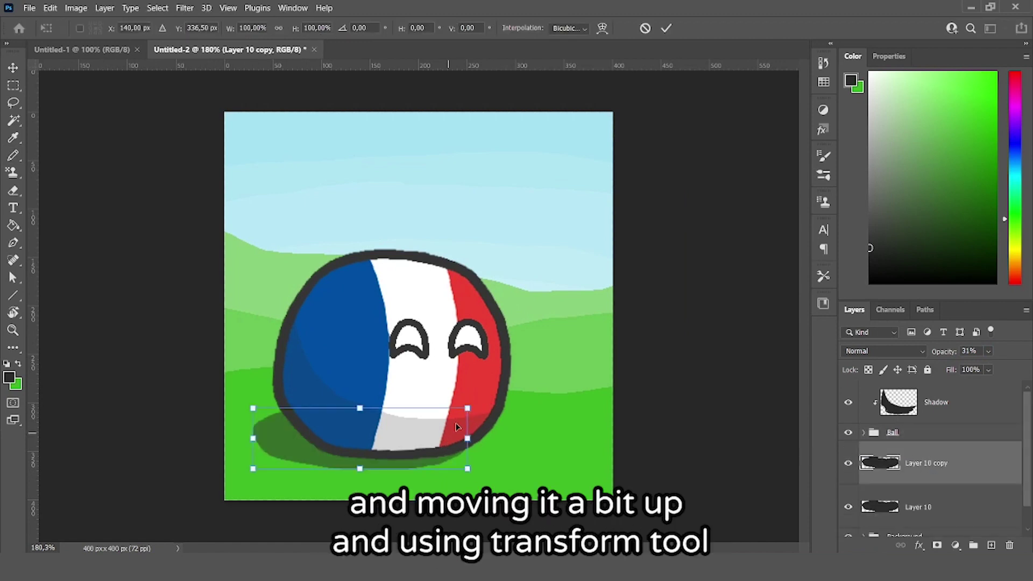
pyautogui.moveTo(467, 409); pyautogui.dragTo(398, 429)
pyautogui.moveTo(359, 459); pyautogui.dragTo(407, 447)
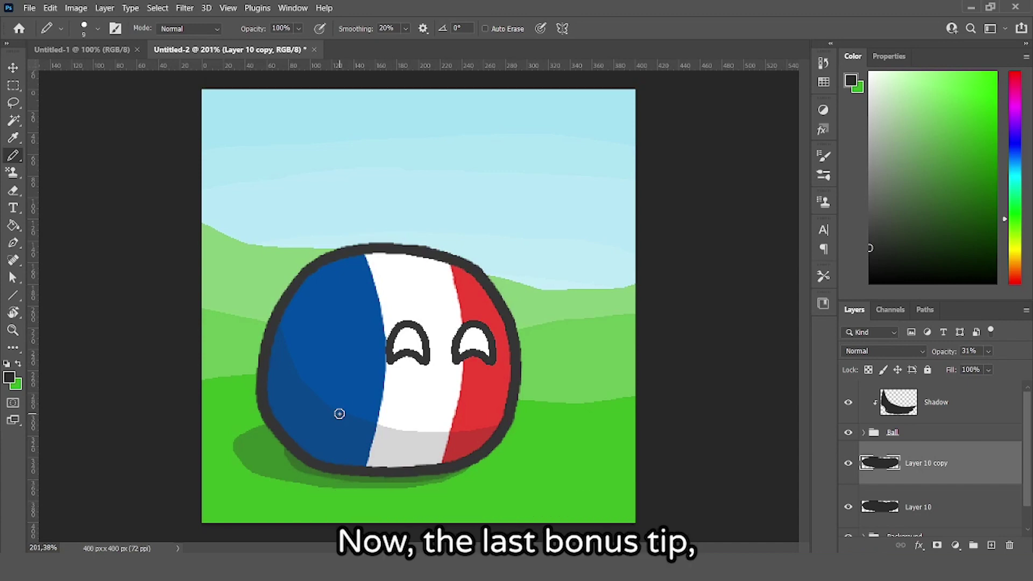
# Expand the Ball group and add a new layer above its Border layer.
pyautogui.scroll(-1, 927, 498)
pyautogui.scroll(1, 927, 498)
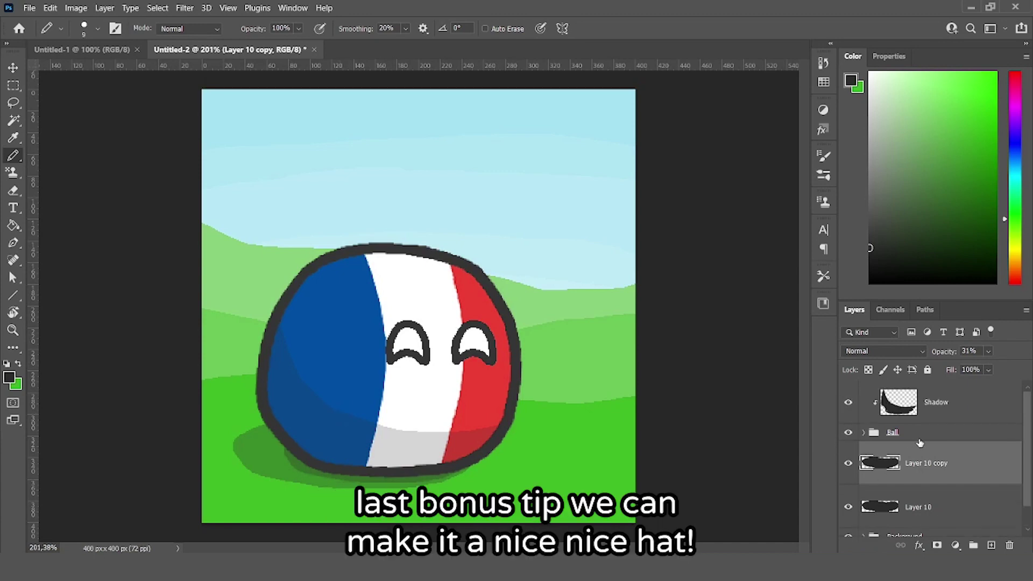
pyautogui.click(883, 433)
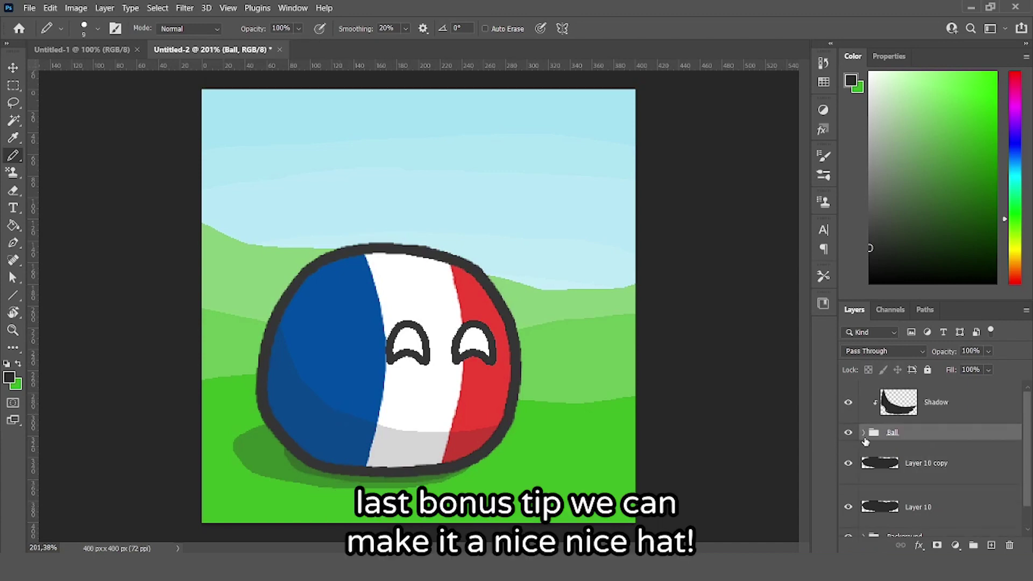
pyautogui.click(864, 433)
pyautogui.click(947, 475)
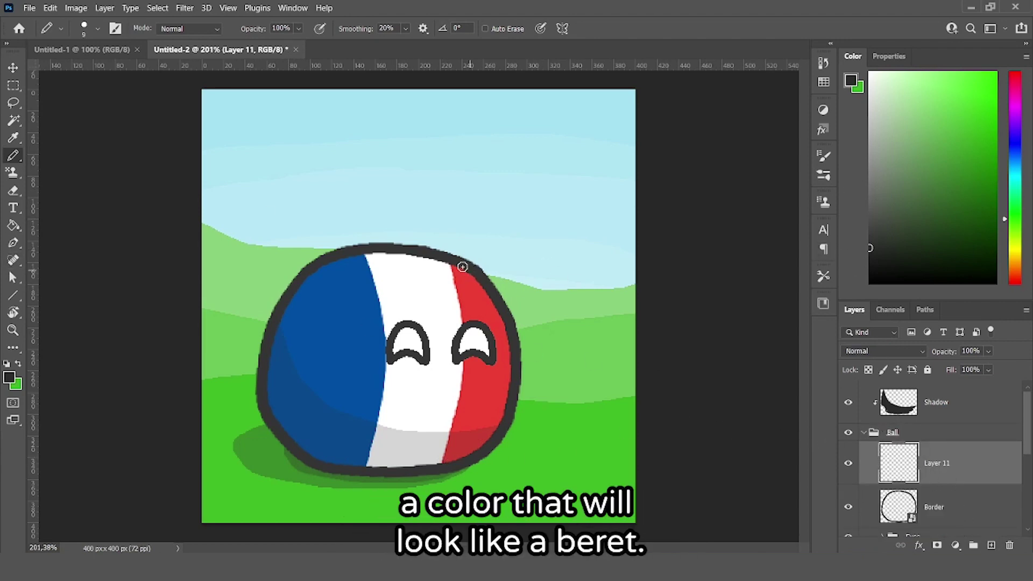
pyautogui.scroll(5, 463, 267)
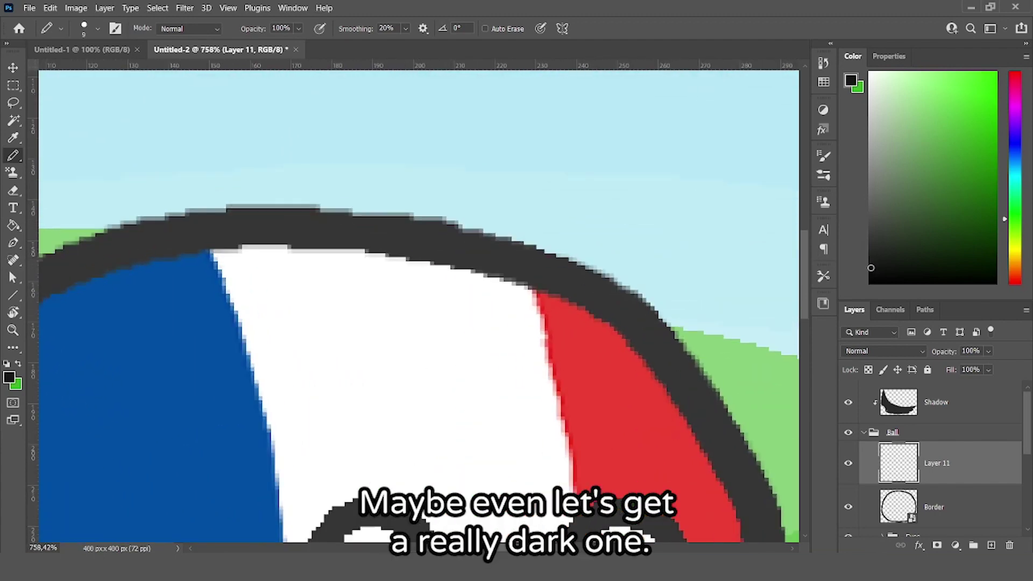
pyautogui.scroll(-5, 635, 247)
pyautogui.scroll(2, 565, 240)
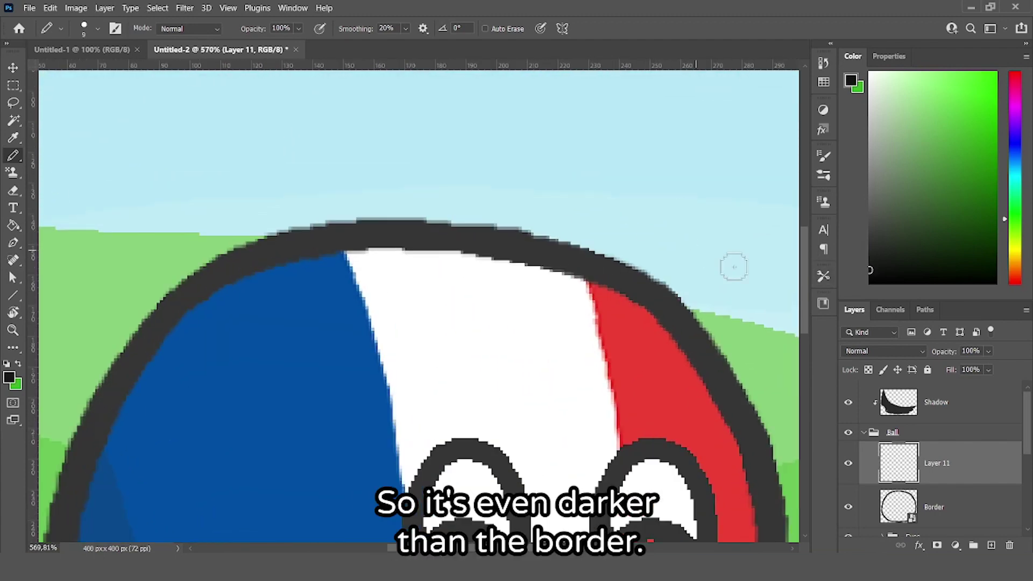
pyautogui.scroll(-3, 493, 268)
pyautogui.scroll(2, 381, 273)
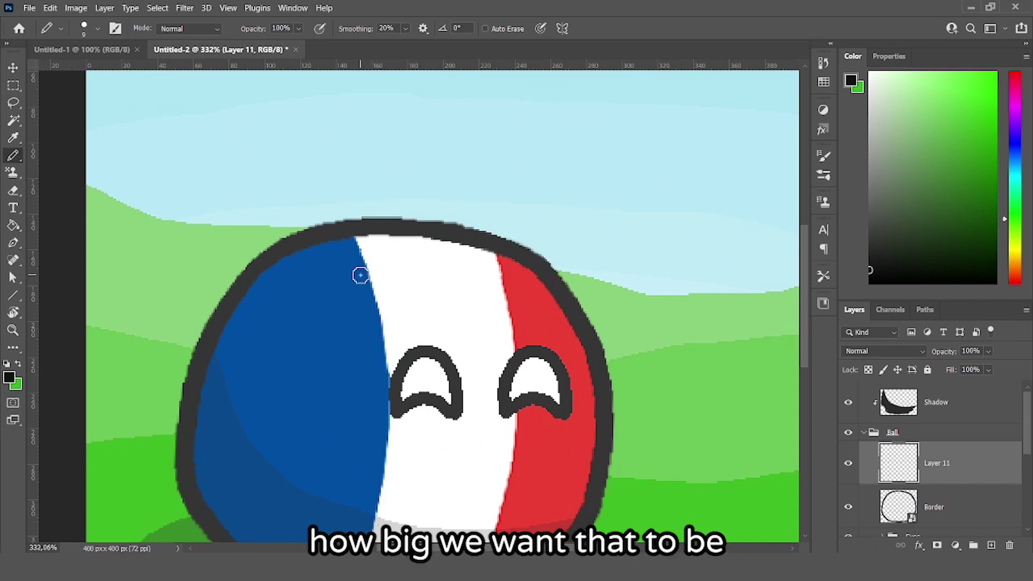
pyautogui.moveTo(483, 237)
pyautogui.mouseDown()
pyautogui.moveTo(476, 209)
pyautogui.moveTo(346, 188)
pyautogui.moveTo(404, 230)
pyautogui.moveTo(487, 238)
pyautogui.mouseUp()
pyautogui.moveTo(583, 318)
pyautogui.mouseDown()
pyautogui.moveTo(597, 209)
pyautogui.moveTo(520, 177)
pyautogui.moveTo(259, 158)
pyautogui.moveTo(234, 320)
pyautogui.moveTo(388, 301)
pyautogui.moveTo(645, 335)
pyautogui.mouseUp()
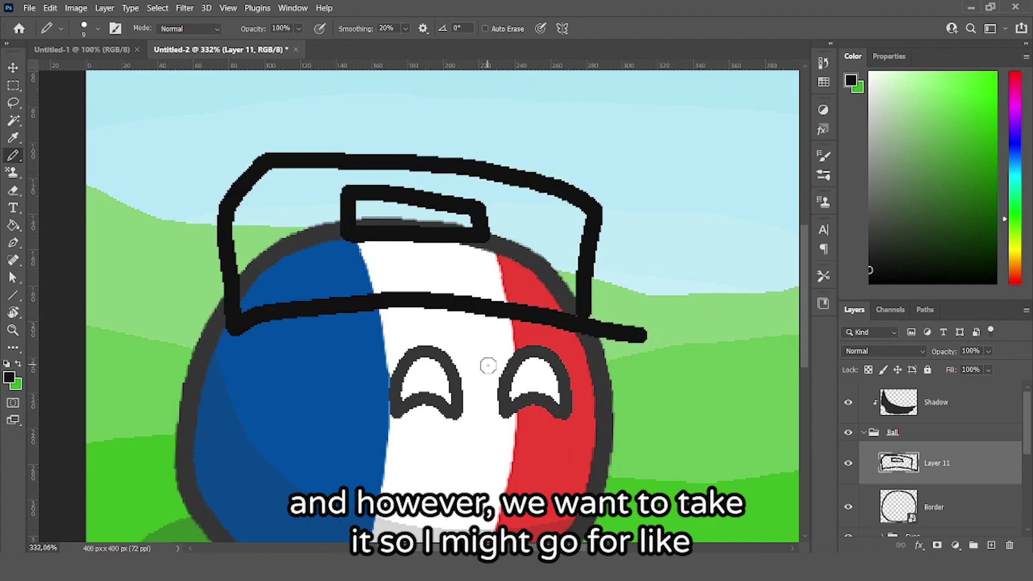
pyautogui.hotkey('ctrl', 'z')
pyautogui.hotkey('ctrl', 'z')
# Draw a small beret with a short stem on top of the ball, fill it with near-black and tidy its lower-left edge.
pyautogui.scroll(5, 425, 248)
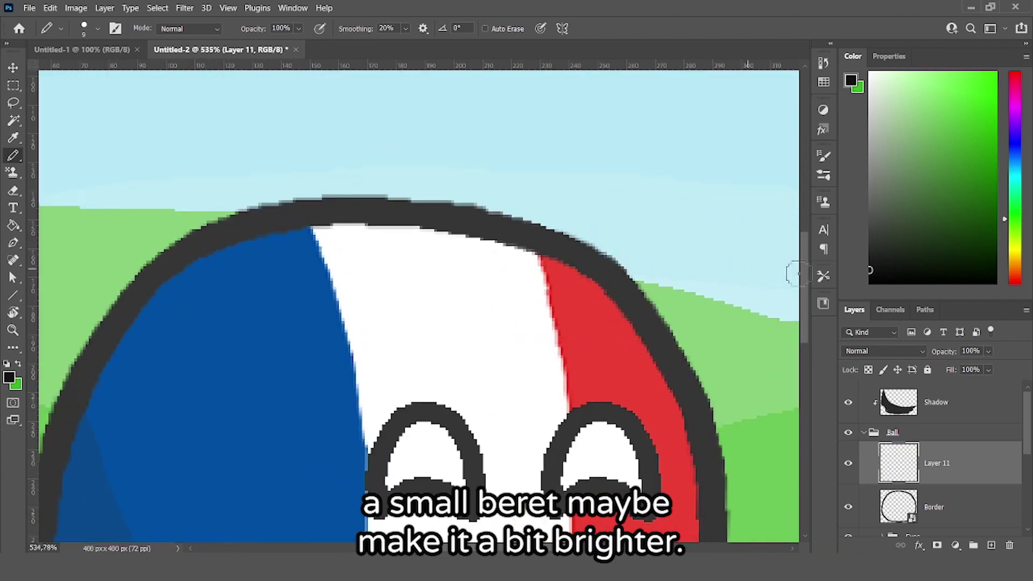
pyautogui.moveTo(551, 245)
pyautogui.mouseDown()
pyautogui.moveTo(312, 215)
pyautogui.moveTo(280, 237)
pyautogui.moveTo(258, 234)
pyautogui.moveTo(533, 185)
pyautogui.moveTo(558, 201)
pyautogui.moveTo(552, 243)
pyautogui.mouseUp()
pyautogui.moveTo(420, 159); pyautogui.dragTo(416, 141)
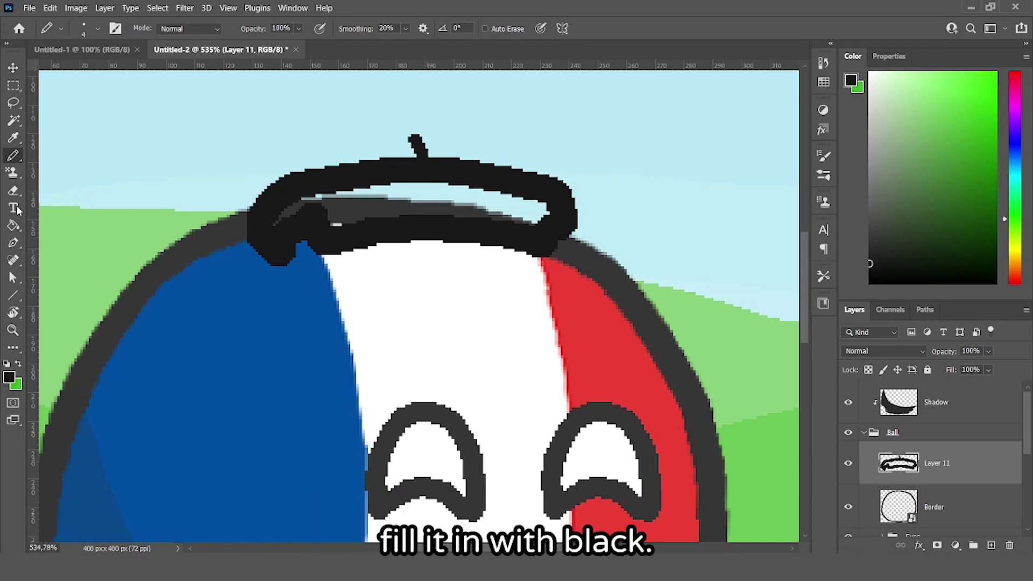
pyautogui.click(13, 225)
pyautogui.click(470, 210)
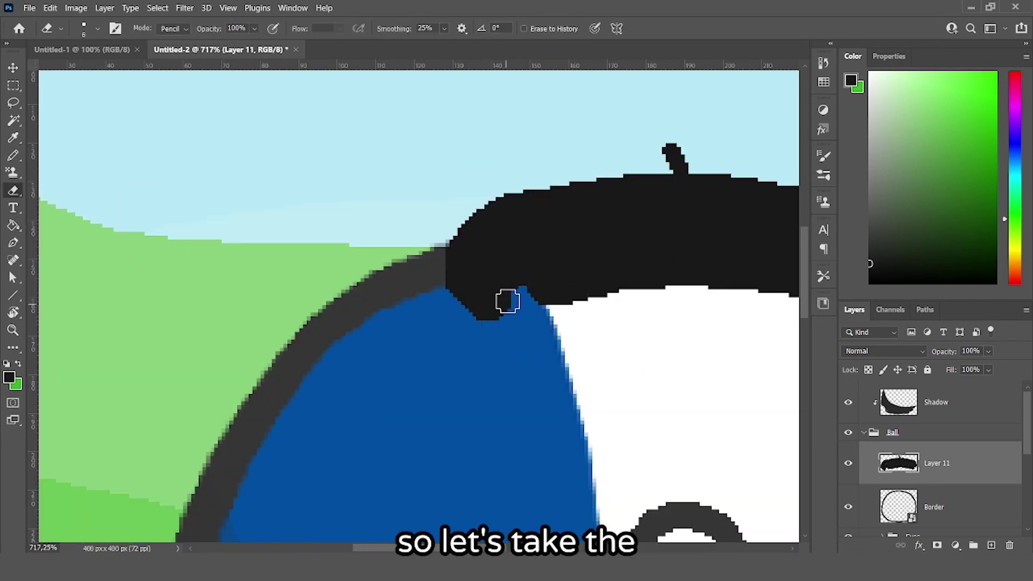
pyautogui.moveTo(508, 301)
pyautogui.mouseDown()
pyautogui.moveTo(484, 324)
pyautogui.moveTo(510, 296)
pyautogui.mouseUp()
pyautogui.scroll(-3, 441, 297)
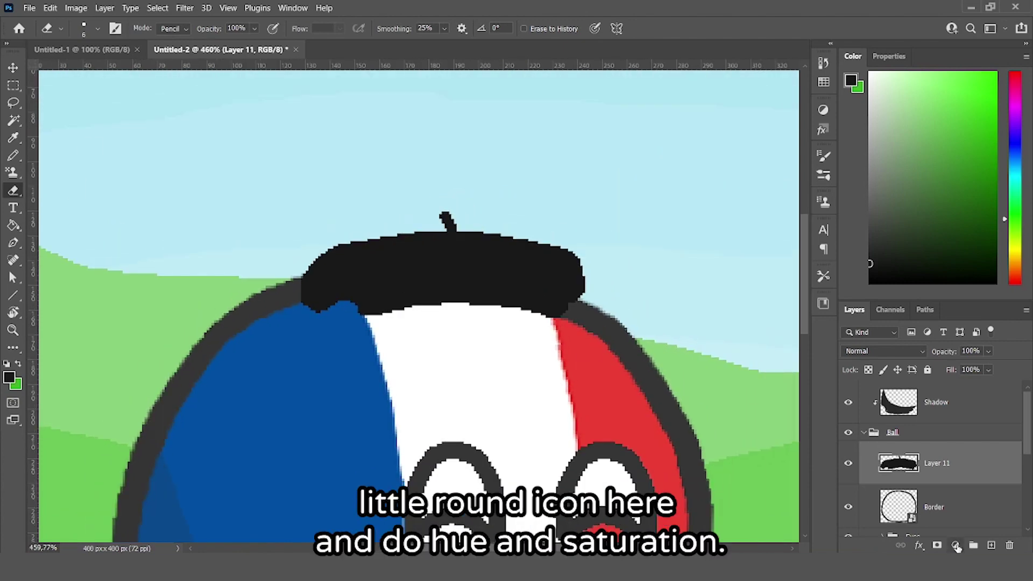
# Add a Hue/Saturation adjustment clipped to the beret layer with Lightness +12, and move the beret up slightly.
pyautogui.click(956, 546)
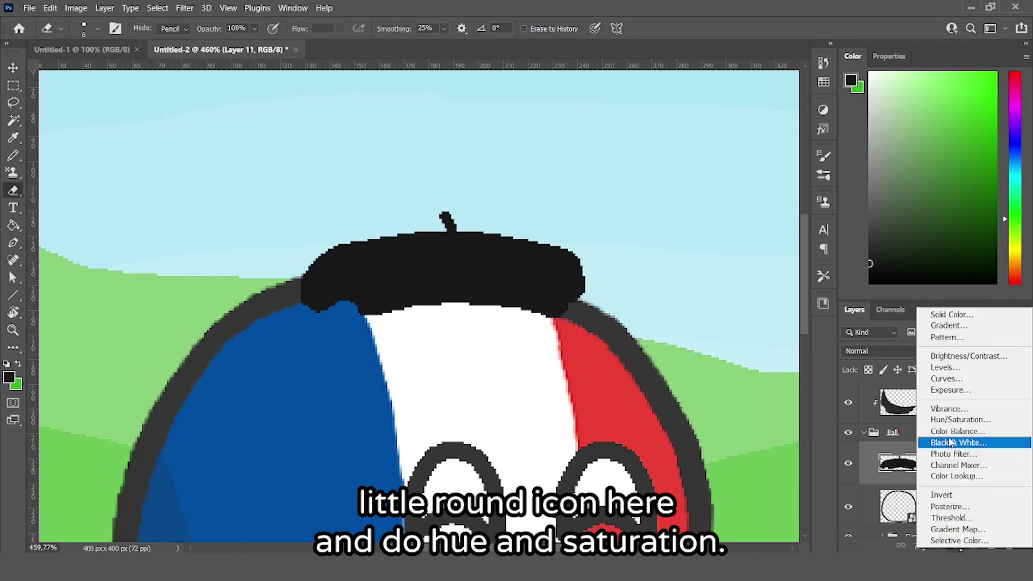
pyautogui.click(952, 421)
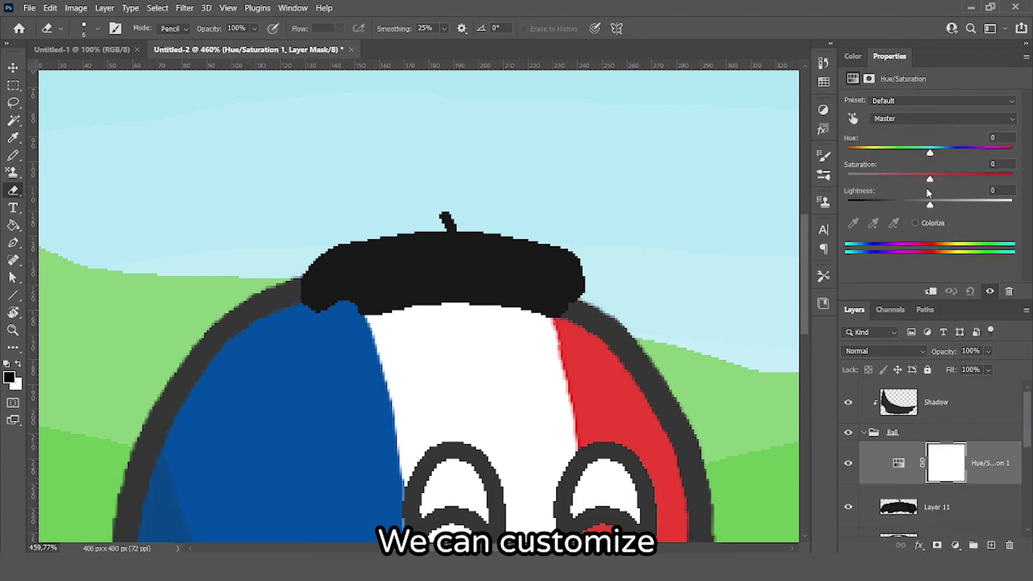
pyautogui.moveTo(929, 204); pyautogui.dragTo(949, 218)
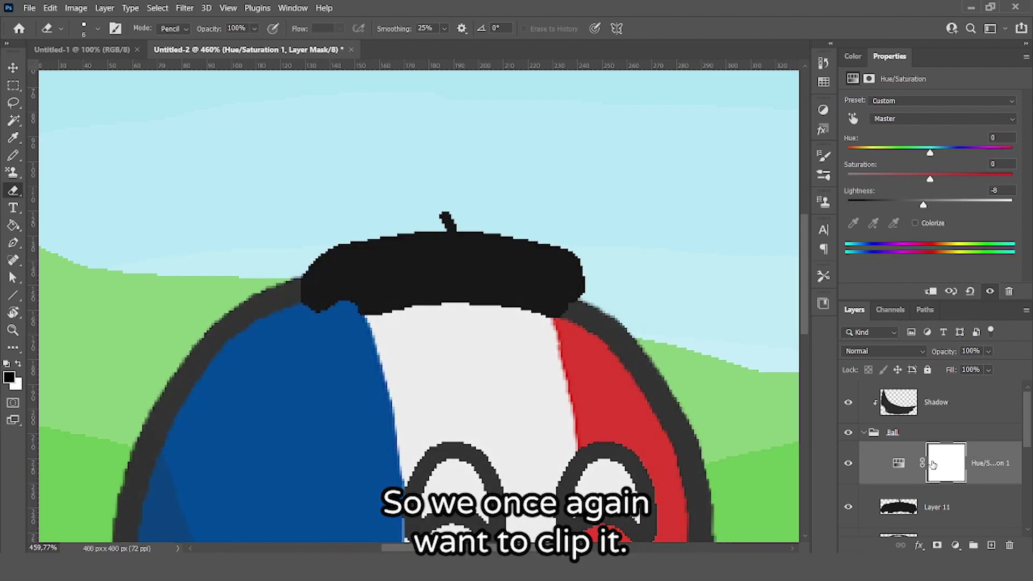
pyautogui.keyDown('alt'); pyautogui.click(916, 482); pyautogui.keyUp('alt')
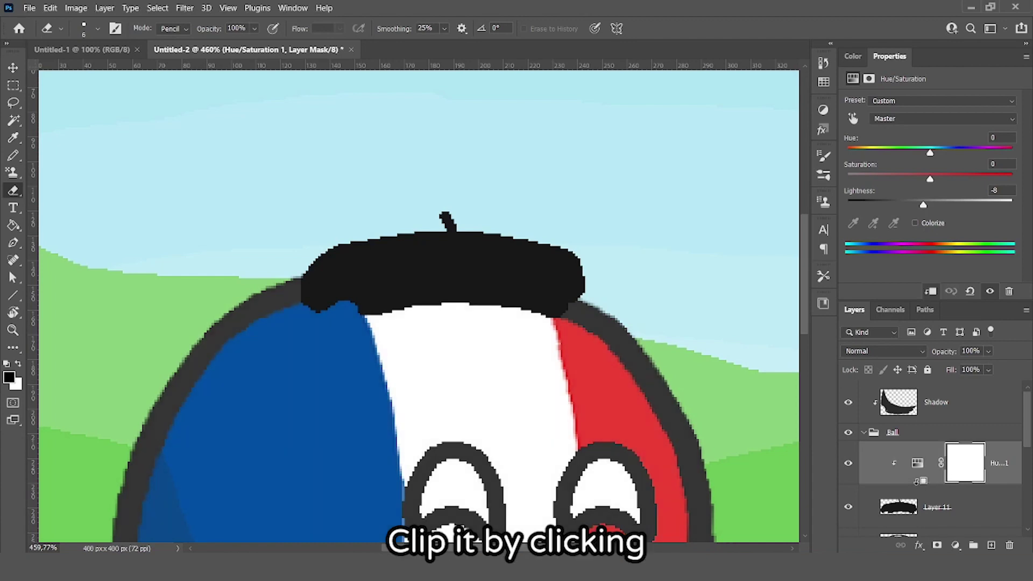
pyautogui.moveTo(925, 205); pyautogui.dragTo(940, 204)
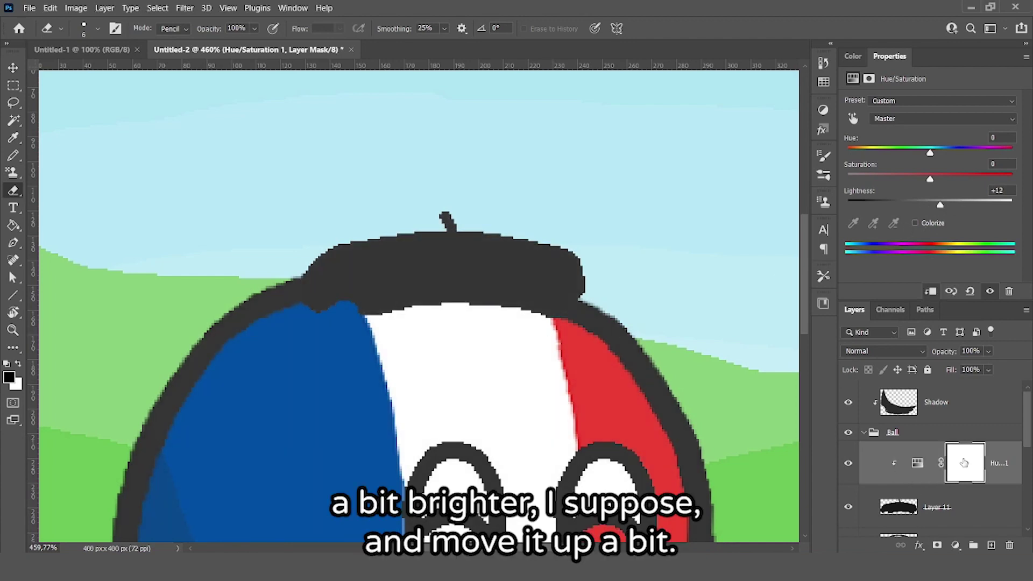
pyautogui.click(974, 518)
pyautogui.moveTo(544, 293); pyautogui.dragTo(506, 268)
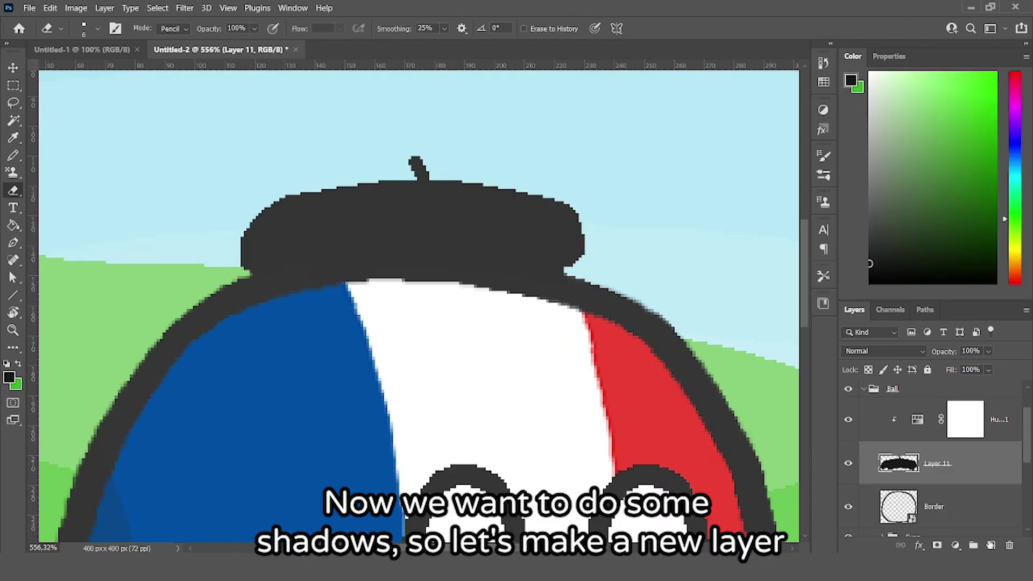
# Add a new layer above the Hue/Saturation adjustment and clip it to the beret.
pyautogui.click(991, 546)
pyautogui.moveTo(956, 479); pyautogui.dragTo(951, 423)
pyautogui.scroll(1, 304, 221)
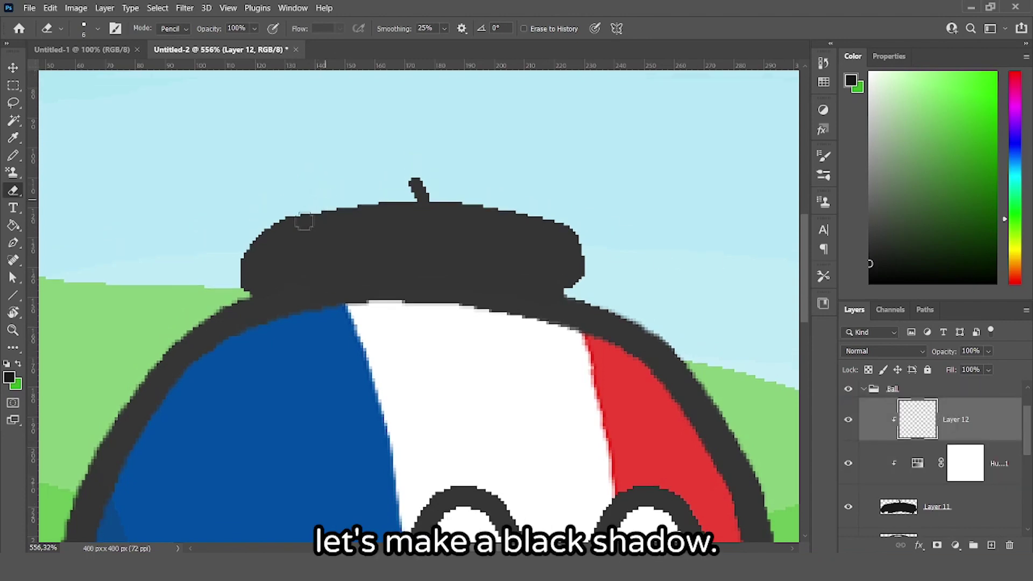
# Paint near-black shading on the beret with a 7 px pencil: a lower-left fold, a band along its base and a curved crease across the middle.
pyautogui.scroll(3, 304, 221)
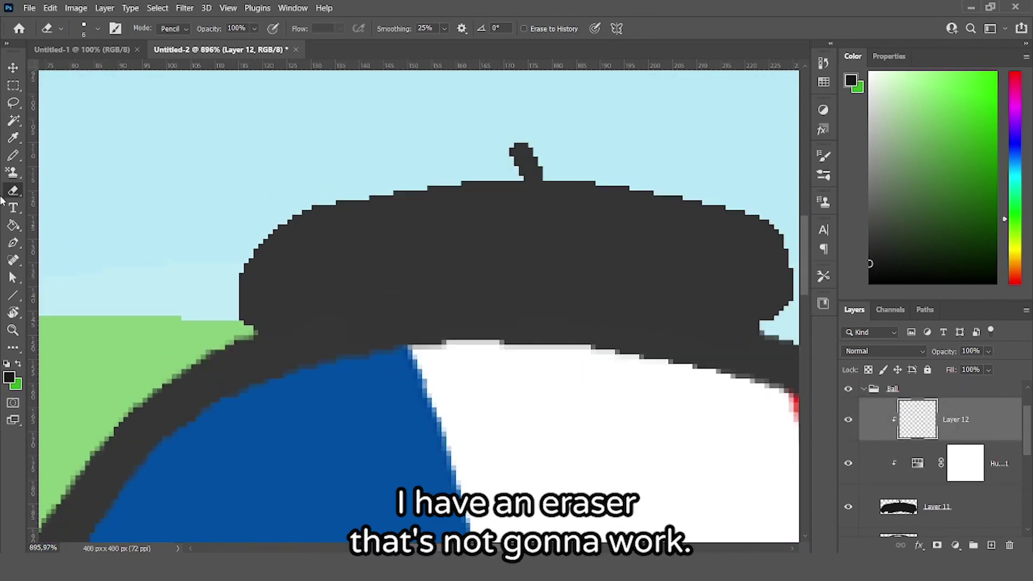
pyautogui.press('b')
pyautogui.press(']')
pyautogui.press(']')
pyautogui.press(']')
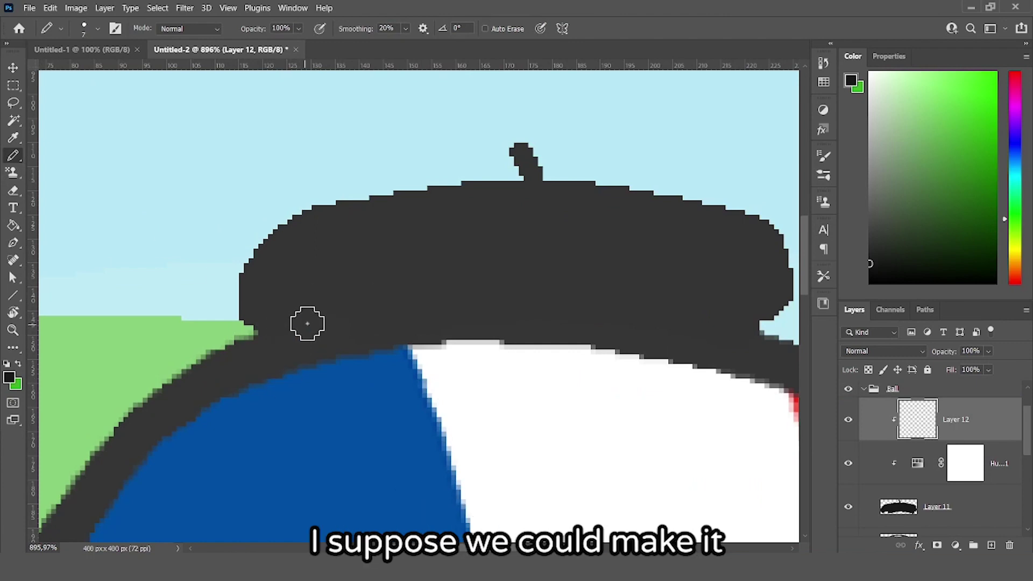
pyautogui.moveTo(307, 325); pyautogui.dragTo(357, 334)
pyautogui.moveTo(282, 344)
pyautogui.mouseDown()
pyautogui.moveTo(353, 312)
pyautogui.moveTo(654, 325)
pyautogui.mouseUp()
pyautogui.hscroll(3, 357, 358)
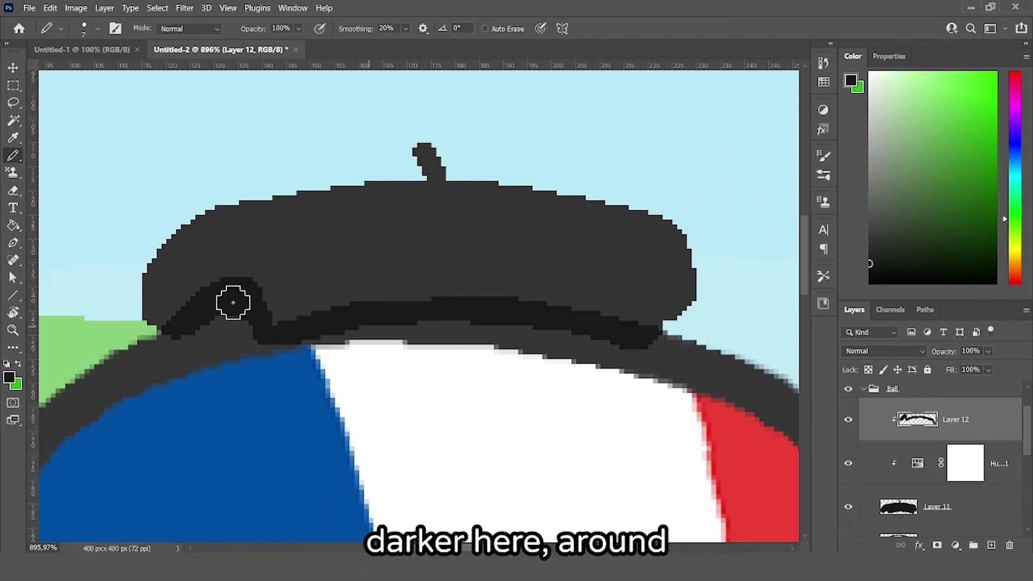
pyautogui.scroll(1, 243, 301)
pyautogui.moveTo(263, 297)
pyautogui.mouseDown()
pyautogui.moveTo(528, 282)
pyautogui.moveTo(649, 311)
pyautogui.mouseUp()
# Trim the beret shading at the base band's right end and around the lower-left fold with a 6 px eraser.
pyautogui.click(14, 190)
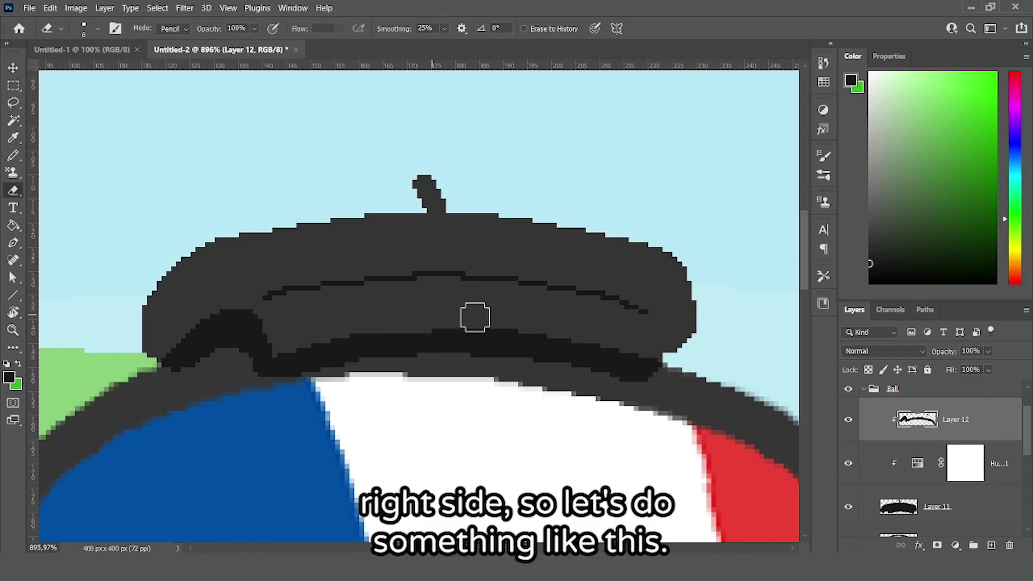
pyautogui.moveTo(475, 319)
pyautogui.mouseDown()
pyautogui.moveTo(638, 356)
pyautogui.moveTo(707, 392)
pyautogui.mouseUp()
pyautogui.scroll(-7, 522, 339)
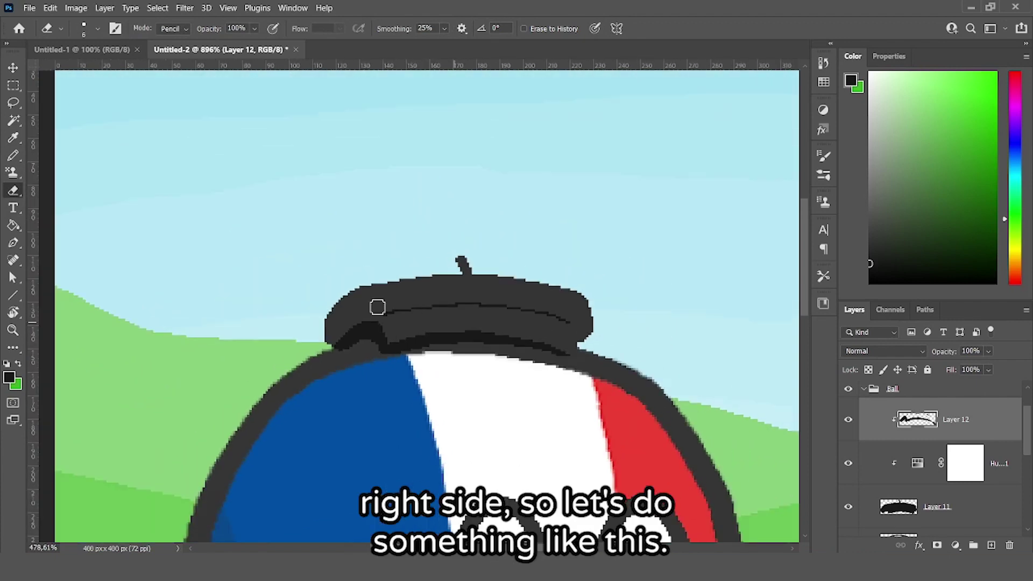
pyautogui.scroll(6, 161, 138)
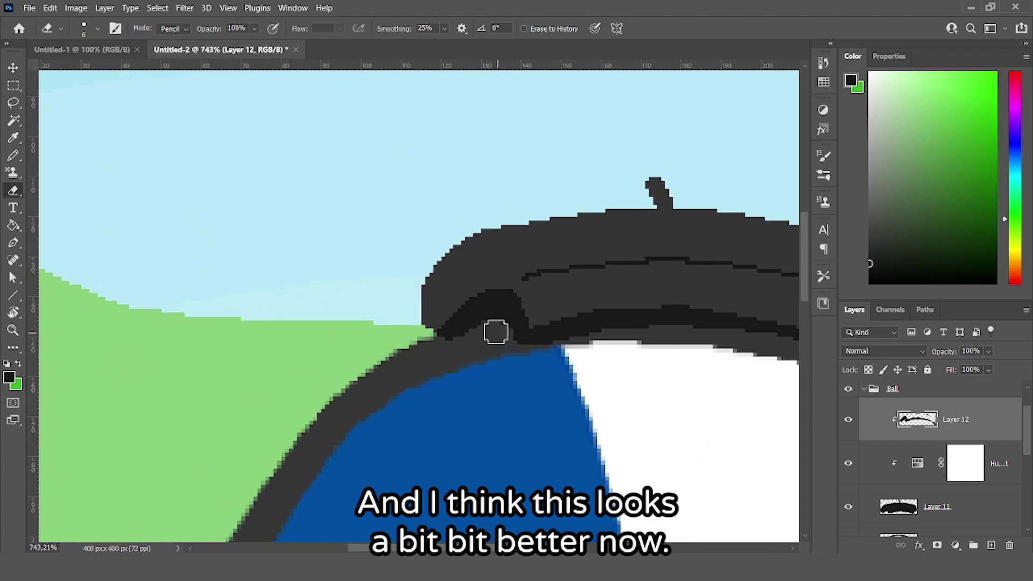
pyautogui.moveTo(499, 276); pyautogui.dragTo(417, 358)
pyautogui.scroll(-3, 419, 363)
# Darken the beret by lowering the Lightness of its clipped Hue/Saturation adjustment.
pyautogui.press('v')
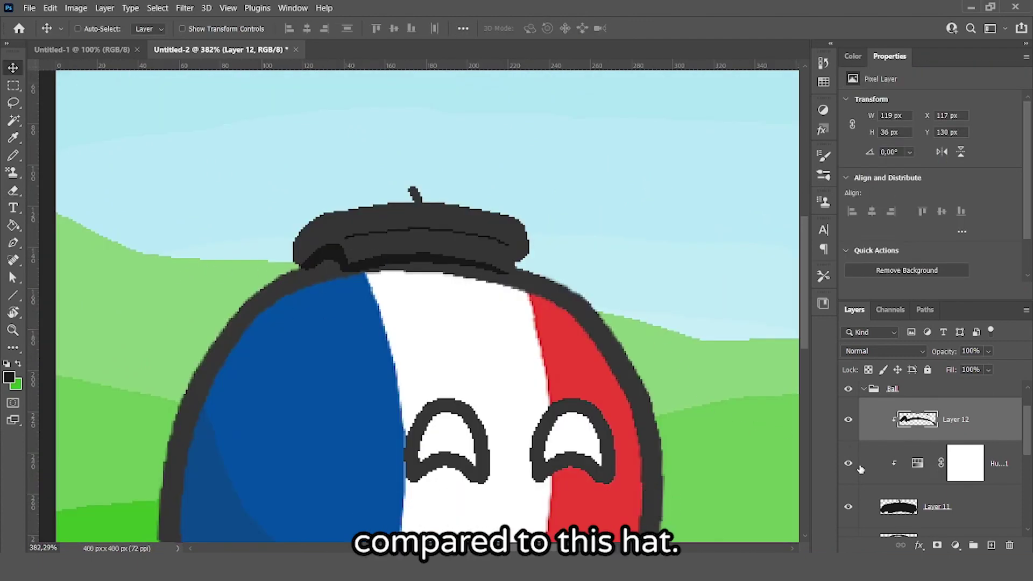
pyautogui.click(921, 465)
pyautogui.click(924, 468)
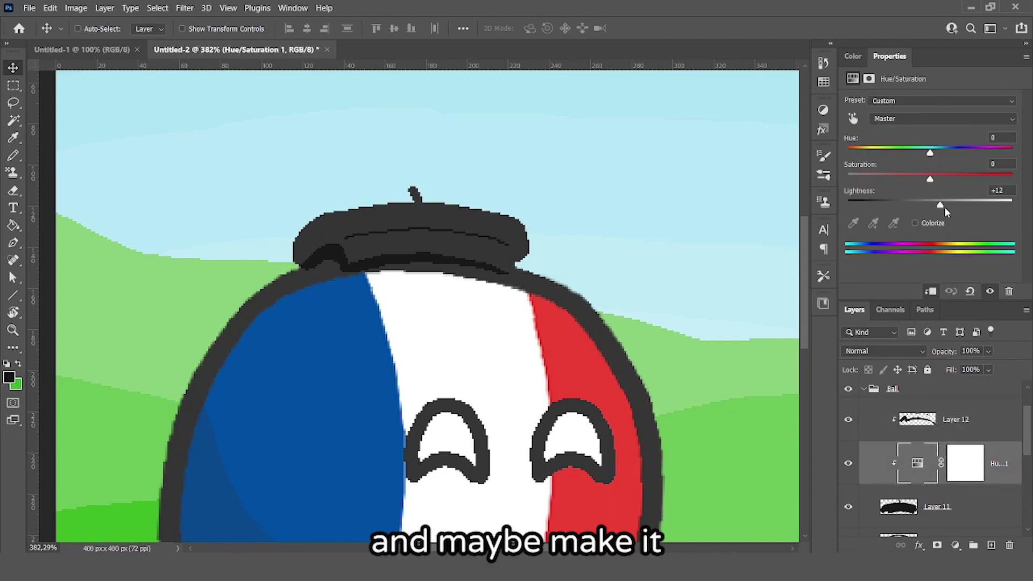
pyautogui.moveTo(942, 206); pyautogui.dragTo(936, 208)
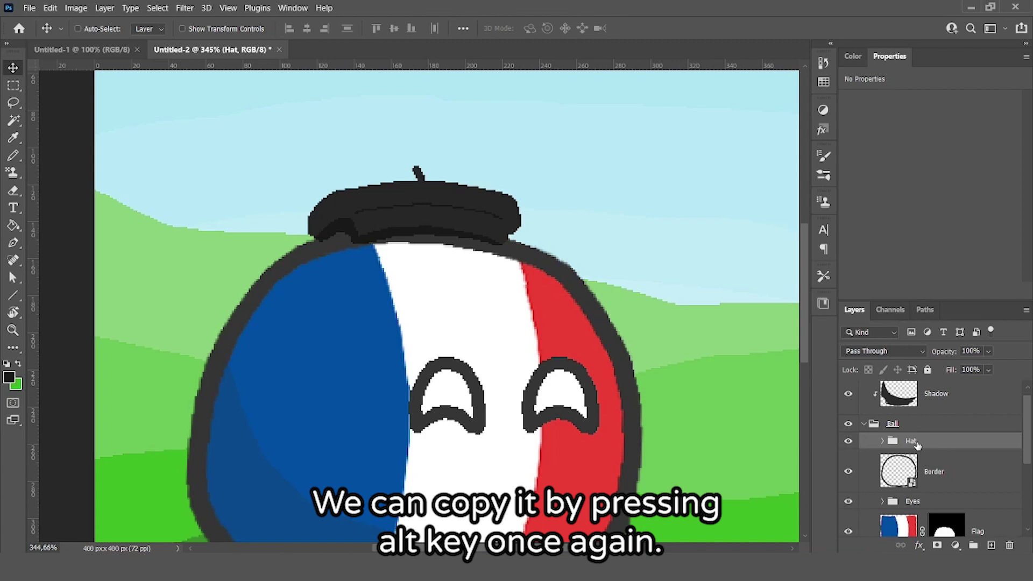
# Create a copy of the Hat group merged into a single layer and hide the original group.
pyautogui.moveTo(917, 444)
pyautogui.mouseDown()
pyautogui.moveTo(911, 438)
pyautogui.moveTo(901, 453)
pyautogui.mouseUp()
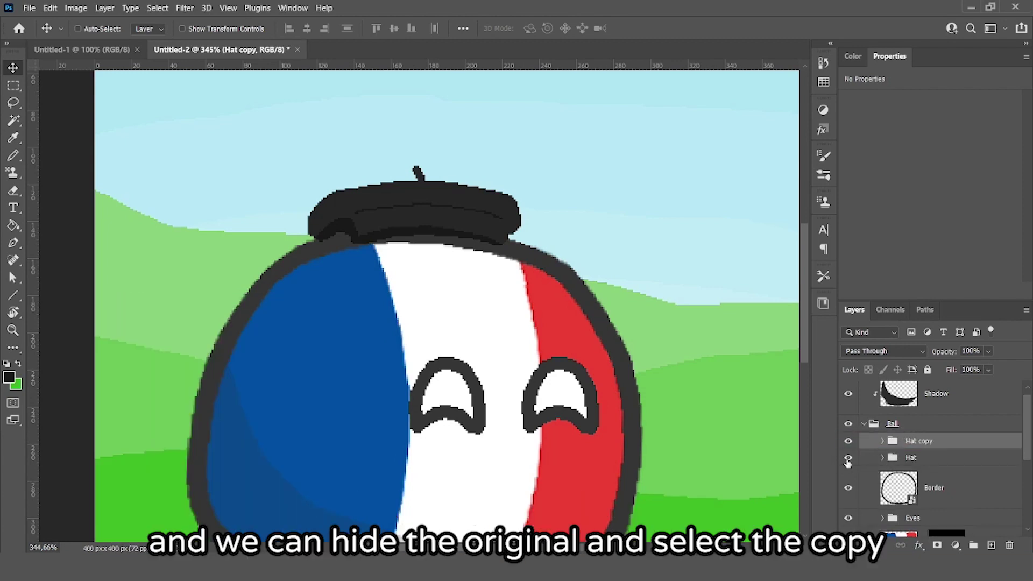
pyautogui.rightClick(937, 446)
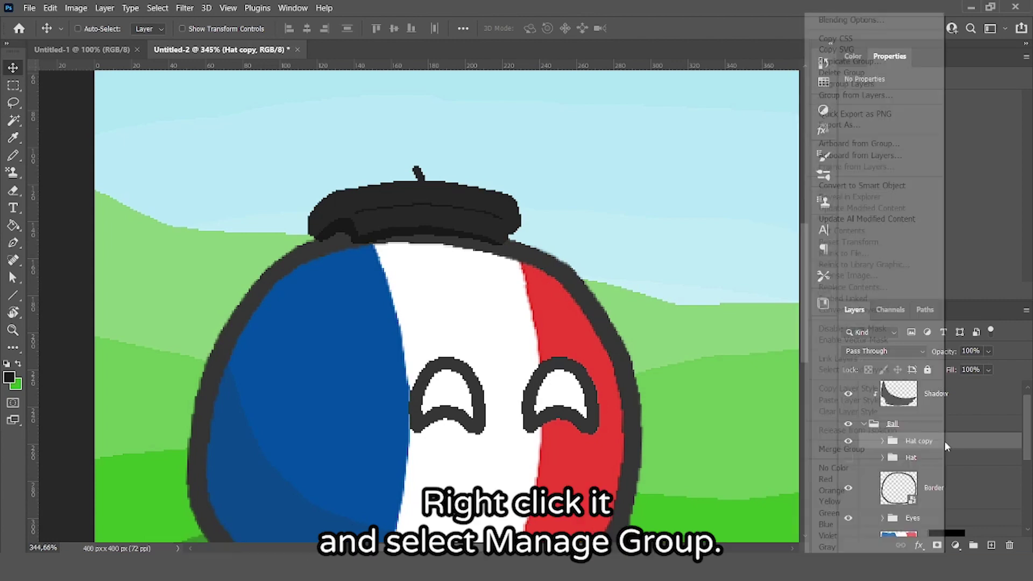
pyautogui.click(908, 446)
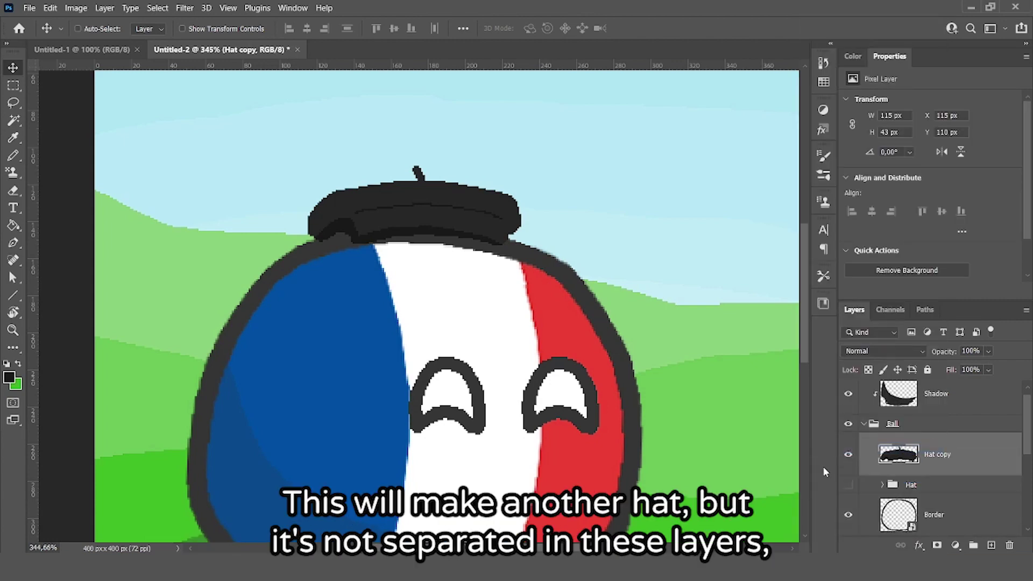
pyautogui.click(850, 456)
pyautogui.click(850, 456)
pyautogui.scroll(-2, 883, 486)
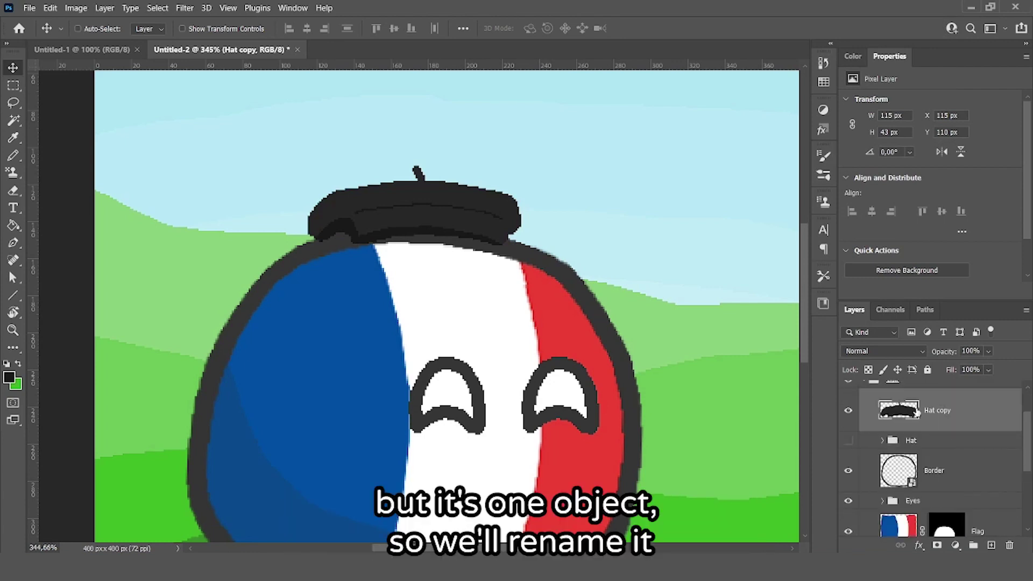
# Rename the merged hat layer as Hat.
pyautogui.scroll(2, 933, 423)
pyautogui.doubleClick(933, 462)
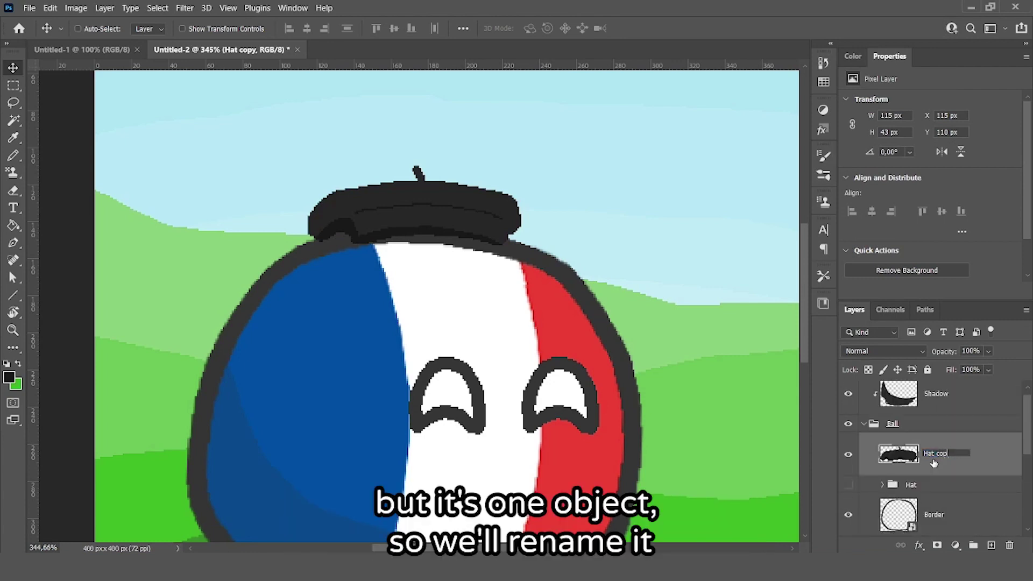
pyautogui.press('BackSpace')
pyautogui.press('BackSpace')
pyautogui.press('BackSpace')
pyautogui.press('BackSpace')
pyautogui.press('Return')
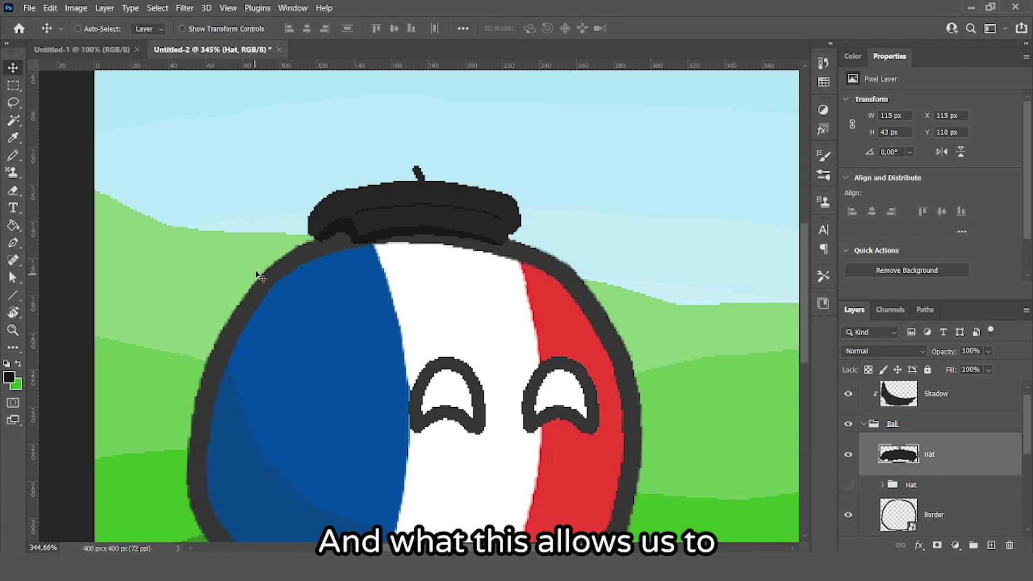
# Warp the merged hat with added split points, stretching its lower-left corner outward and raising its crown and base to follow the ball's curve.
pyautogui.hotkey('ctrl', 't')
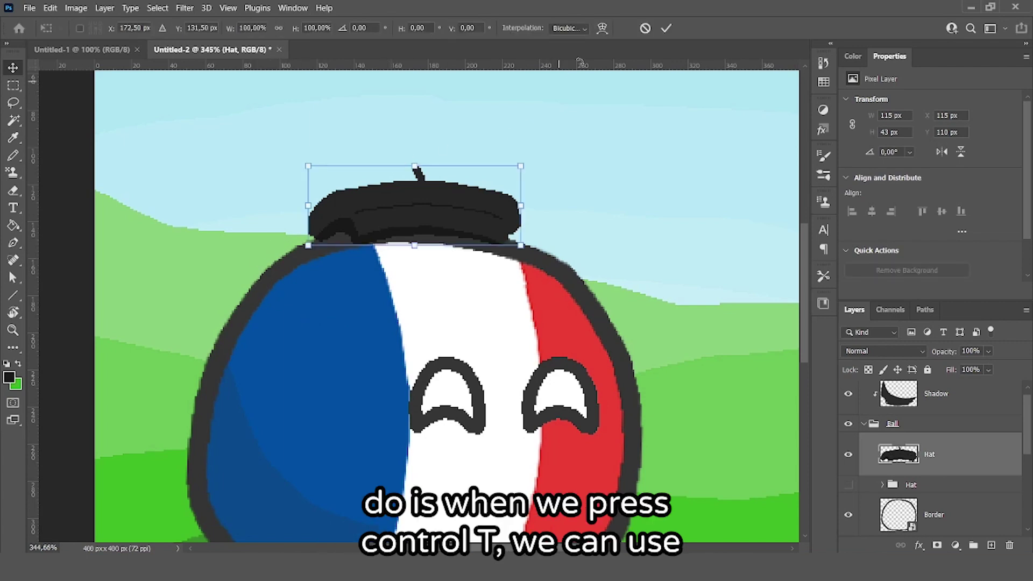
pyautogui.click(602, 28)
pyautogui.scroll(3, 385, 216)
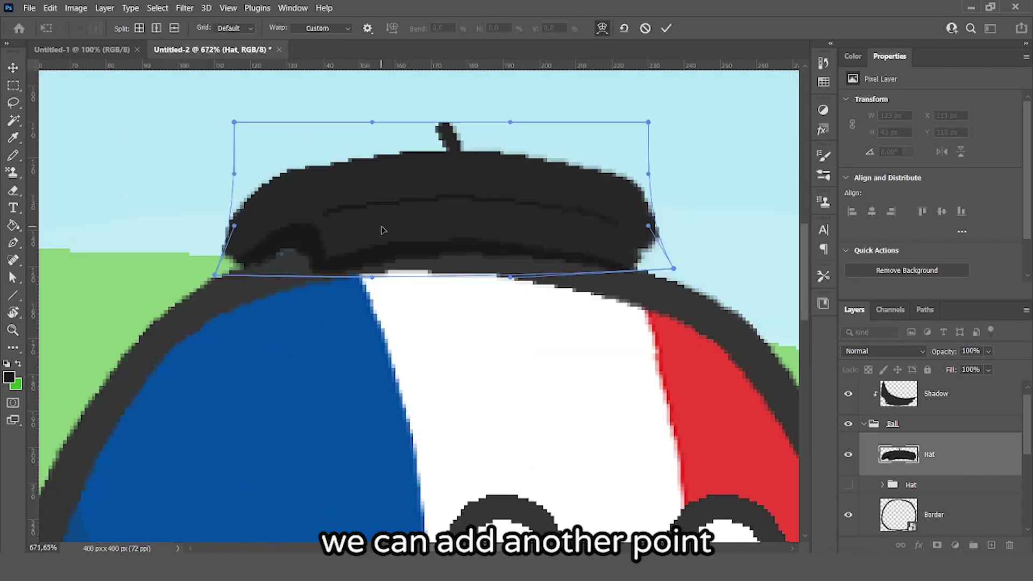
pyautogui.keyDown('alt'); pyautogui.click(391, 220); pyautogui.keyUp('alt')
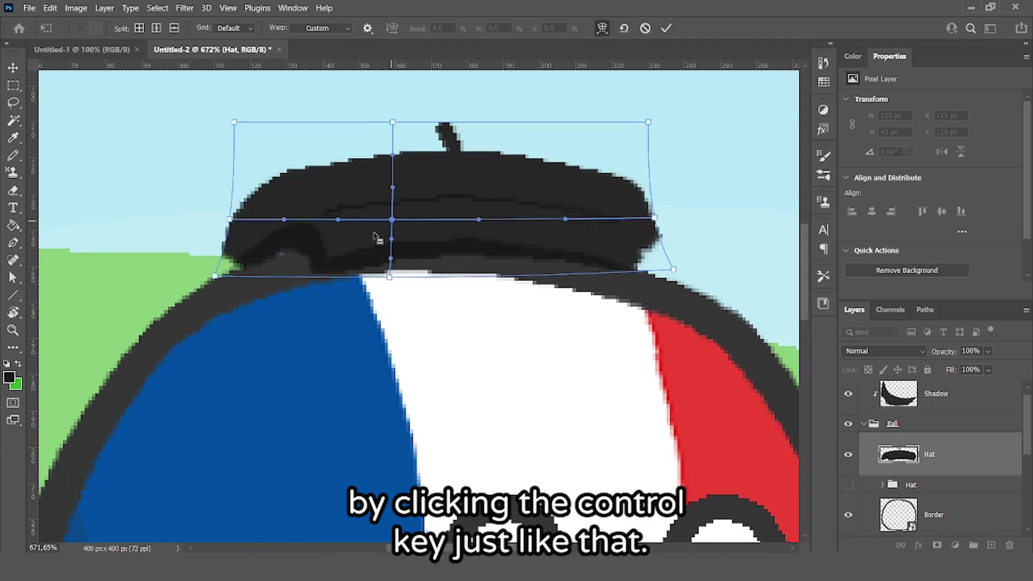
pyautogui.moveTo(215, 275); pyautogui.dragTo(197, 273)
pyautogui.moveTo(389, 278); pyautogui.dragTo(372, 263)
pyautogui.moveTo(392, 123); pyautogui.dragTo(398, 100)
pyautogui.keyDown('alt'); pyautogui.click(299, 210); pyautogui.keyUp('alt')
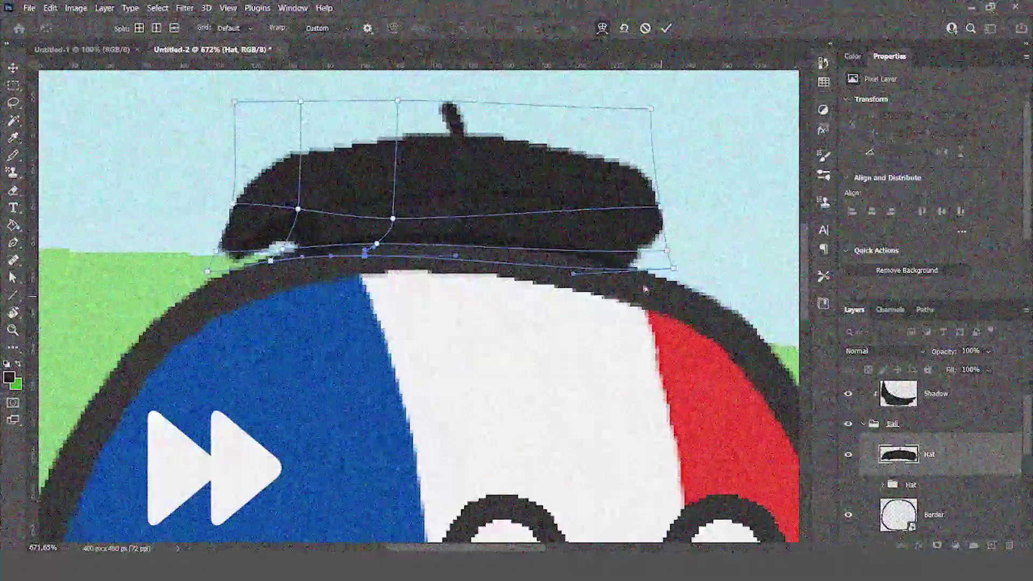
pyautogui.press('Return')
# Move the warped hat down slightly so it sits on the ball's upper outline.
pyautogui.hotkey('ctrl', '0')
pyautogui.scroll(3, 345, 215)
pyautogui.moveTo(433, 264)
pyautogui.mouseDown()
pyautogui.moveTo(427, 293)
pyautogui.moveTo(430, 280)
pyautogui.mouseUp()
pyautogui.scroll(4, 409, 269)
pyautogui.scroll(-6, 390, 215)
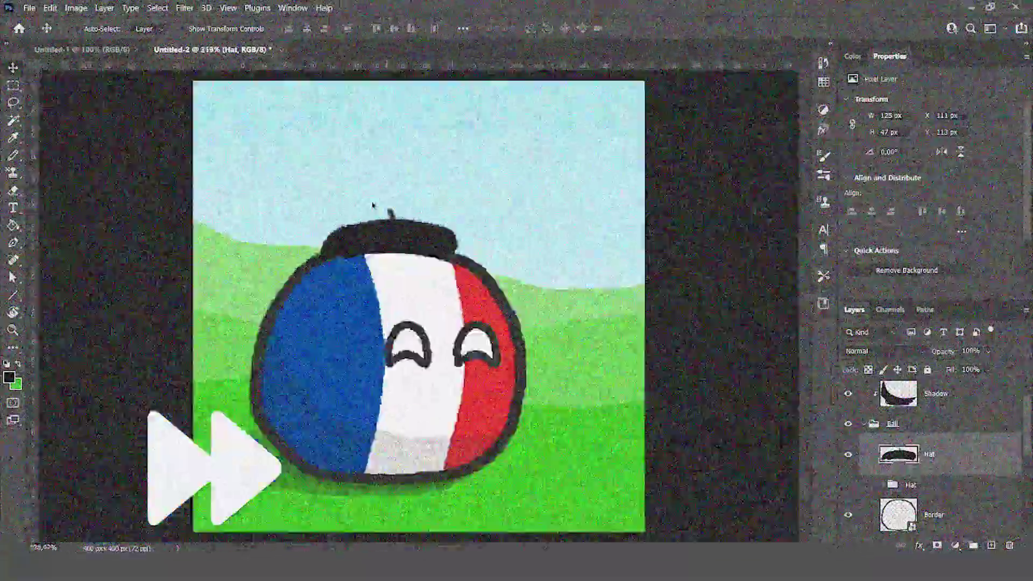
pyautogui.scroll(1, 382, 288)
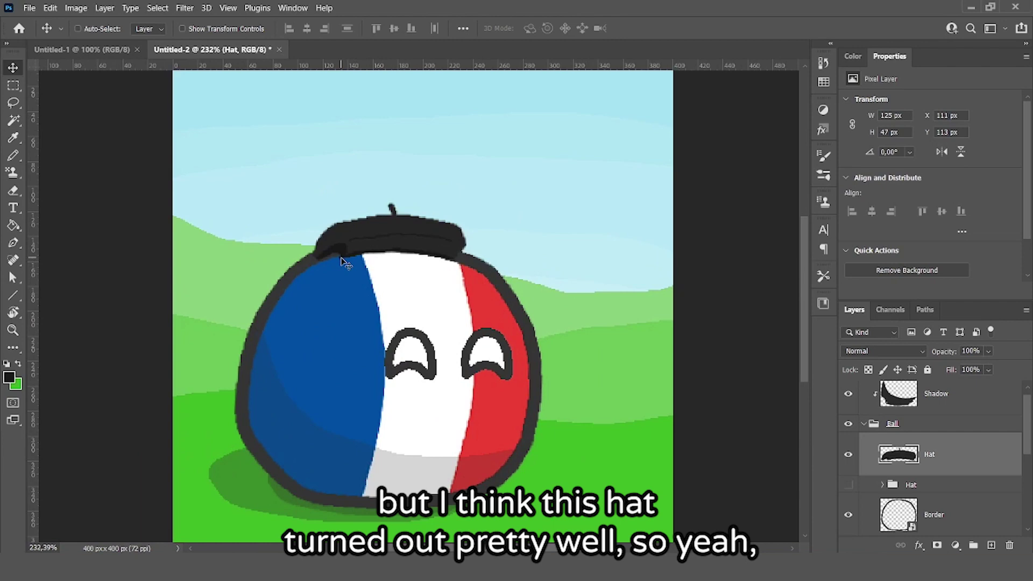
pyautogui.scroll(-3, 344, 262)
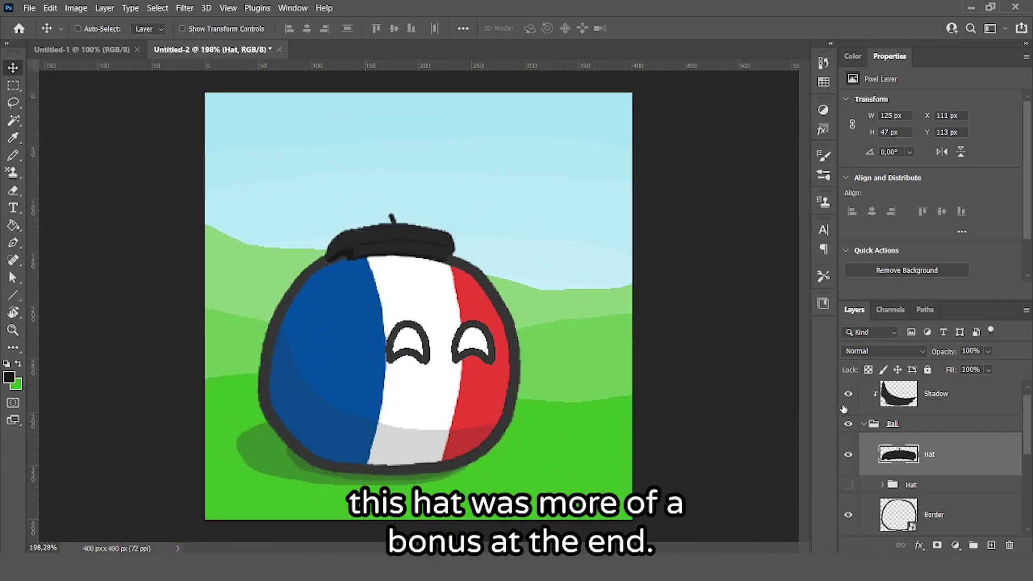